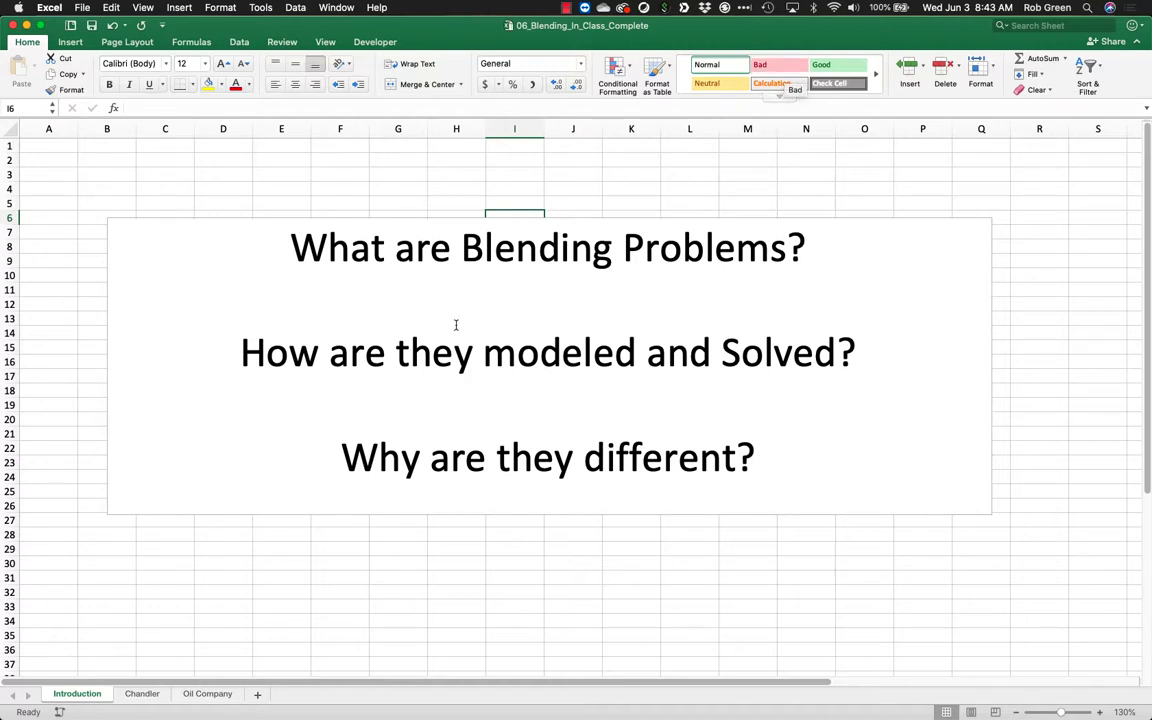
- Open the Chandler sheet and review its problem statement, the selling prices, and the Crude 2 quality rating and supply
{"action": "left_click", "coordinate": [140, 693]}
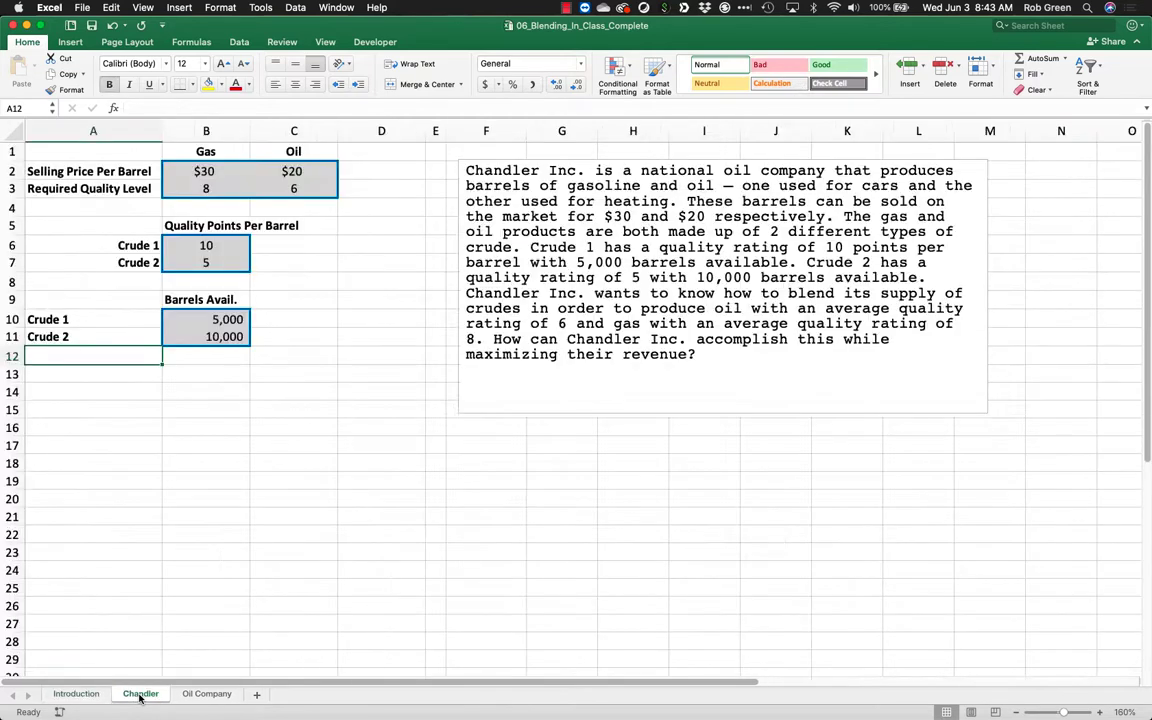
{"action": "left_click", "coordinate": [234, 511]}
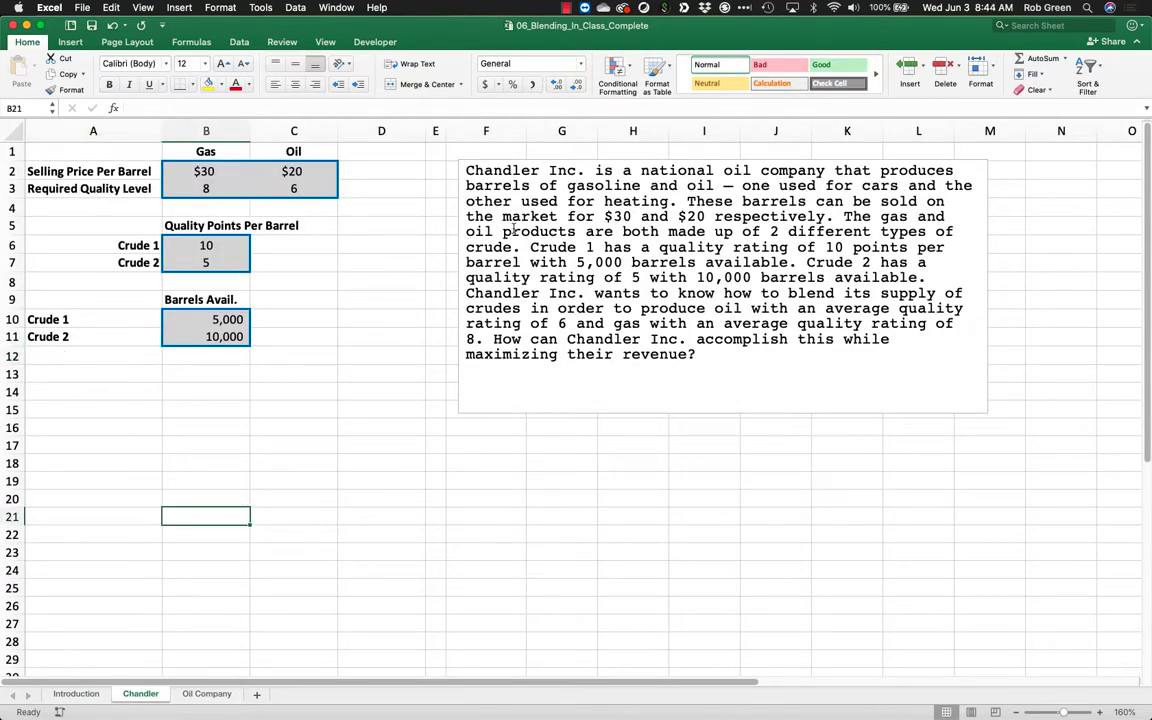
{"action": "left_click", "coordinate": [726, 185]}
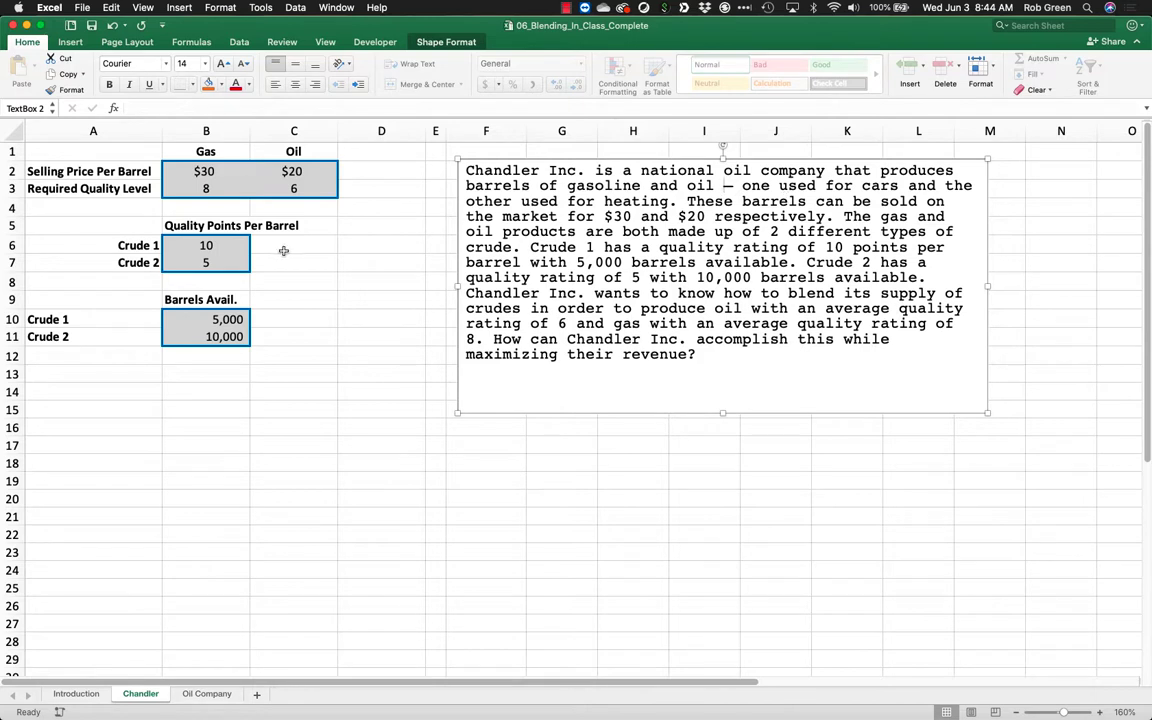
{"action": "left_click", "coordinate": [204, 176]}
{"action": "left_click_drag", "start_coordinate": [204, 172], "coordinate": [300, 168]}
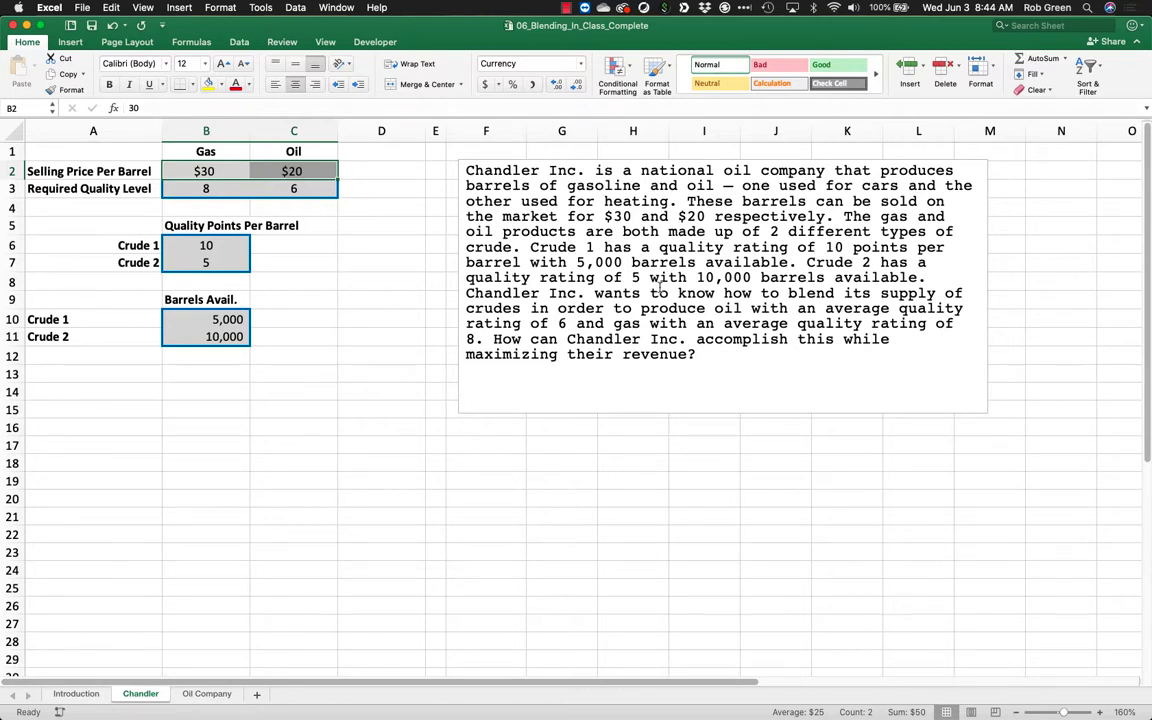
{"action": "left_click", "coordinate": [741, 277]}
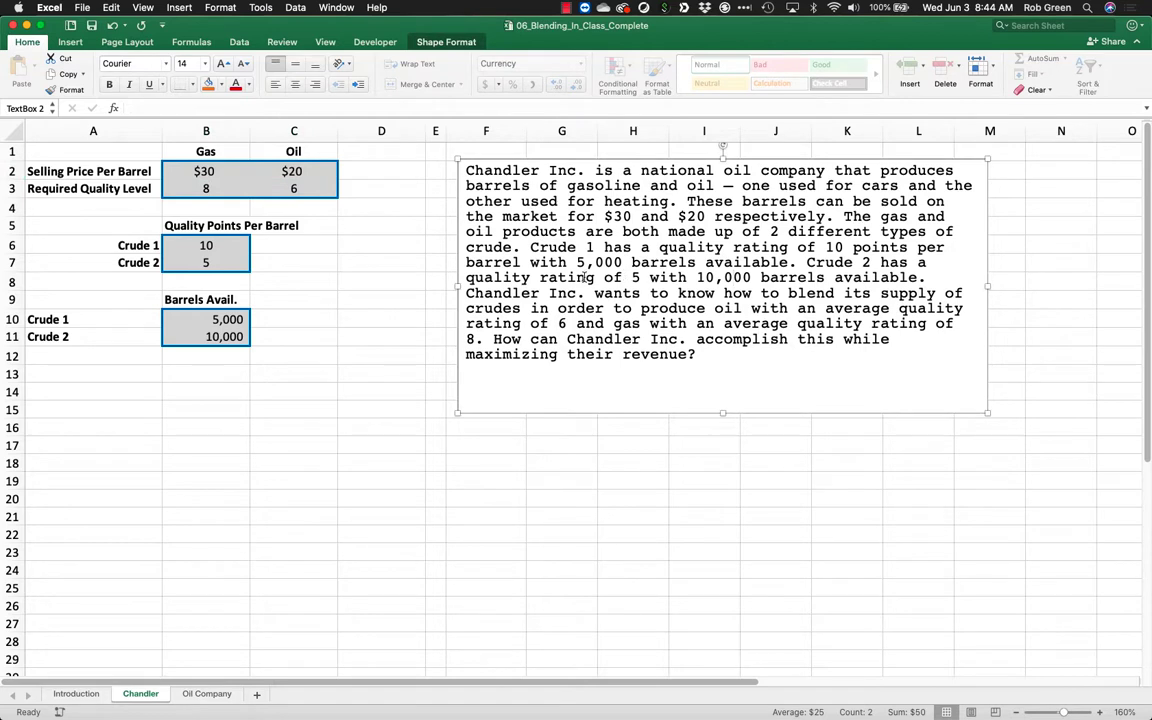
{"action": "left_click_drag", "start_coordinate": [590, 277], "coordinate": [885, 279]}
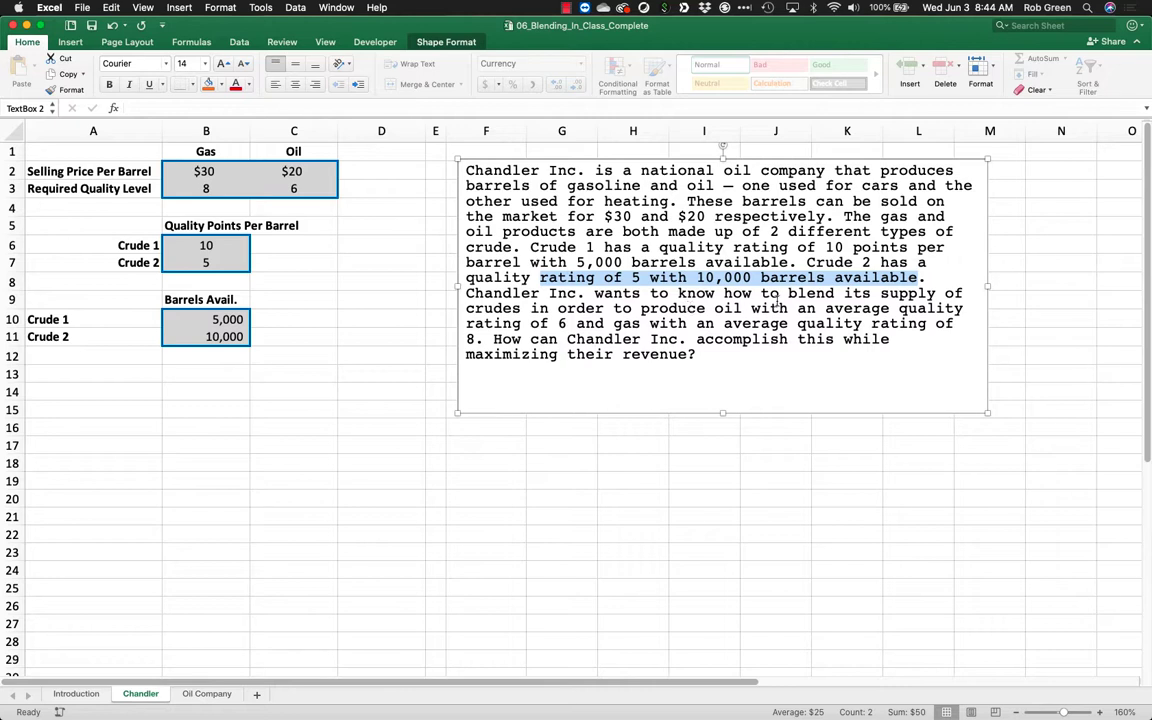
- Bold the word "blend" and the first "an average quality" in the problem statement text box
{"action": "double_click", "coordinate": [812, 293]}
{"action": "key", "text": "super+b"}
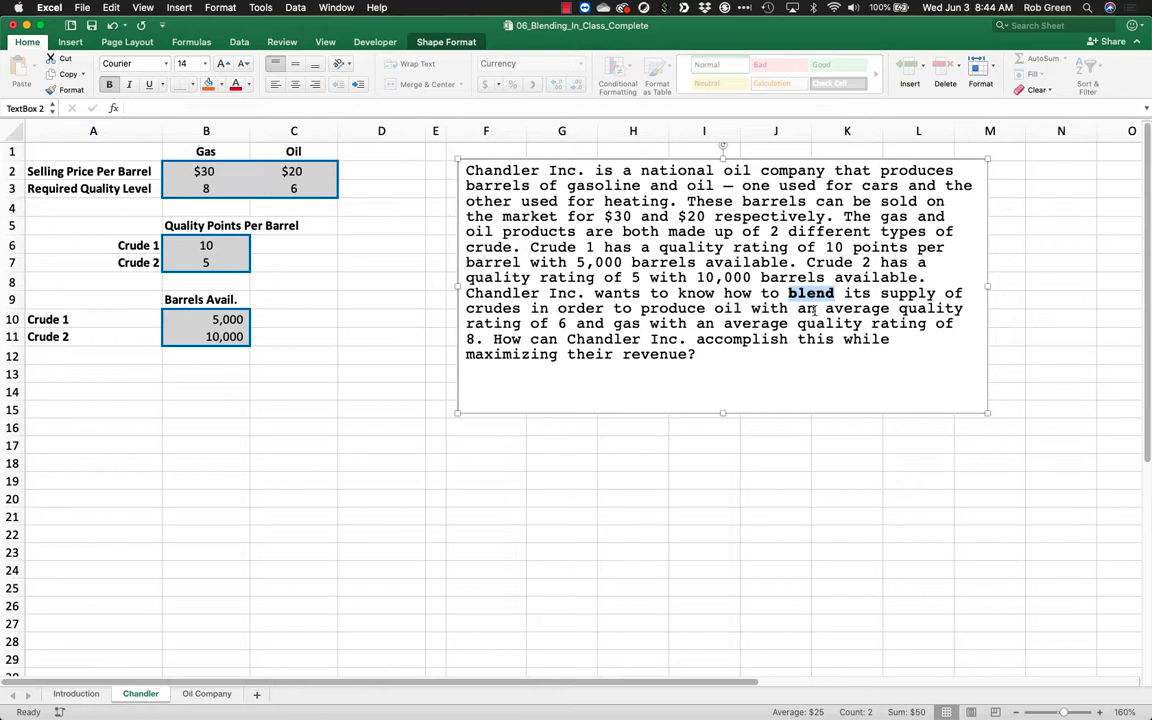
{"action": "left_click_drag", "start_coordinate": [798, 310], "coordinate": [960, 310]}
{"action": "key", "text": "super+b"}
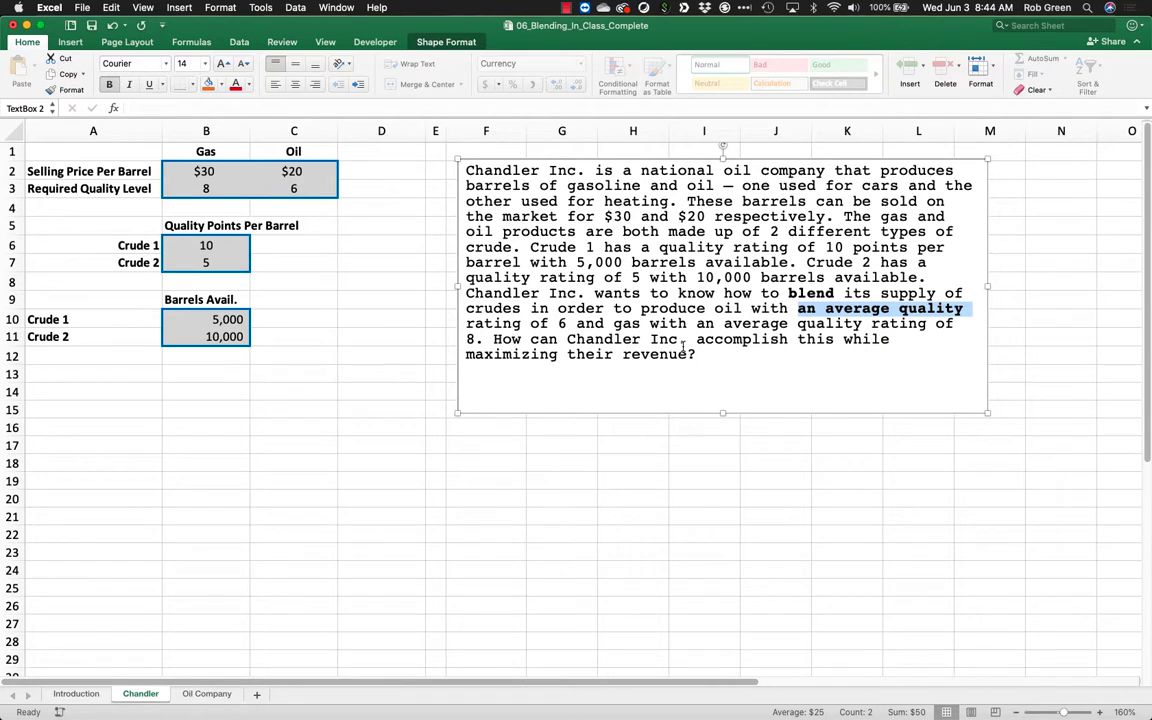
- Fit the widths of columns A through D to their contents
{"action": "left_click", "coordinate": [295, 285]}
{"action": "left_click", "coordinate": [372, 131]}
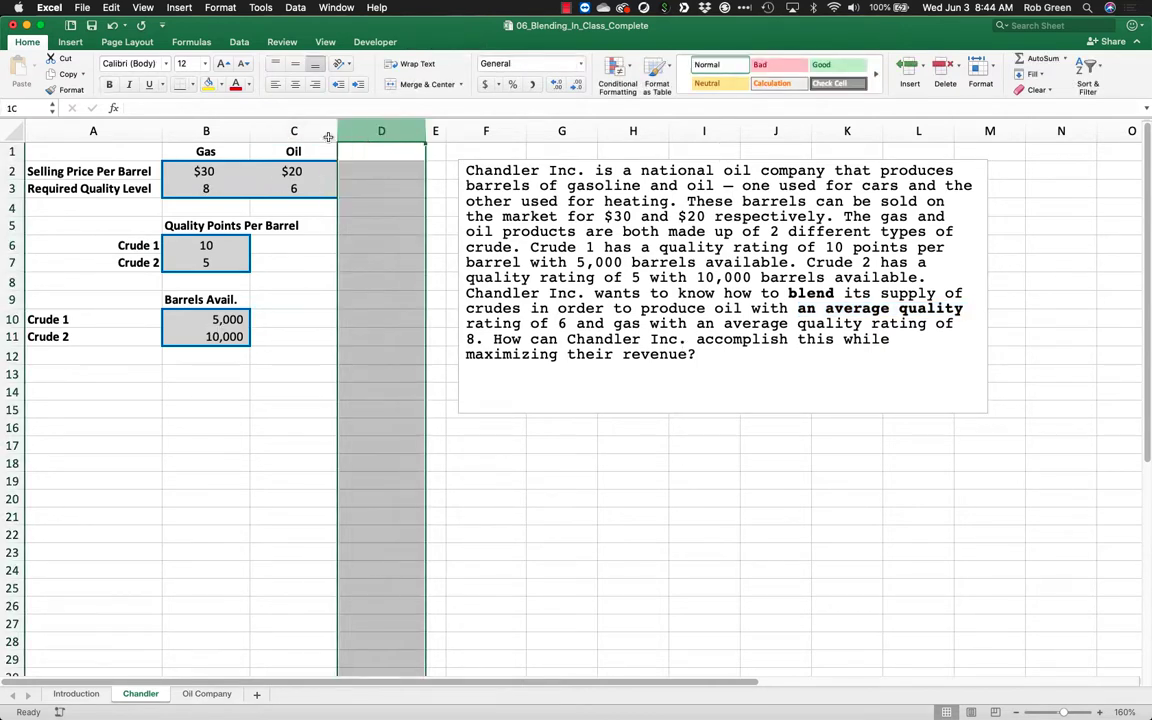
{"action": "left_click", "coordinate": [93, 131], "text": "shift"}
{"action": "left_click_drag", "start_coordinate": [250, 131], "coordinate": [315, 225]}
{"action": "left_click", "coordinate": [355, 250]}
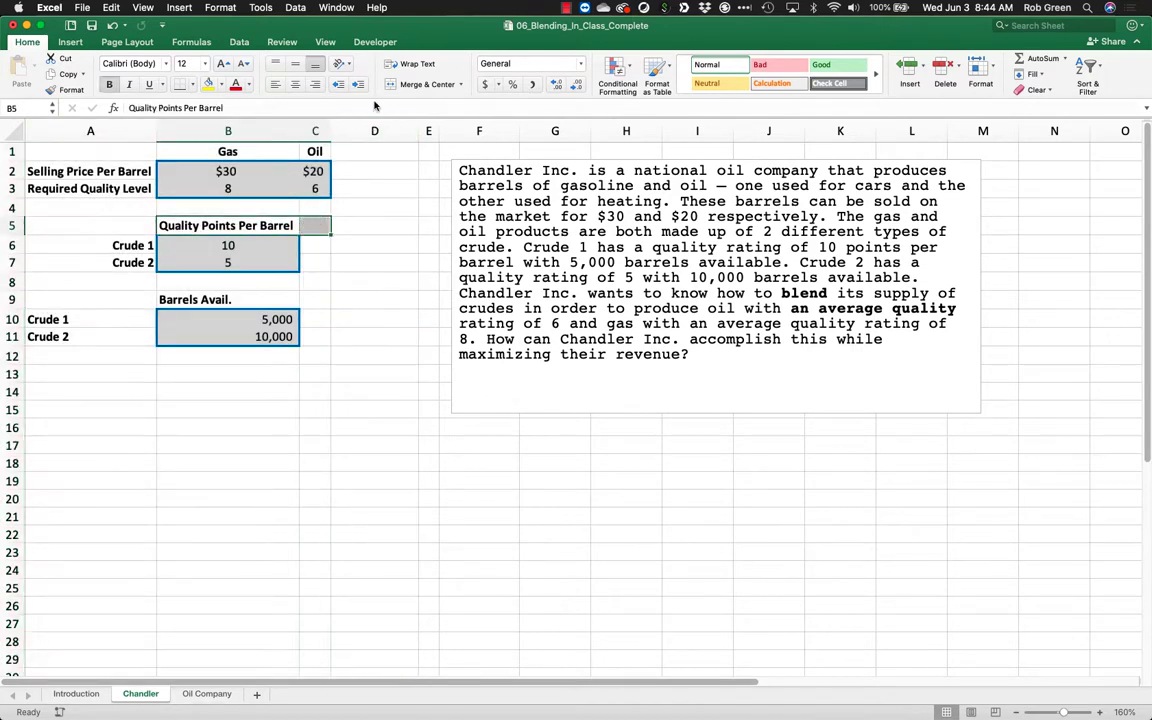
{"action": "left_click", "coordinate": [377, 258]}
{"action": "left_click", "coordinate": [290, 226]}
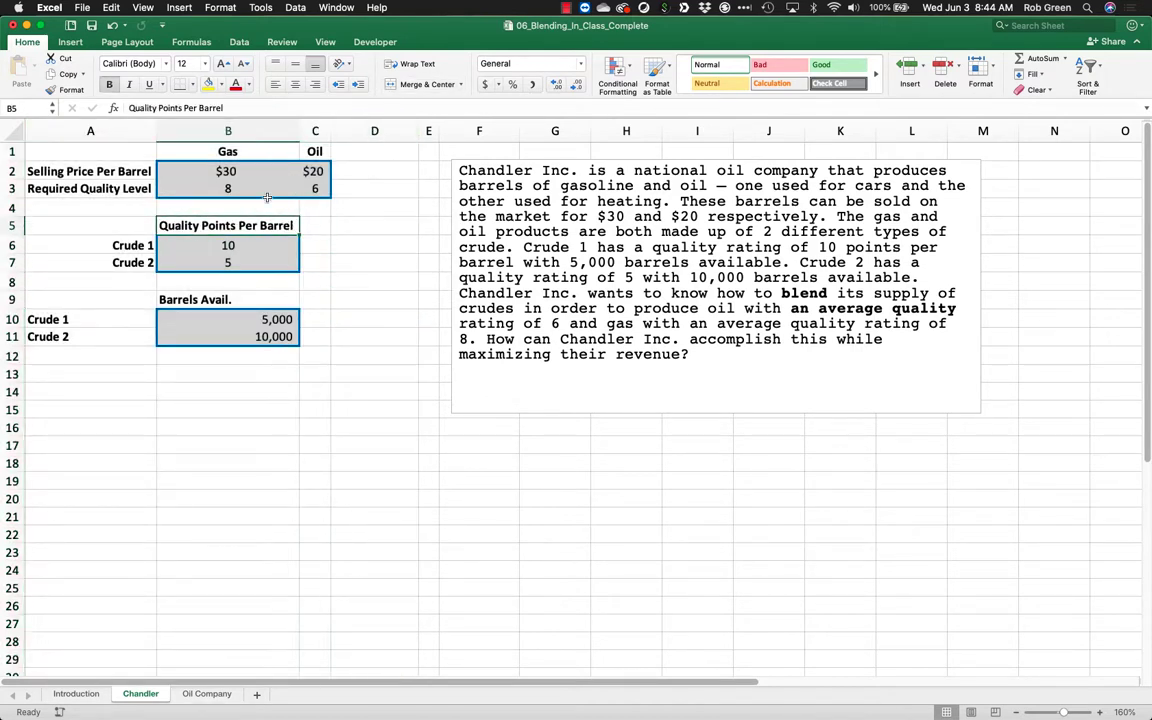
{"action": "left_click", "coordinate": [141, 187]}
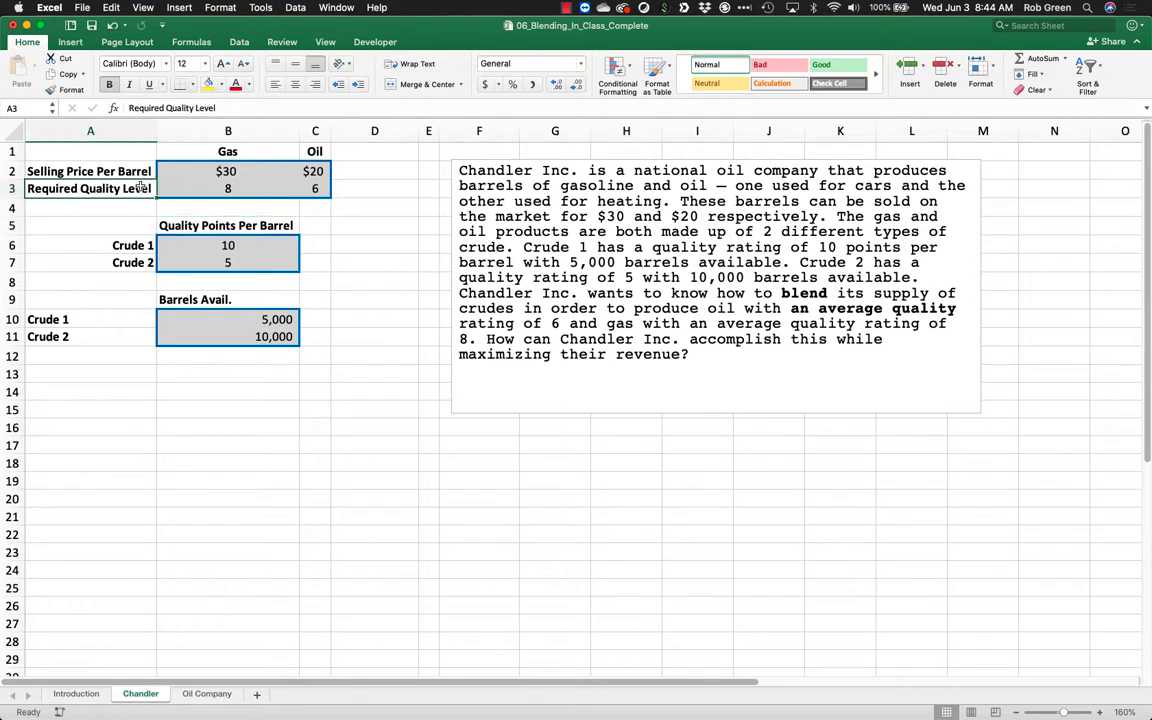
{"action": "left_click_drag", "start_coordinate": [158, 222], "coordinate": [147, 258]}
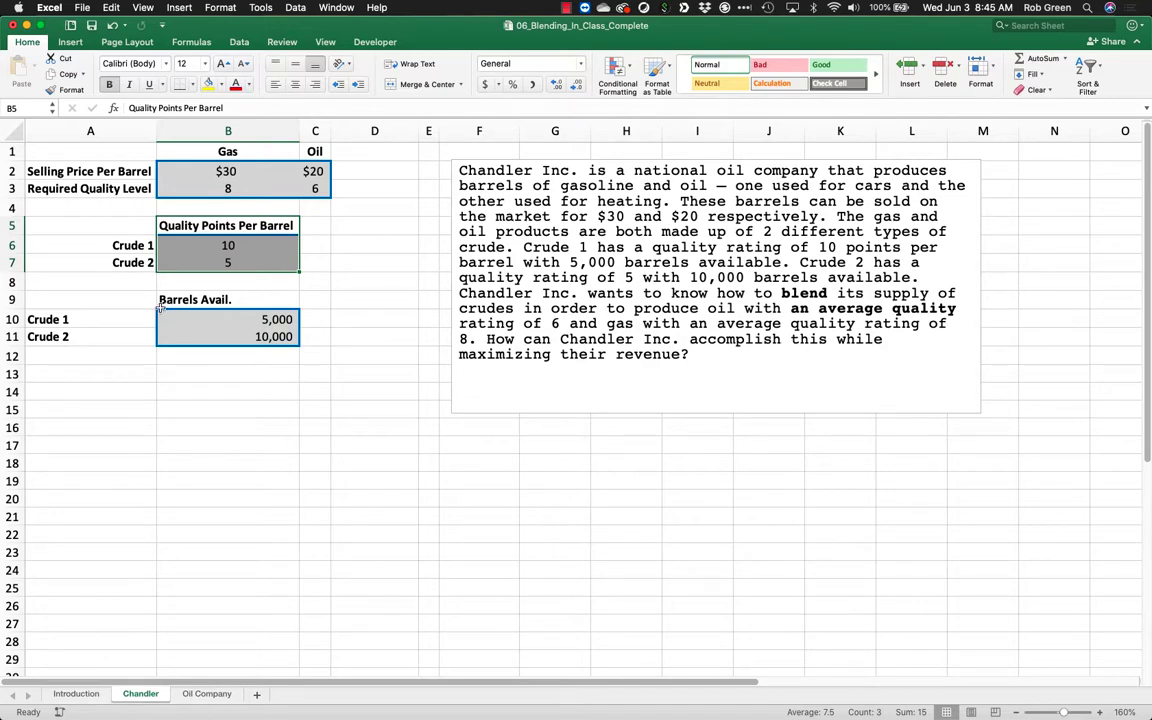
{"action": "scroll", "coordinate": [136, 363], "scroll_direction": "down", "scroll_amount": 3}
{"action": "scroll", "coordinate": [136, 363], "scroll_direction": "up", "scroll_amount": 3}
- Enter the row labels Crude 1 in A14 and Crude 2 in A15
{"action": "left_click", "coordinate": [100, 389]}
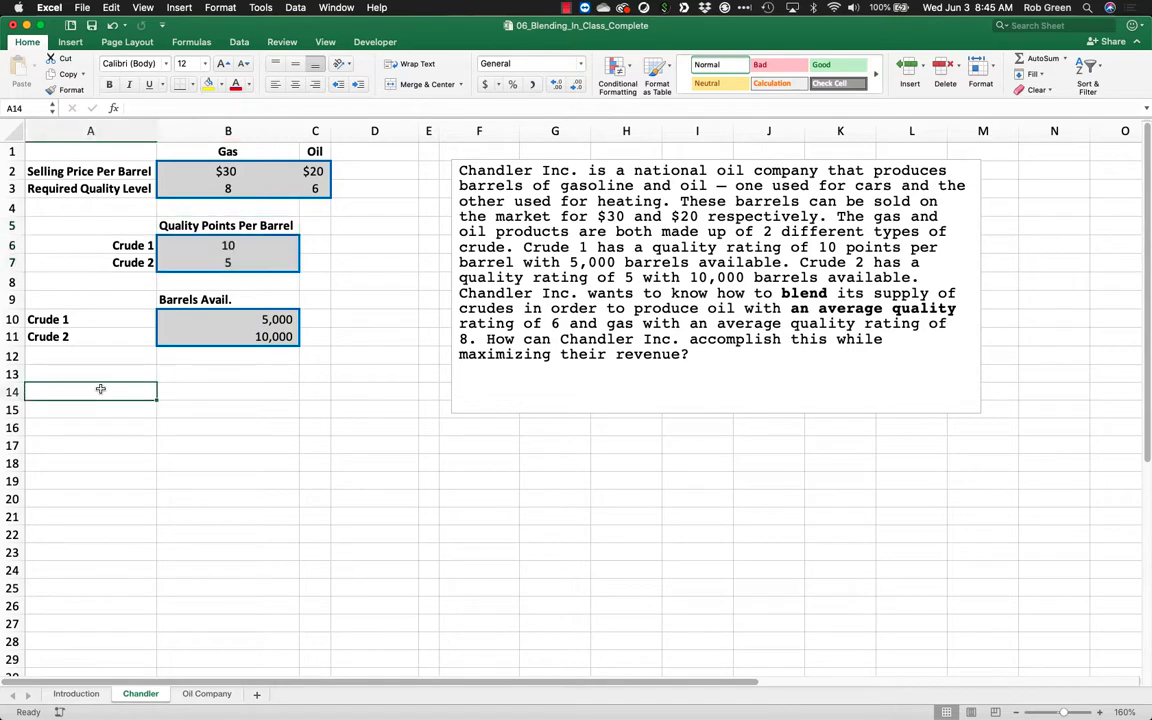
{"action": "type", "text": "Crude"}
{"action": "key", "text": "BackSpace"}
{"action": "key", "text": "BackSpace"}
{"action": "key", "text": "BackSpace"}
{"action": "key", "text": "BackSpace"}
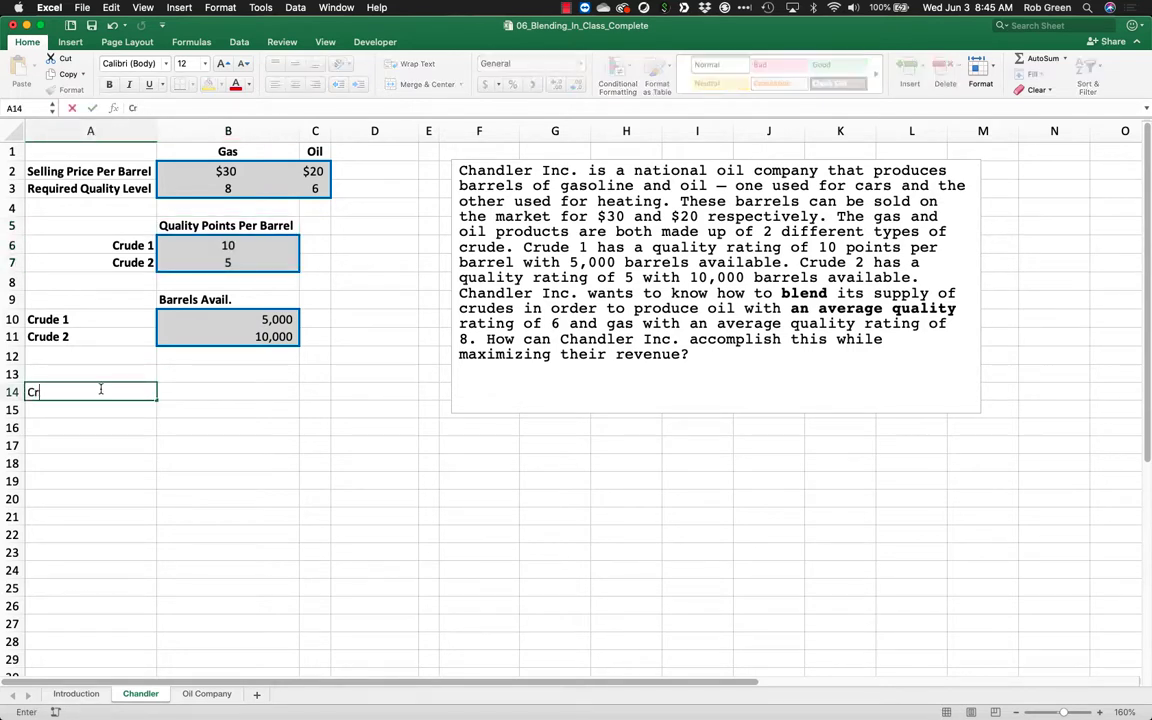
{"action": "type", "text": "urude 1"}
{"action": "key", "text": "Return"}
{"action": "type", "text": "Crude "}
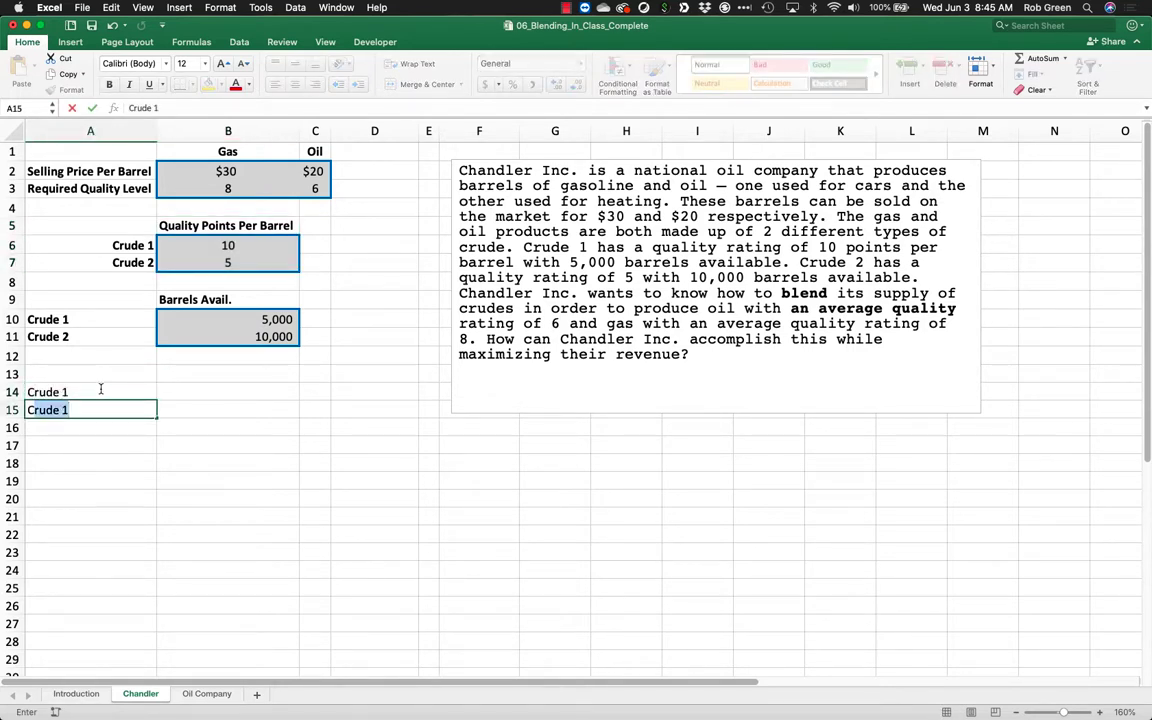
{"action": "type", "text": "2"}
{"action": "key", "text": "Up"}
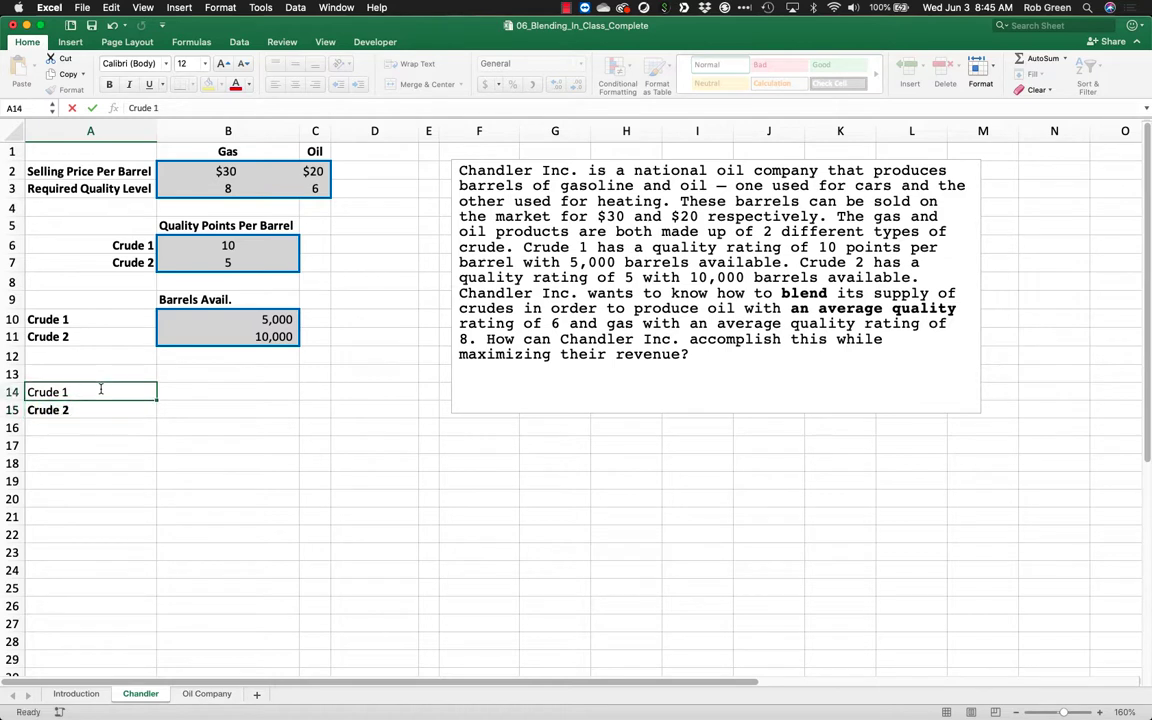
- Enter the column headings Gas in B13 and Oil in C13
{"action": "key", "text": "Up"}
{"action": "key", "text": "Right"}
{"action": "type", "text": "Gaso"}
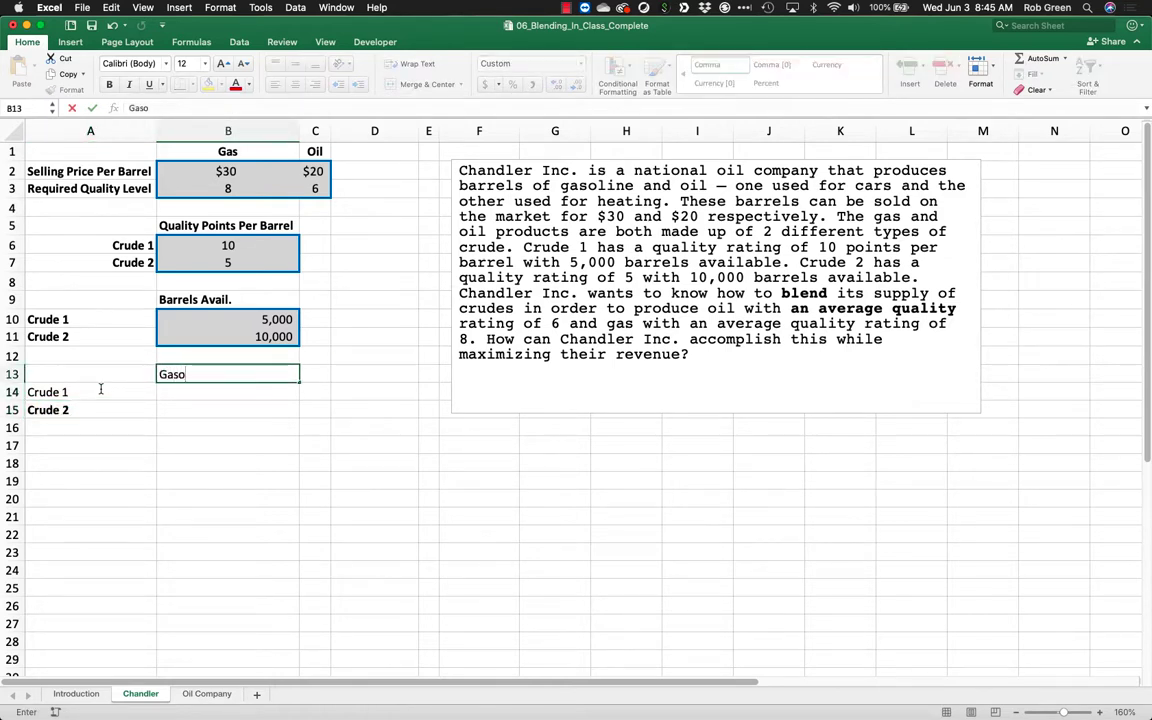
{"action": "key", "text": "BackSpace"}
{"action": "key", "text": "Tab"}
{"action": "type", "text": "P"}
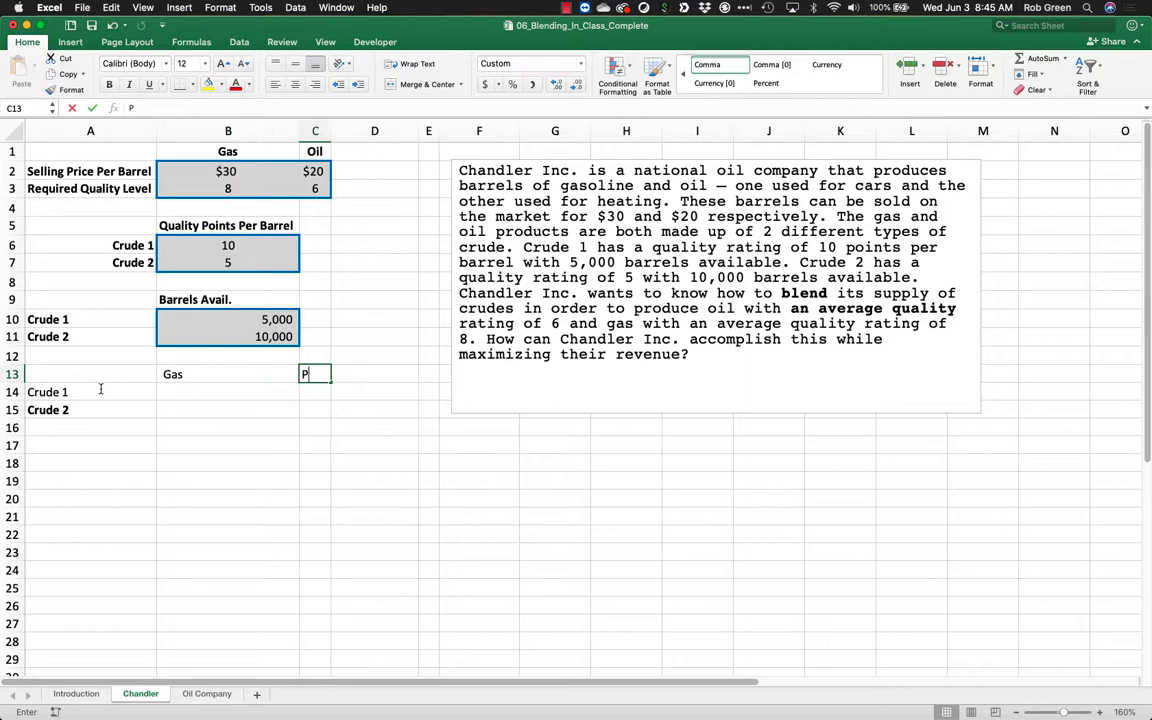
{"action": "key", "text": "BackSpace"}
{"action": "type", "text": "Oil"}
{"action": "key", "text": "Return"}
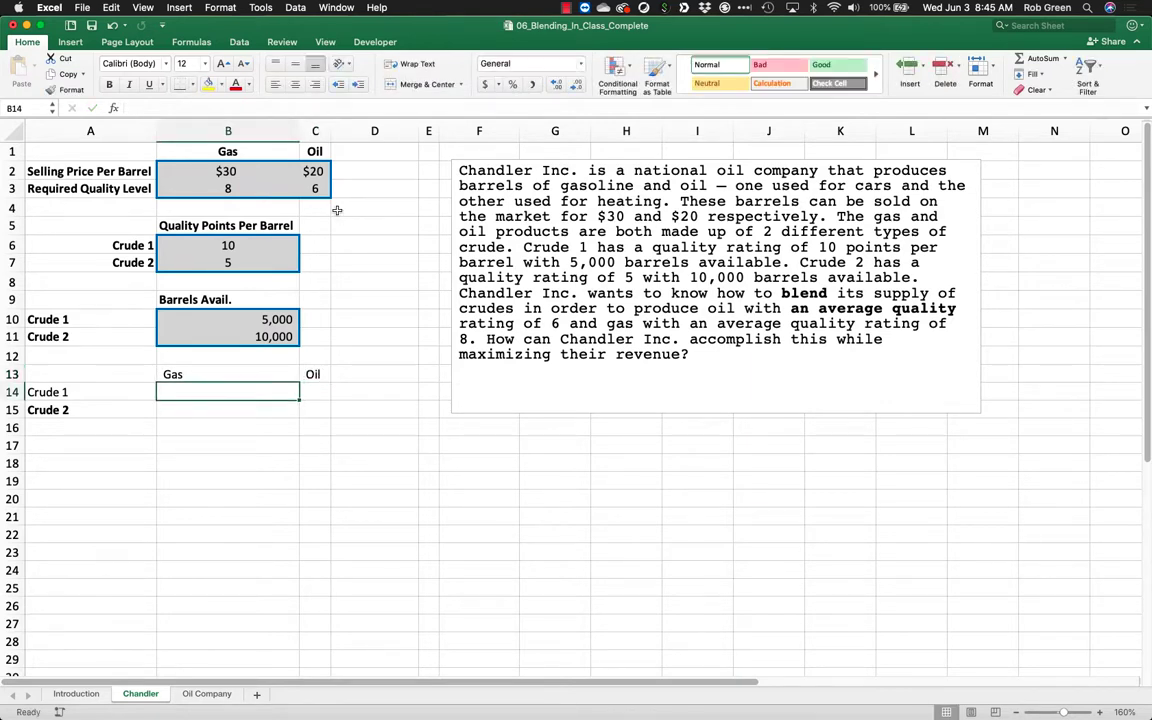
- Apply a thick red outline border around the decision cells B14:C15
{"action": "left_click_drag", "start_coordinate": [211, 391], "coordinate": [311, 404]}
{"action": "right_click", "coordinate": [311, 404]}
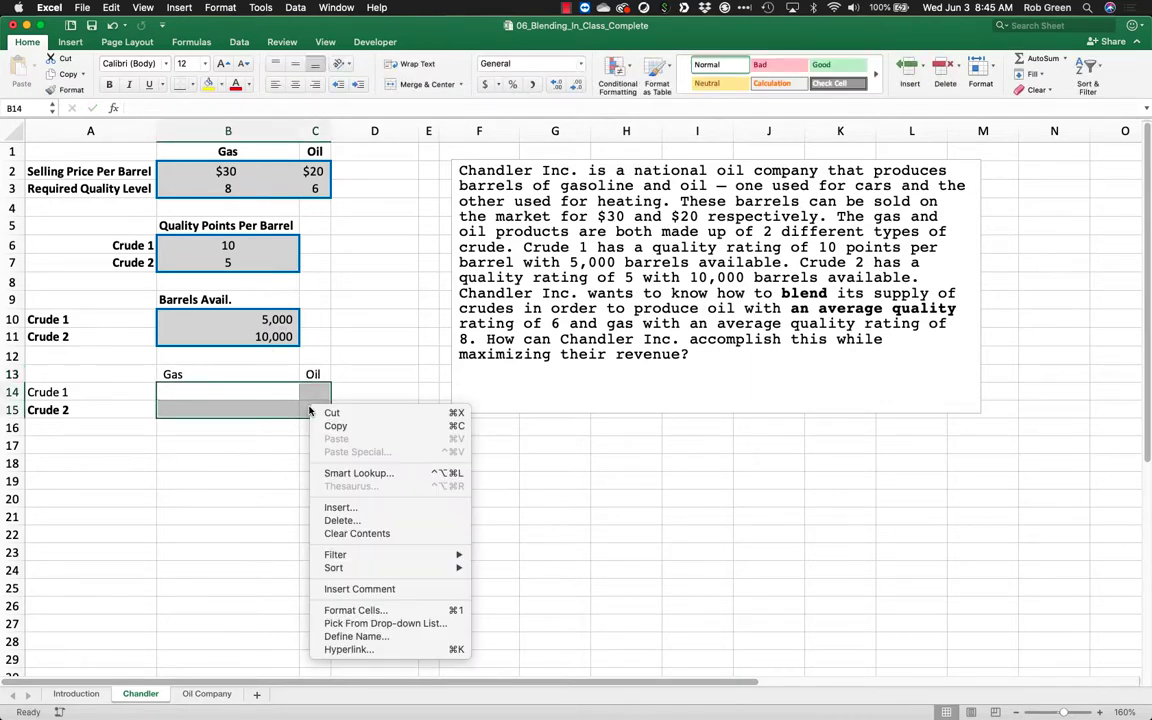
{"action": "left_click", "coordinate": [386, 609]}
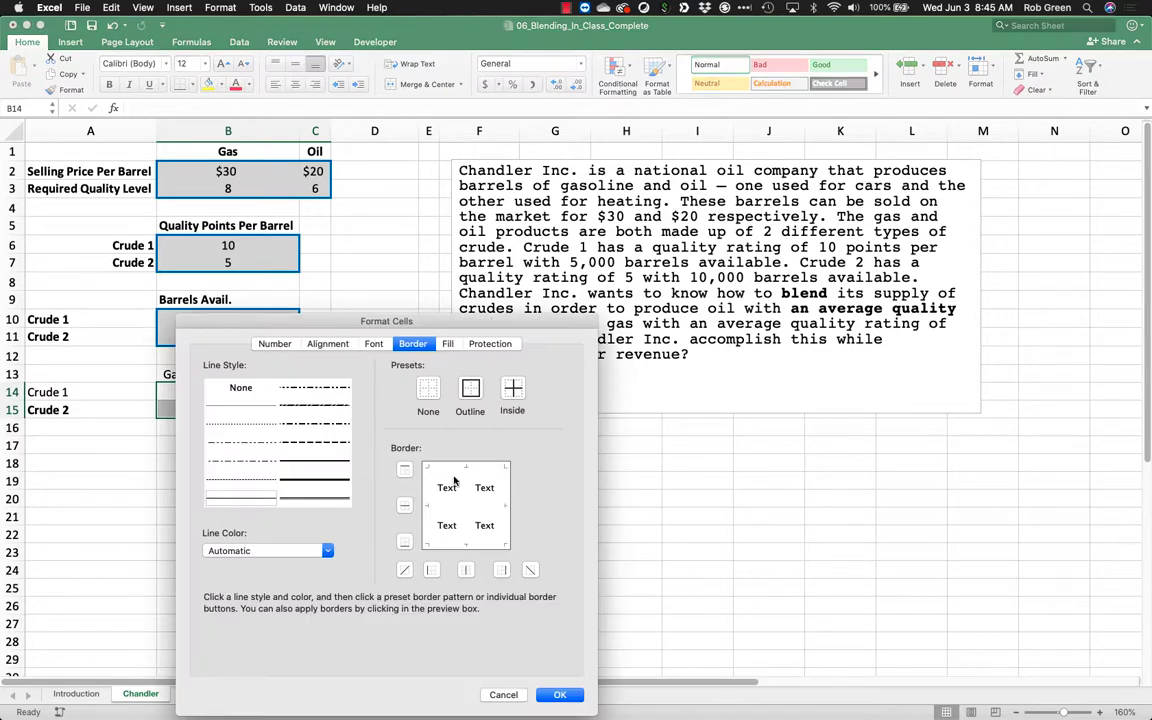
{"action": "left_click", "coordinate": [295, 550]}
{"action": "left_click", "coordinate": [227, 678]}
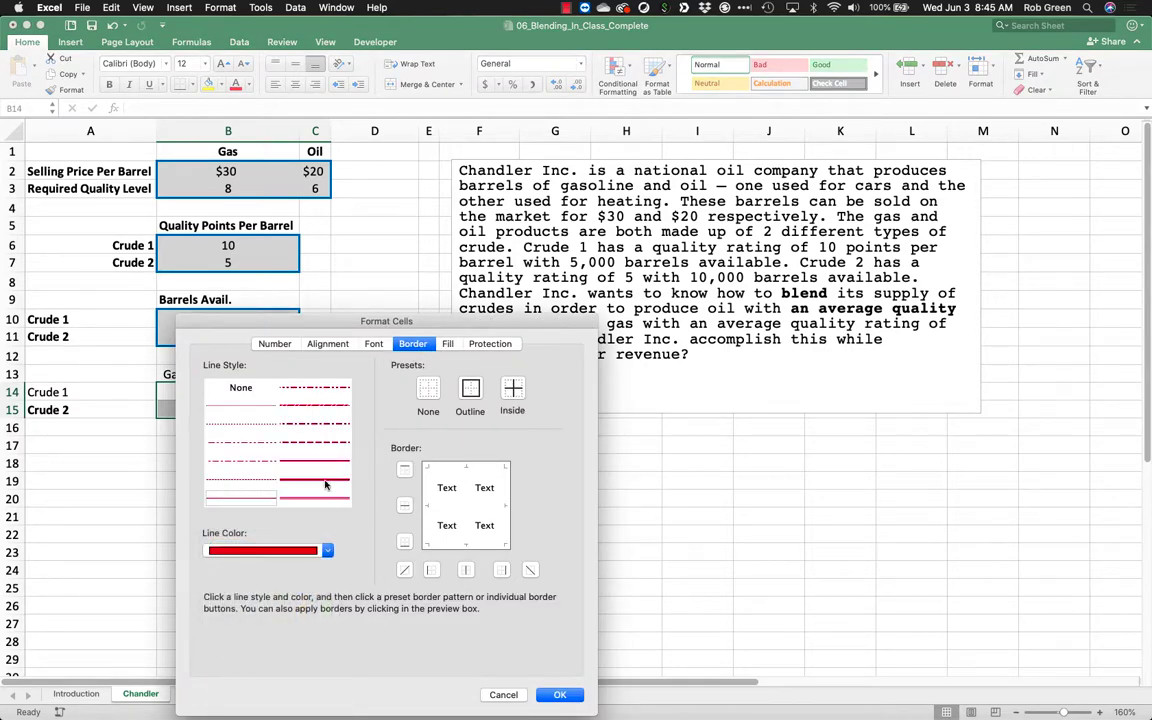
{"action": "left_click", "coordinate": [314, 480]}
{"action": "left_click", "coordinate": [470, 390]}
{"action": "left_click", "coordinate": [560, 694]}
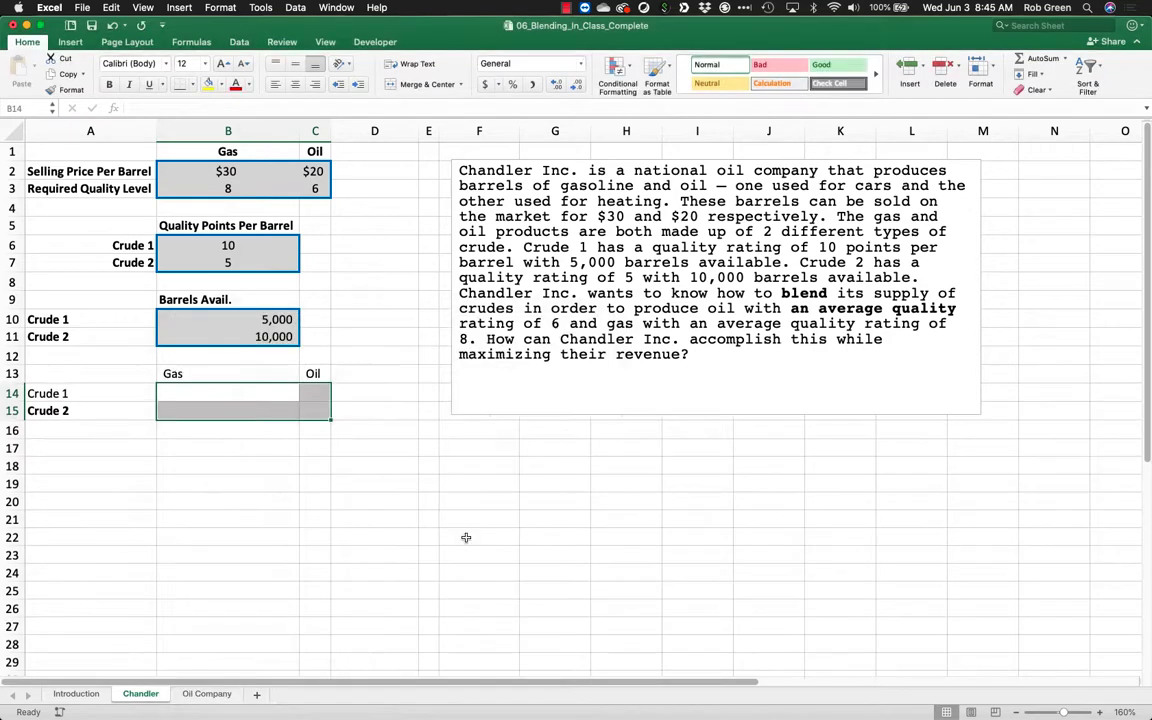
{"action": "left_click", "coordinate": [477, 537]}
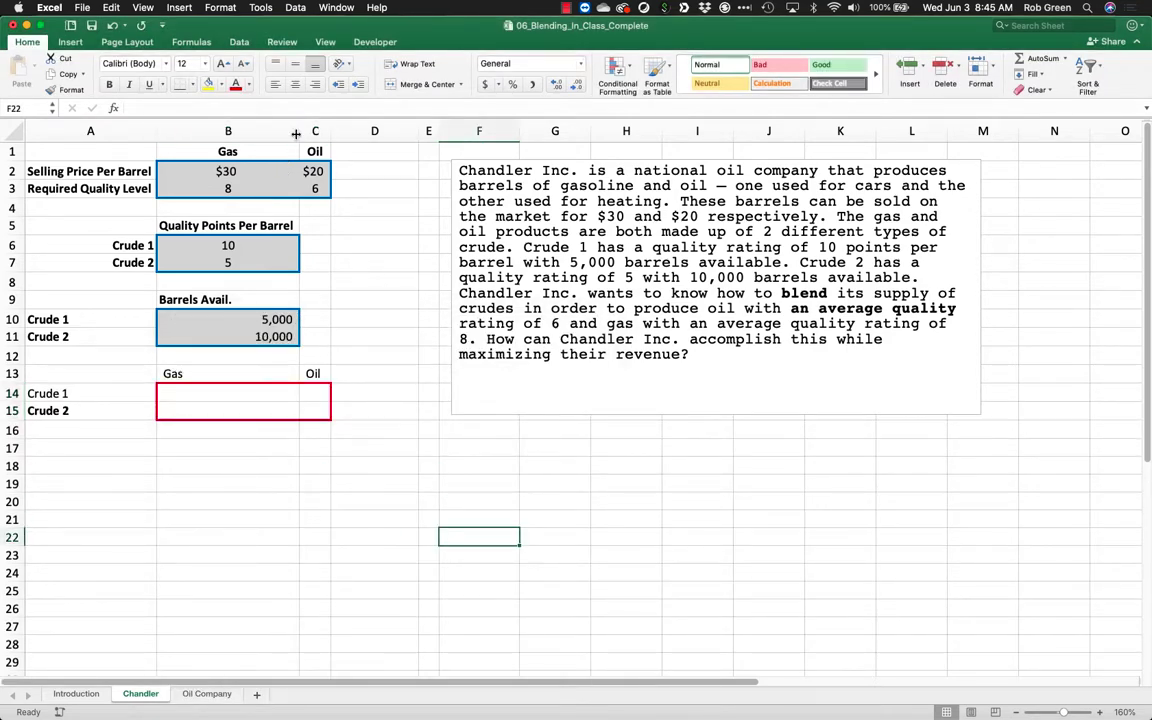
- Narrow column B and widen column C to similar widths, and bold the Gas and Oil headings in B13:C13
{"action": "mouse_move", "coordinate": [299, 131]}
{"action": "left_mouse_down"}
{"action": "mouse_move", "coordinate": [227, 127]}
{"action": "mouse_move", "coordinate": [294, 138]}
{"action": "left_mouse_up"}
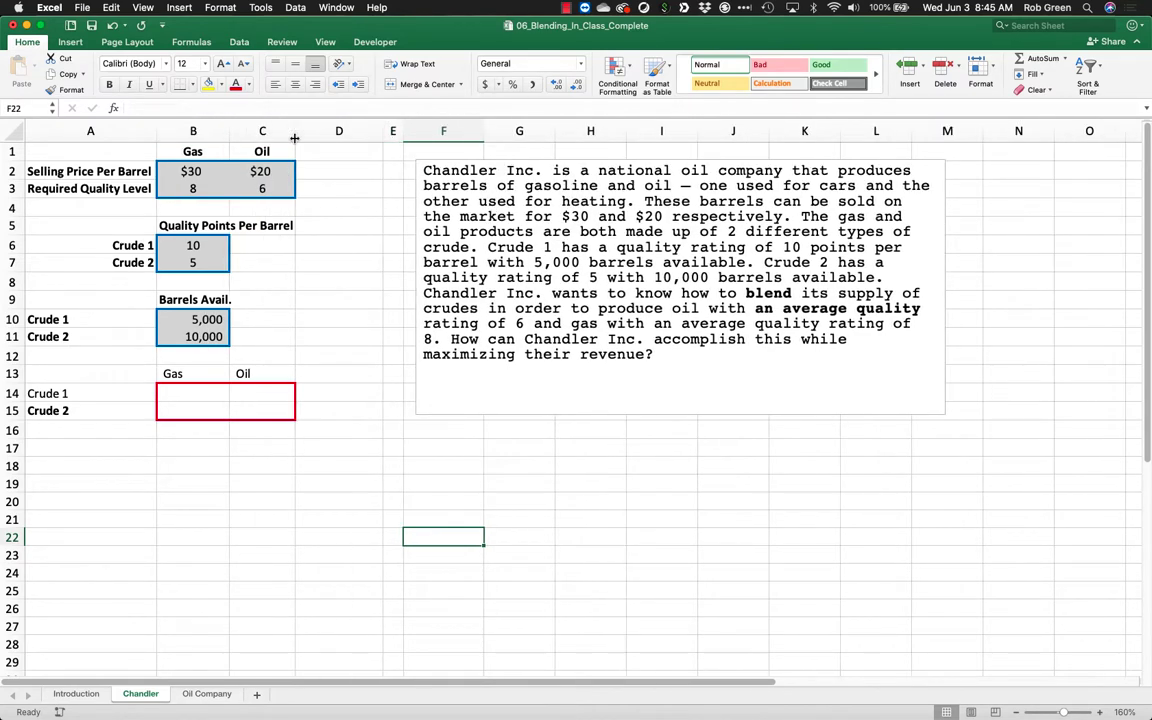
{"action": "left_click", "coordinate": [340, 373]}
{"action": "left_click_drag", "start_coordinate": [175, 373], "coordinate": [262, 373]}
{"action": "key", "text": "super+b"}
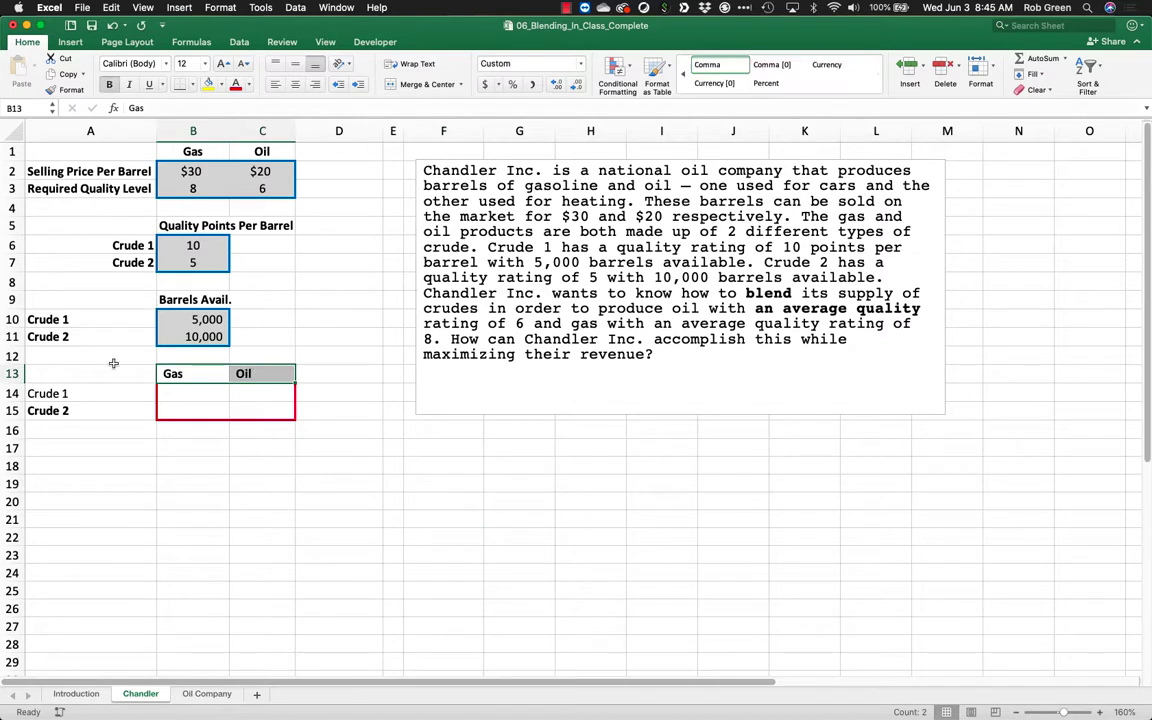
{"action": "left_click", "coordinate": [99, 374]}
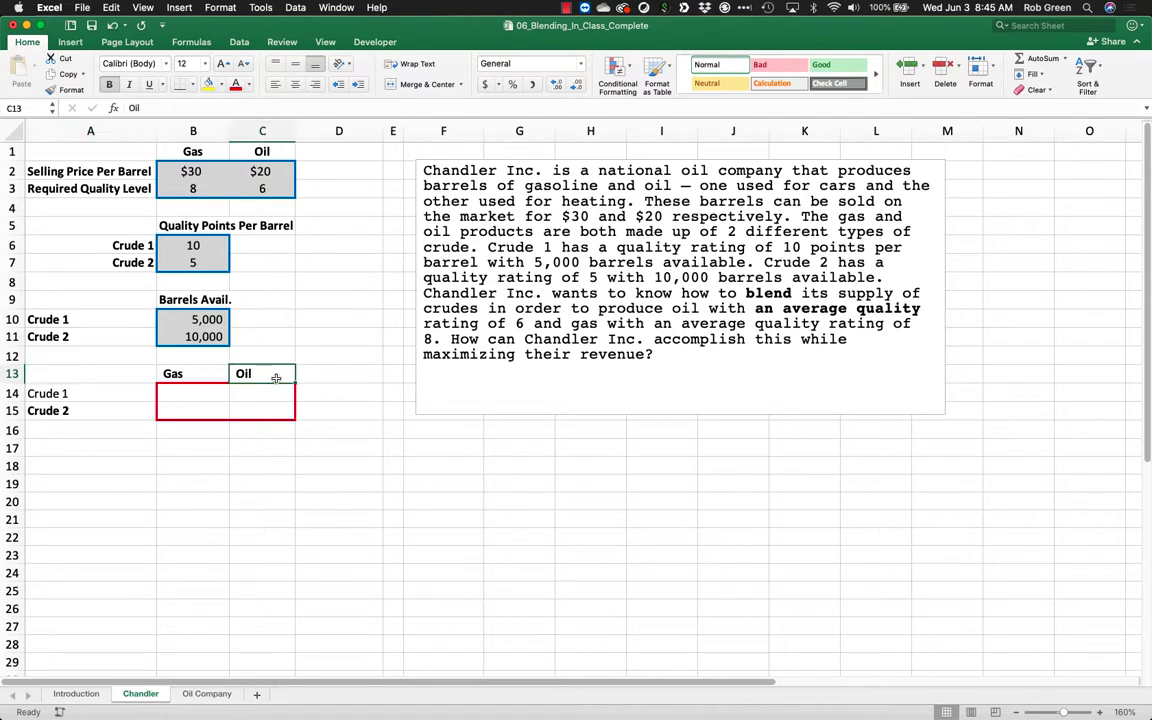
{"action": "left_click", "coordinate": [276, 378]}
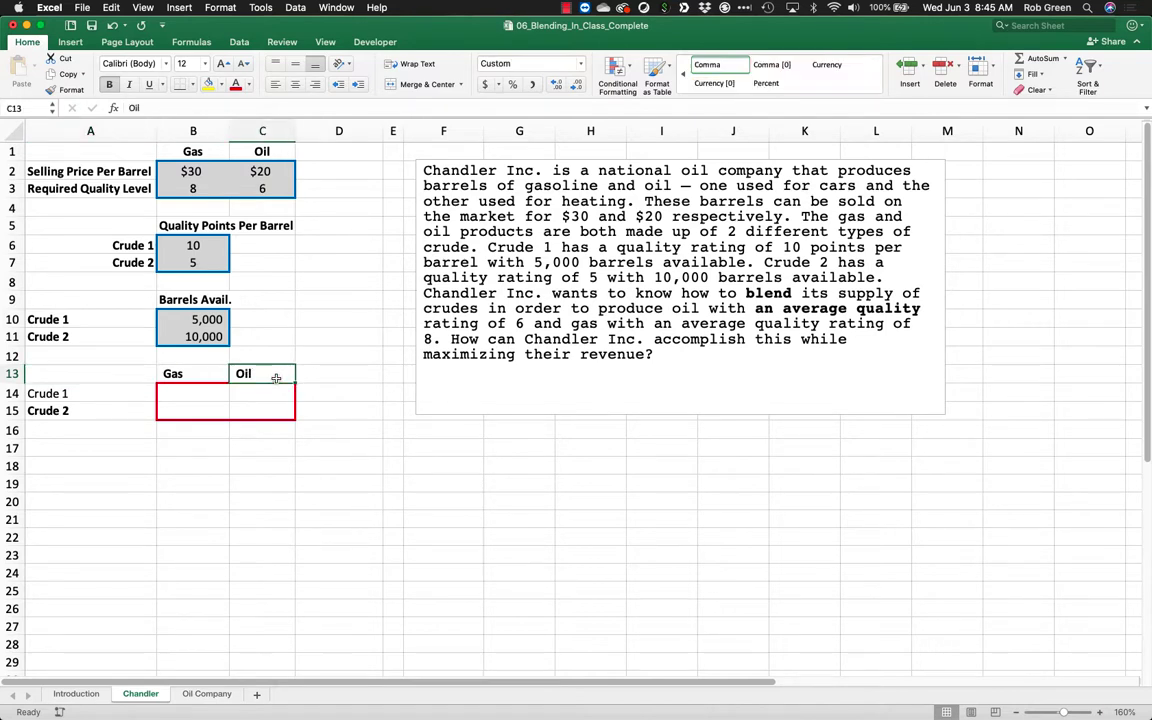
- Label A16 "Total Made/Sold" and enter a SUM formula for B14:B15 in B16
{"action": "left_click", "coordinate": [126, 426]}
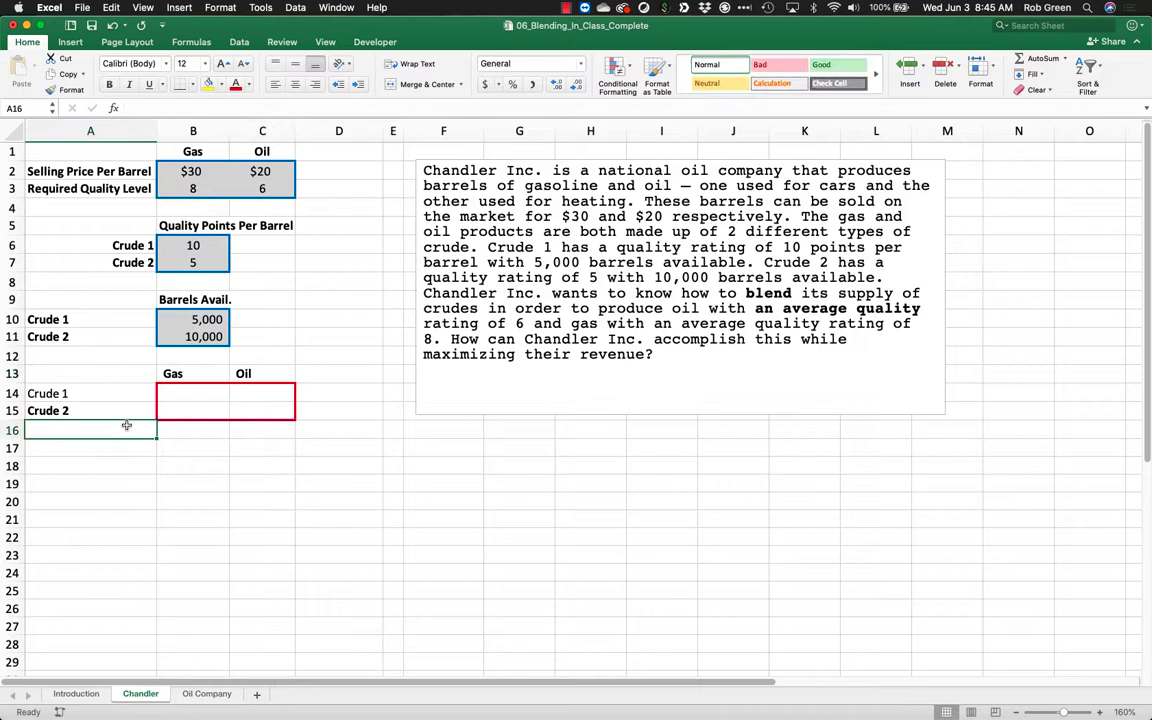
{"action": "type", "text": "Total Made/Sold"}
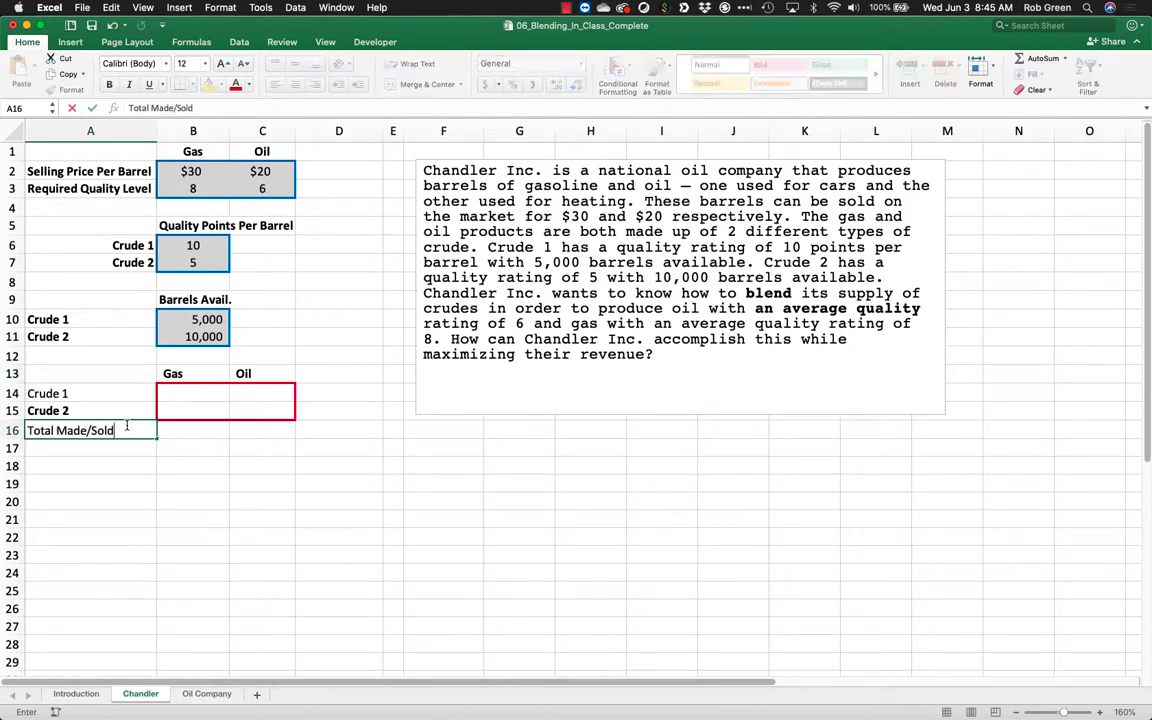
{"action": "key", "text": "Tab"}
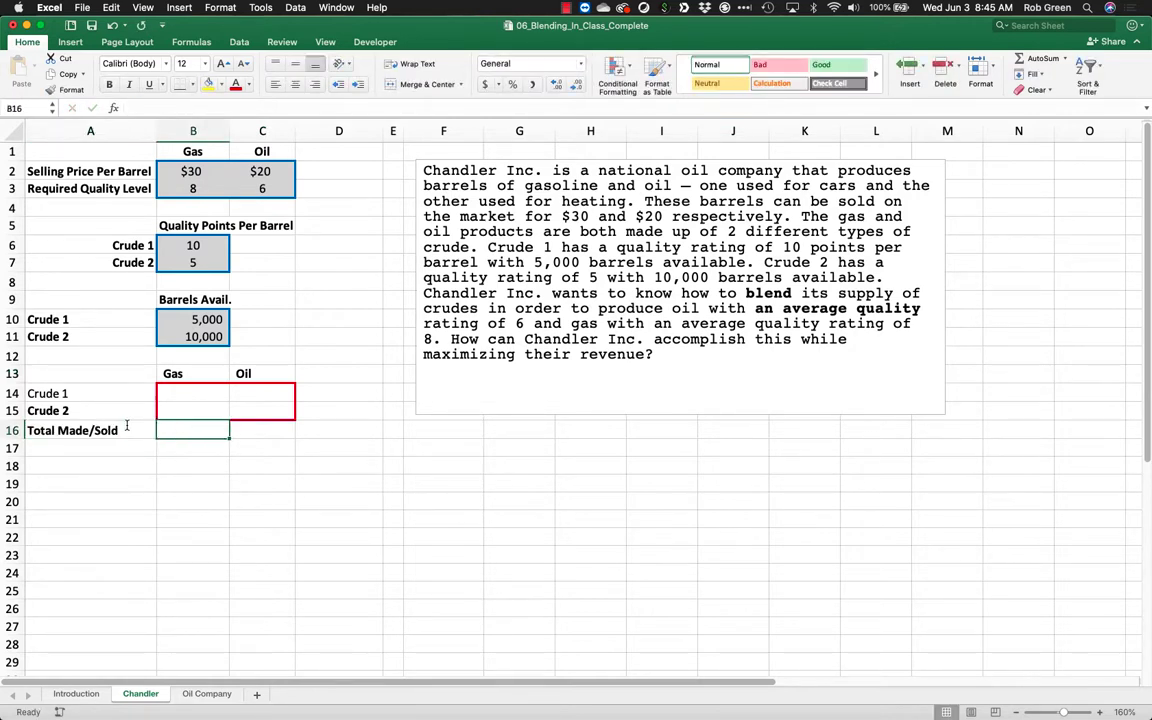
{"action": "type", "text": "=sum("}
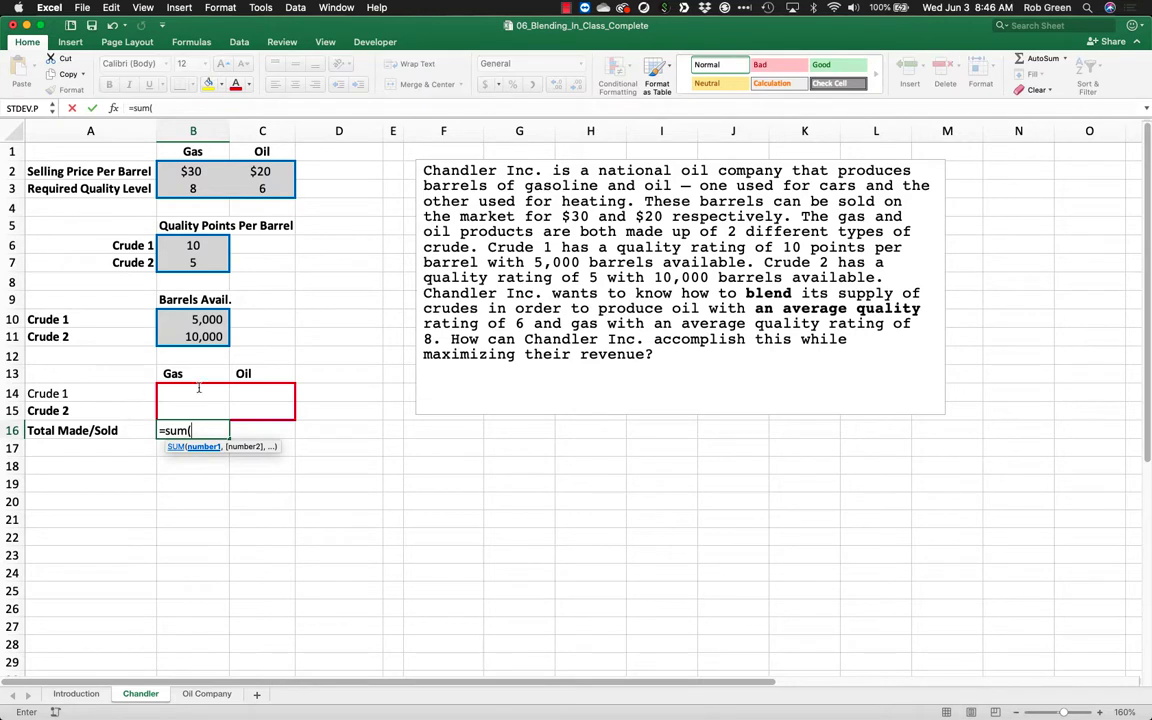
{"action": "left_click_drag", "start_coordinate": [199, 388], "coordinate": [210, 383]}
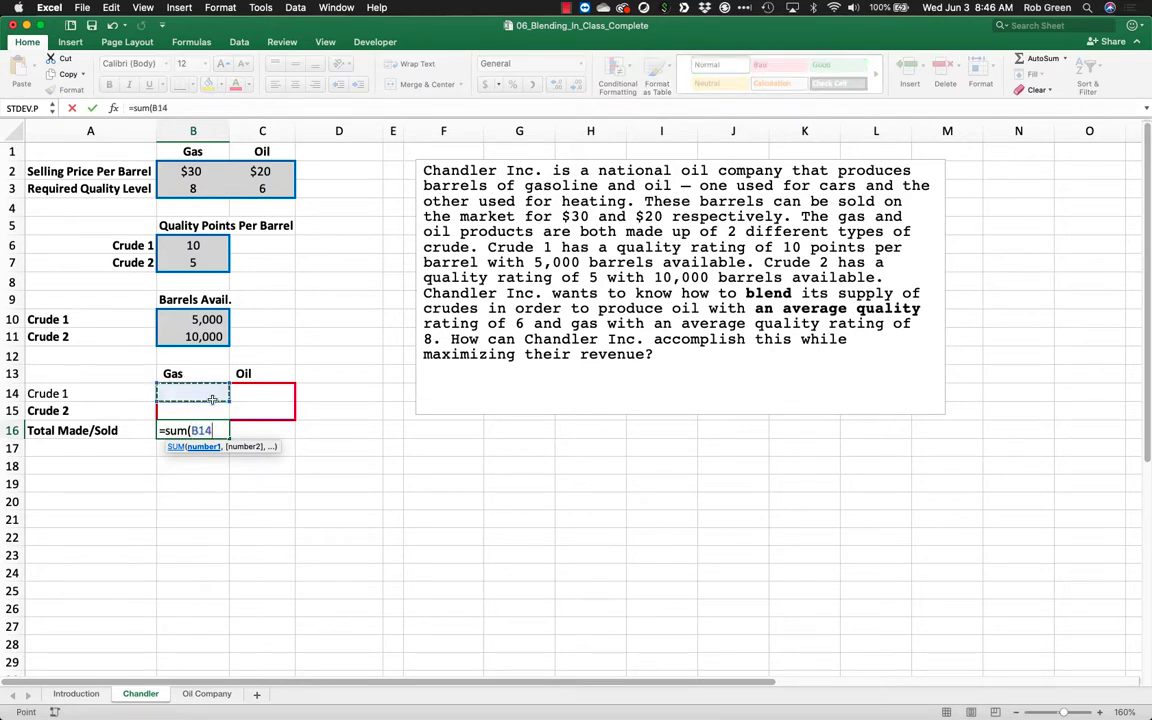
{"action": "left_click_drag", "start_coordinate": [212, 399], "coordinate": [213, 407]}
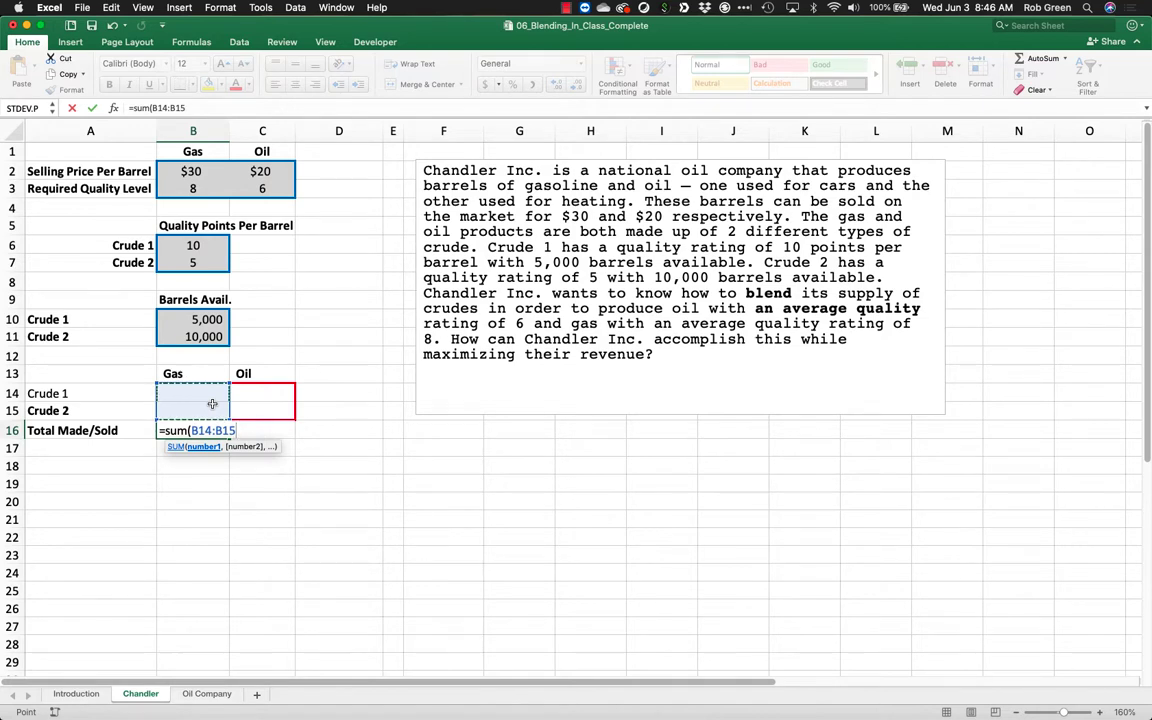
{"action": "key", "text": "Return"}
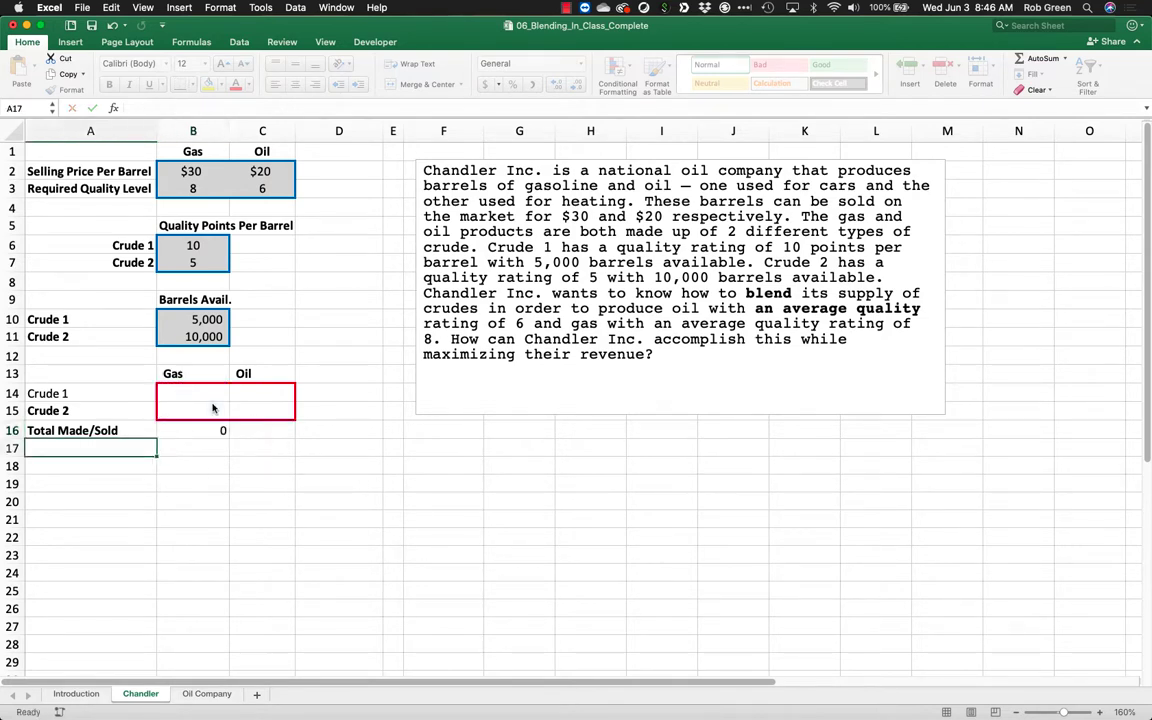
- Copy the Gas total formula from B16 to C16 and apply the comma number style to both totals
{"action": "left_click", "coordinate": [224, 431]}
{"action": "left_click_drag", "start_coordinate": [228, 435], "coordinate": [302, 440]}
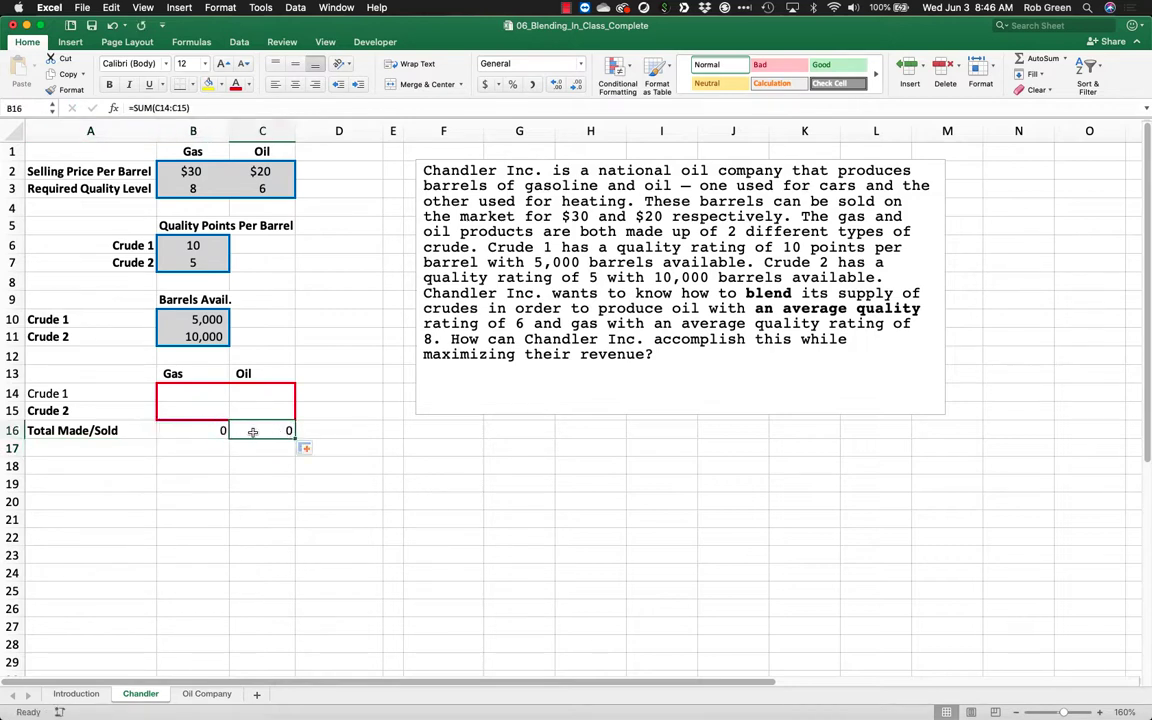
{"action": "left_click", "coordinate": [532, 84]}
{"action": "left_click", "coordinate": [382, 408]}
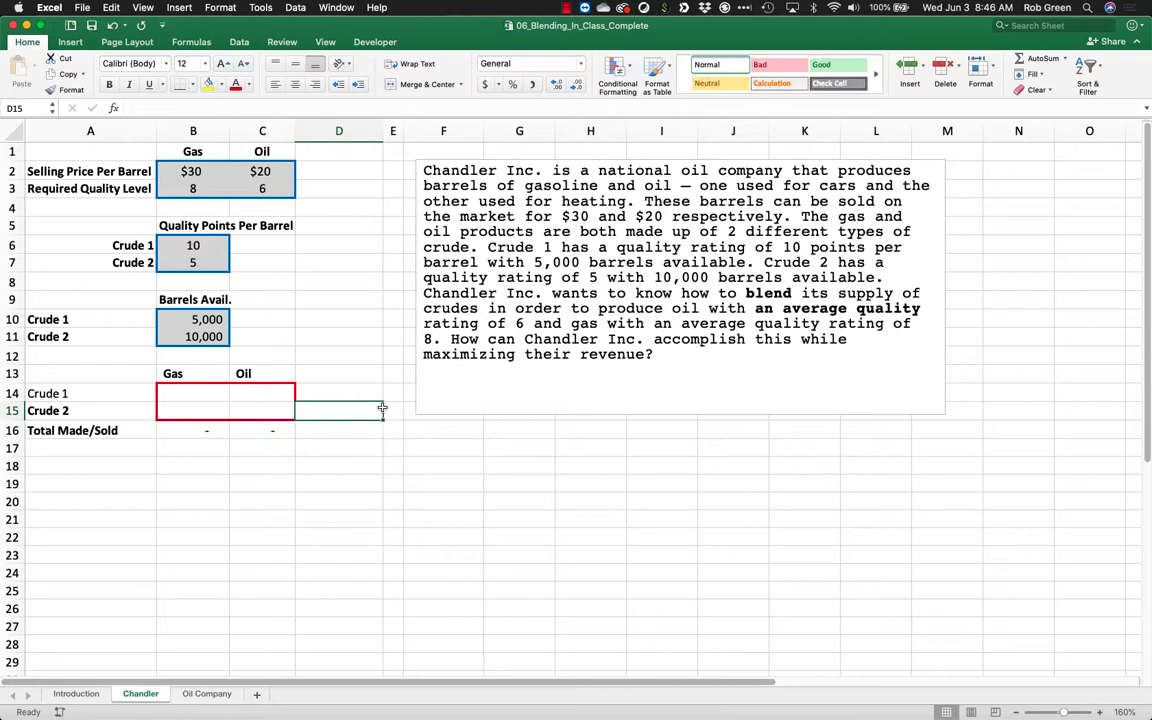
- Shift the problem text box to columns H through O and move the Barrels Avail. block from B9:B11 to F13:F15
{"action": "left_click", "coordinate": [461, 201]}
{"action": "left_click_drag", "start_coordinate": [469, 158], "coordinate": [606, 168]}
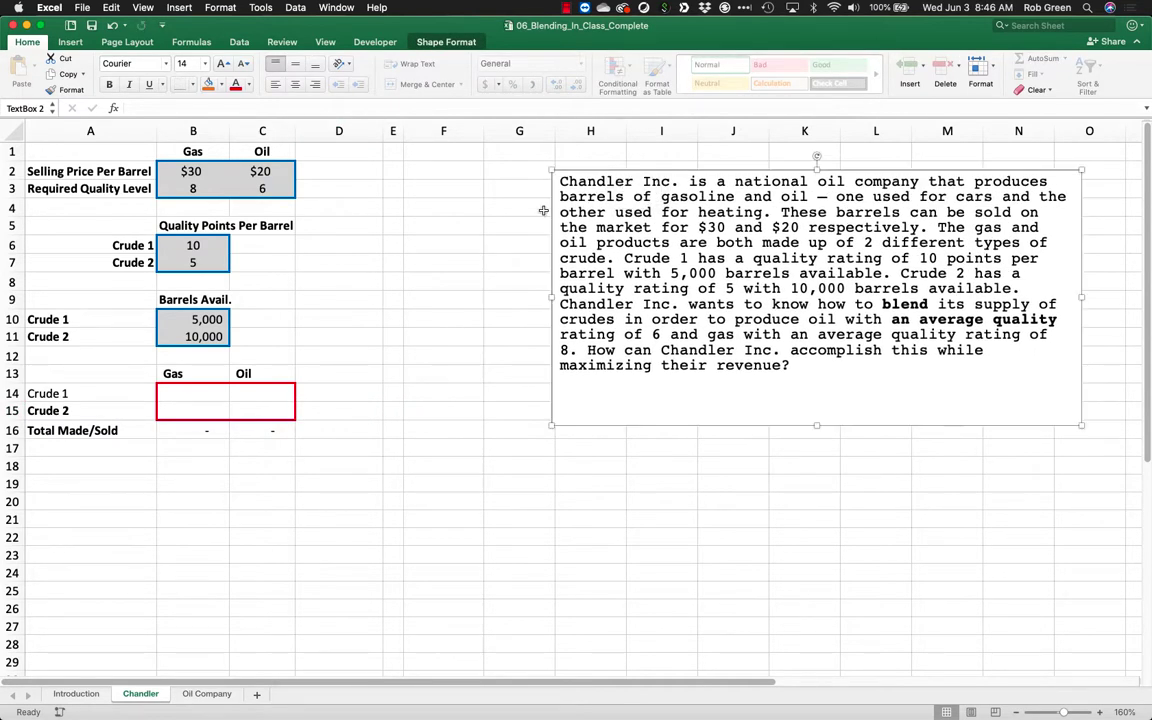
{"action": "left_click", "coordinate": [318, 340]}
{"action": "left_click", "coordinate": [323, 375]}
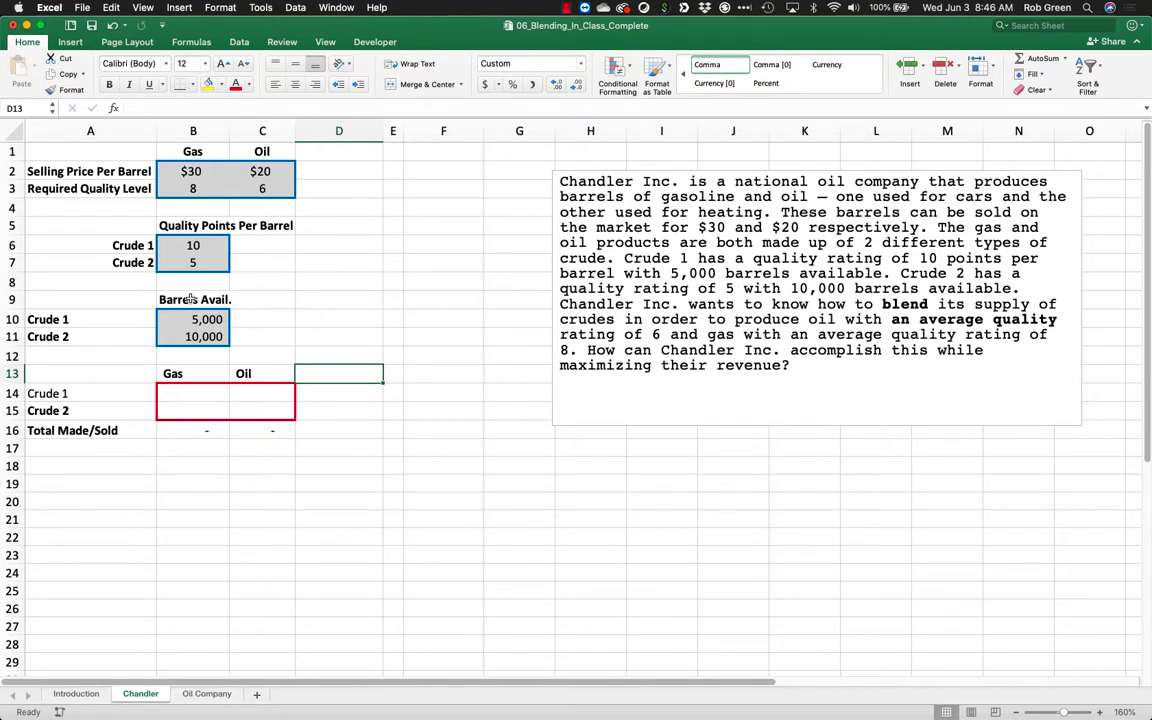
{"action": "left_click_drag", "start_coordinate": [190, 299], "coordinate": [428, 374]}
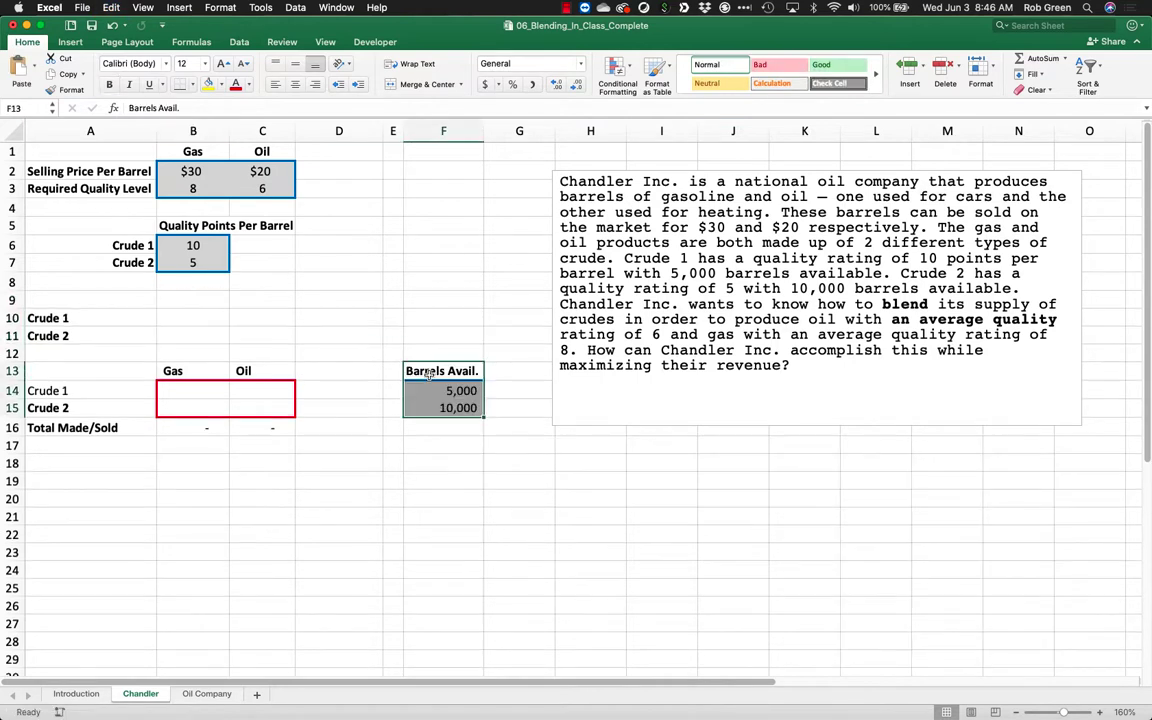
- Enter a SUM formula in D14 that totals the Crude 1 cells B14:C14
{"action": "left_click", "coordinate": [333, 388]}
{"action": "type", "text": "=sum"}
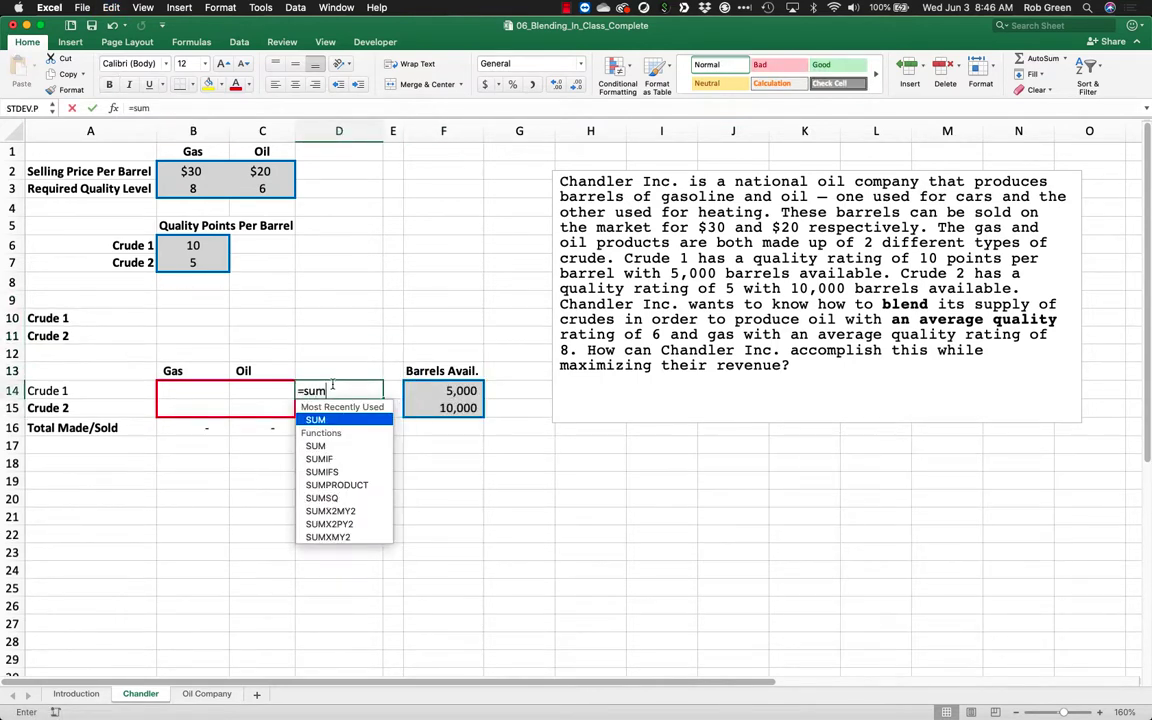
{"action": "type", "text": "("}
{"action": "left_click", "coordinate": [203, 390]}
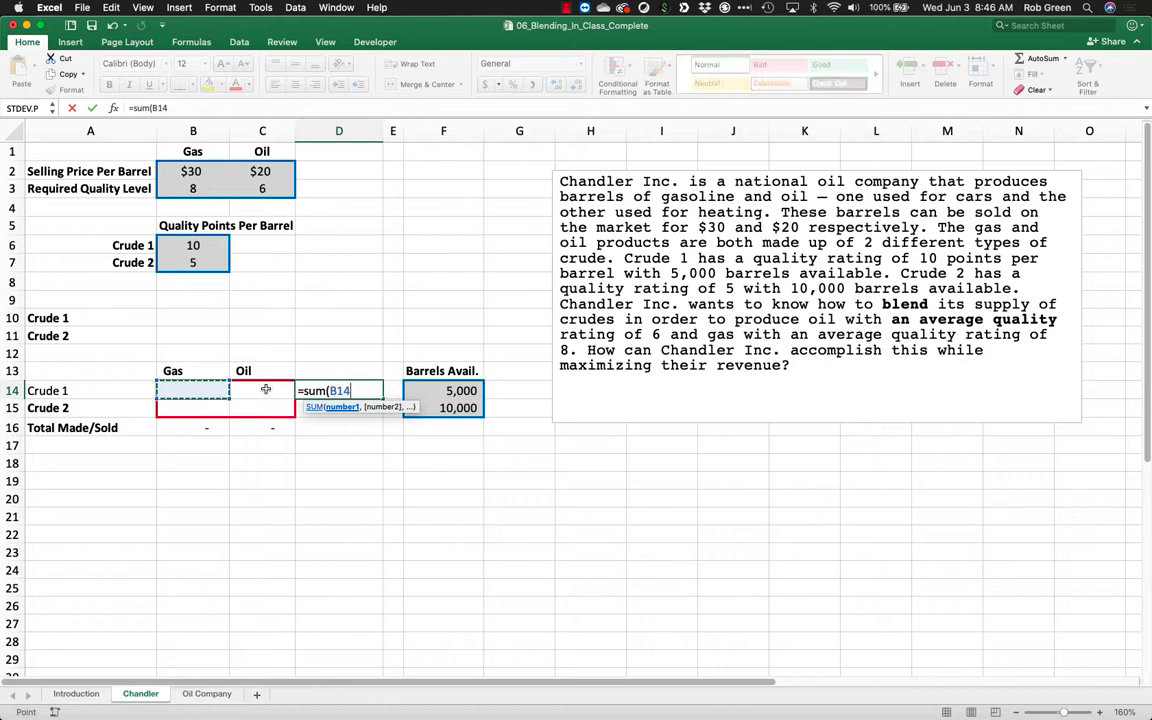
{"action": "left_click_drag", "start_coordinate": [266, 389], "coordinate": [267, 388]}
{"action": "key", "text": "Return"}
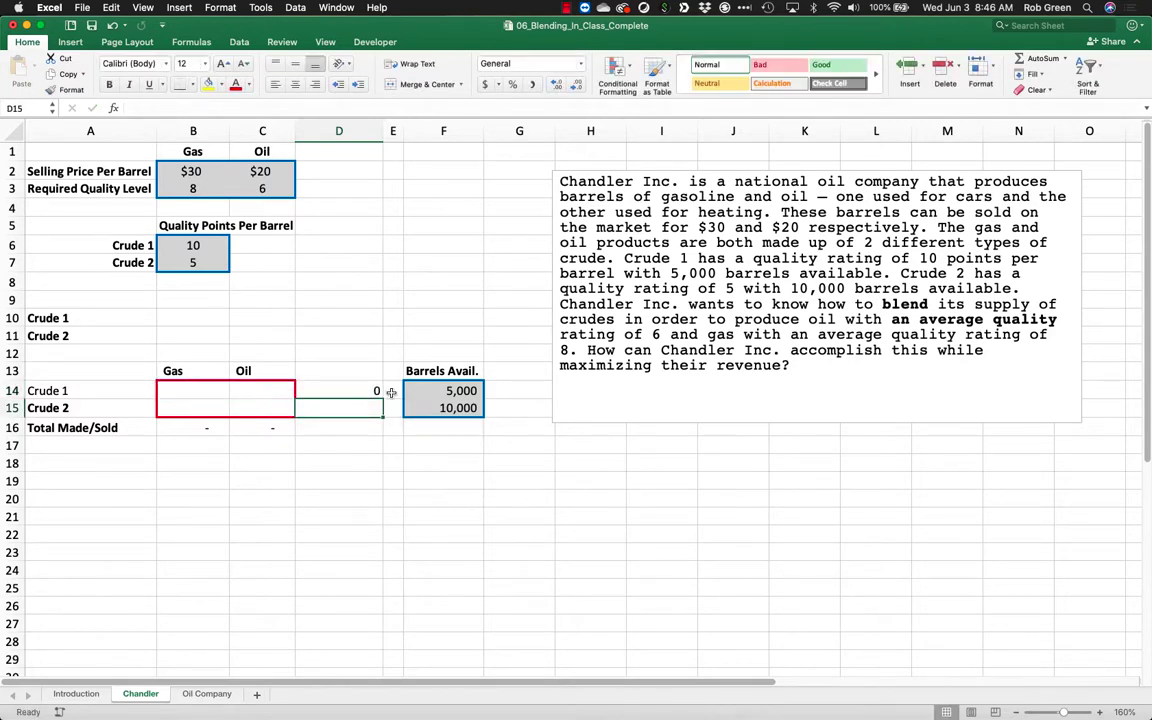
- Fill the D14 sum down to D15, narrow column D, and apply the comma number style to both cells
{"action": "left_click", "coordinate": [377, 391]}
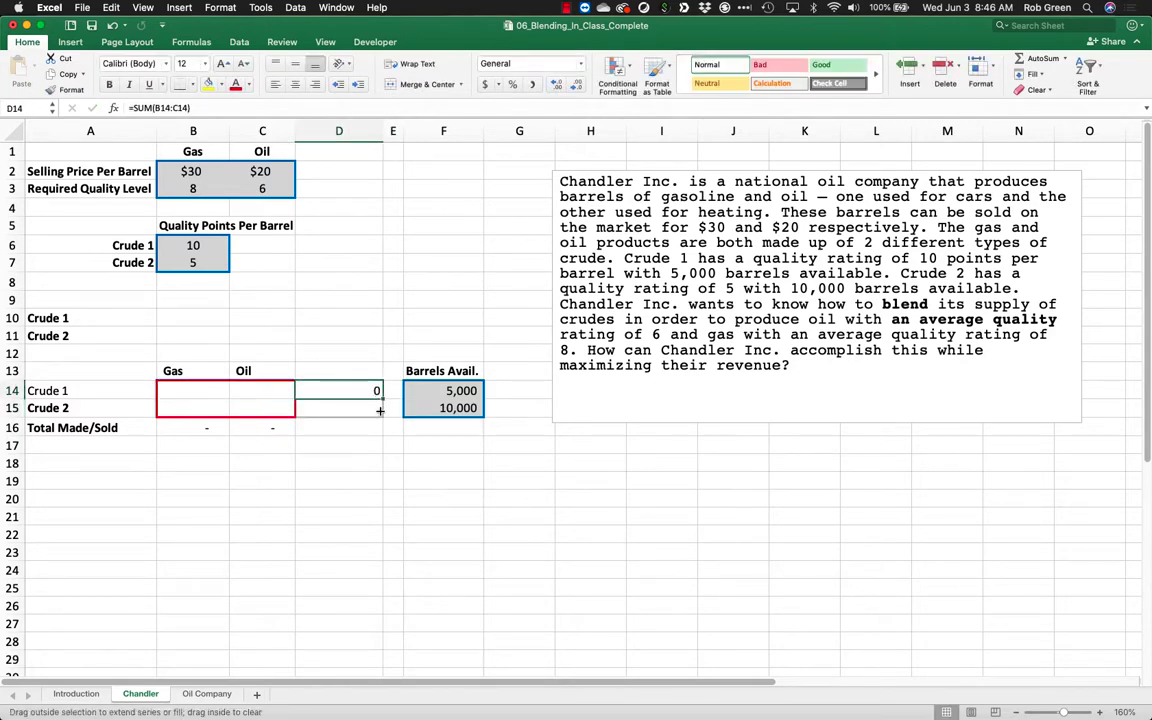
{"action": "left_click_drag", "start_coordinate": [380, 410], "coordinate": [380, 412]}
{"action": "left_click_drag", "start_coordinate": [383, 131], "coordinate": [310, 131]}
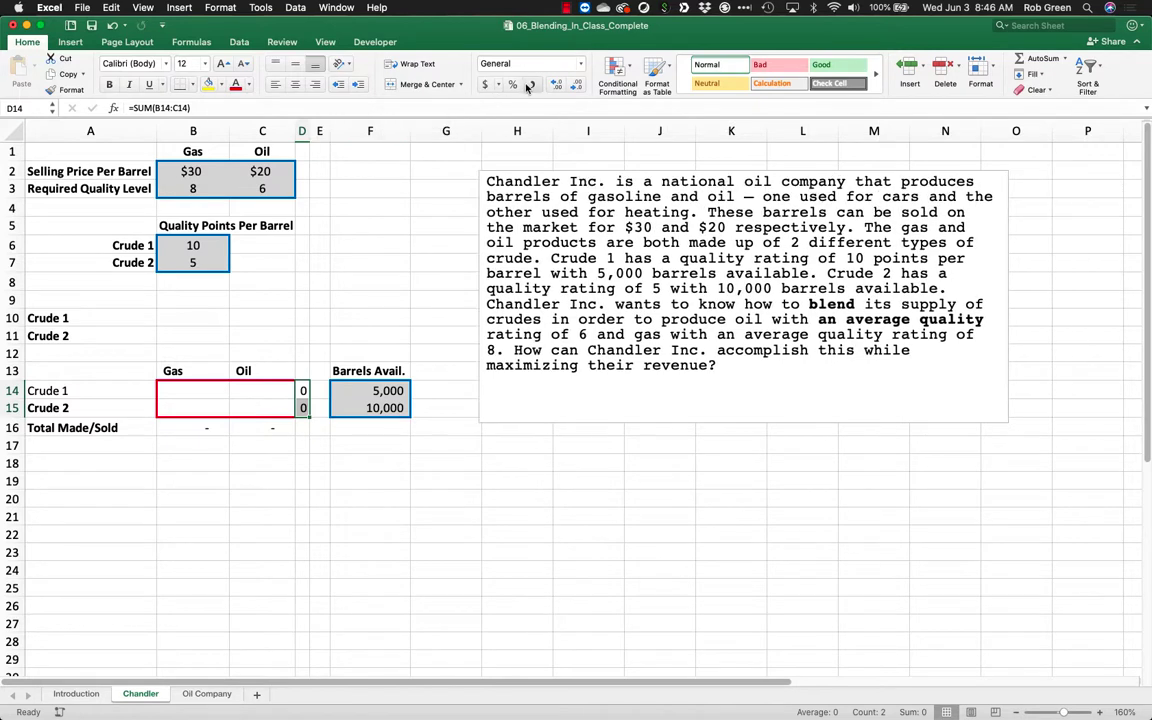
{"action": "left_click", "coordinate": [527, 87]}
- Enter the constraint sign <= in E14 and E15, between the crude totals and the available barrels
{"action": "left_click", "coordinate": [339, 391]}
{"action": "type", "text": "<"}
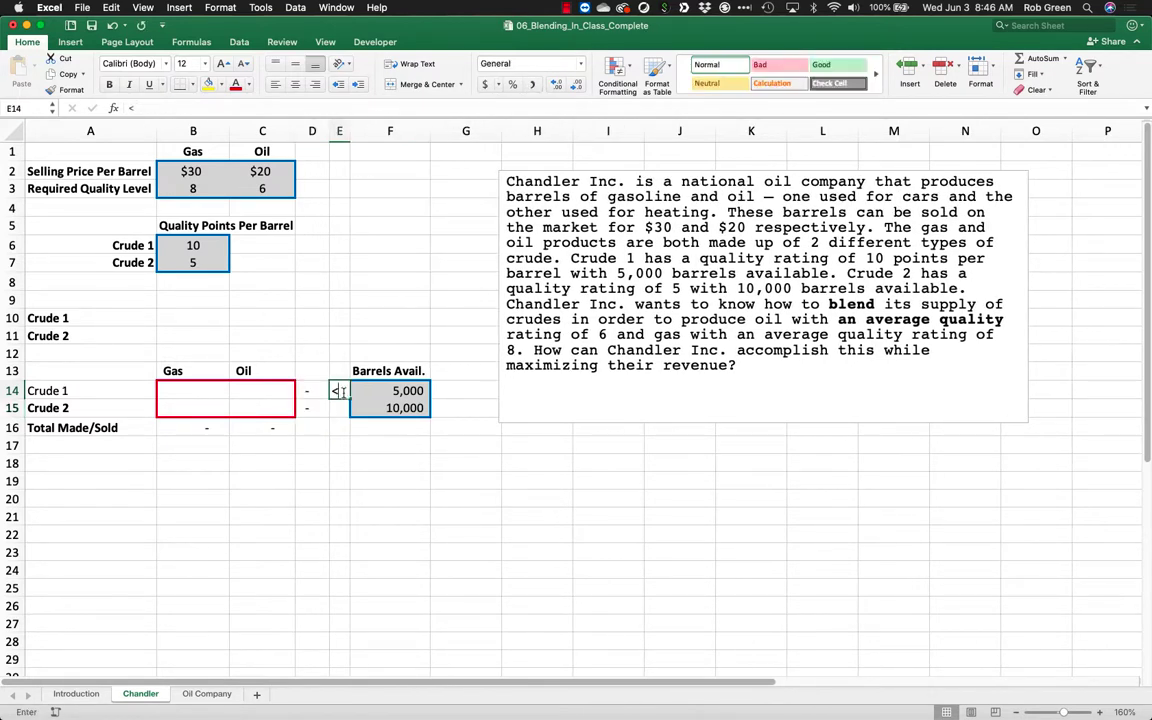
{"action": "type", "text": "="}
{"action": "key", "text": "Return"}
{"action": "type", "text": "<="}
{"action": "key", "text": "Return"}
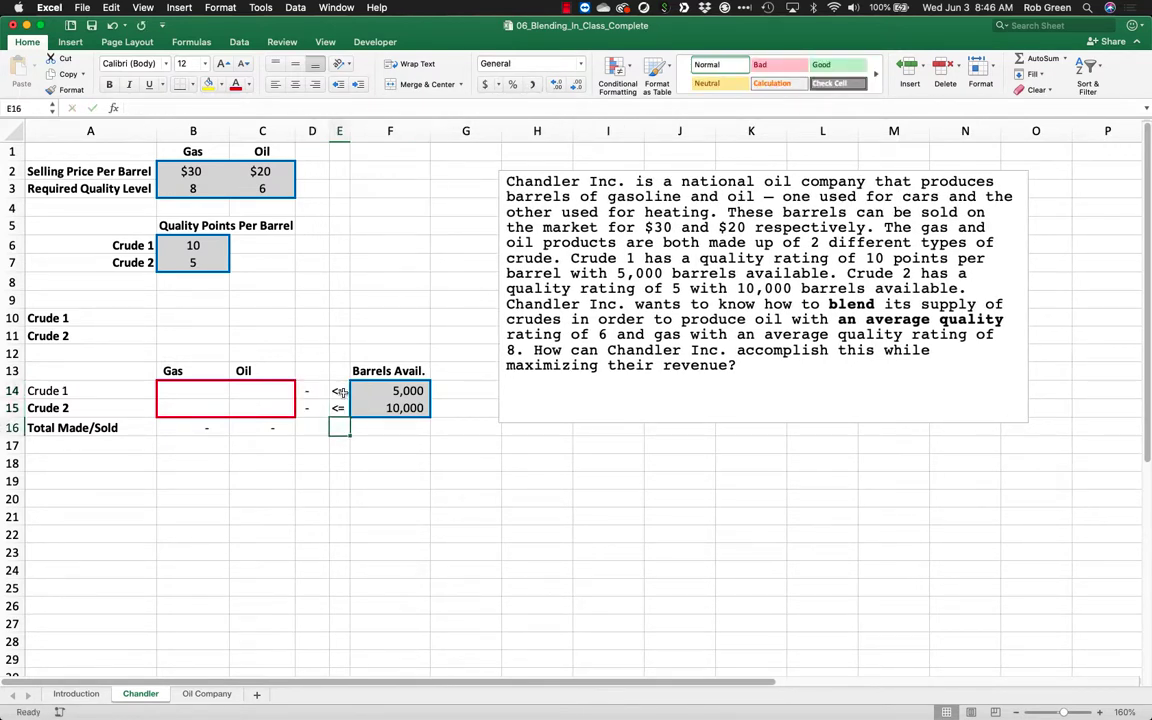
- Bold the Crude 1 label in A14
{"action": "left_click", "coordinate": [93, 391]}
{"action": "key", "text": "super+b"}
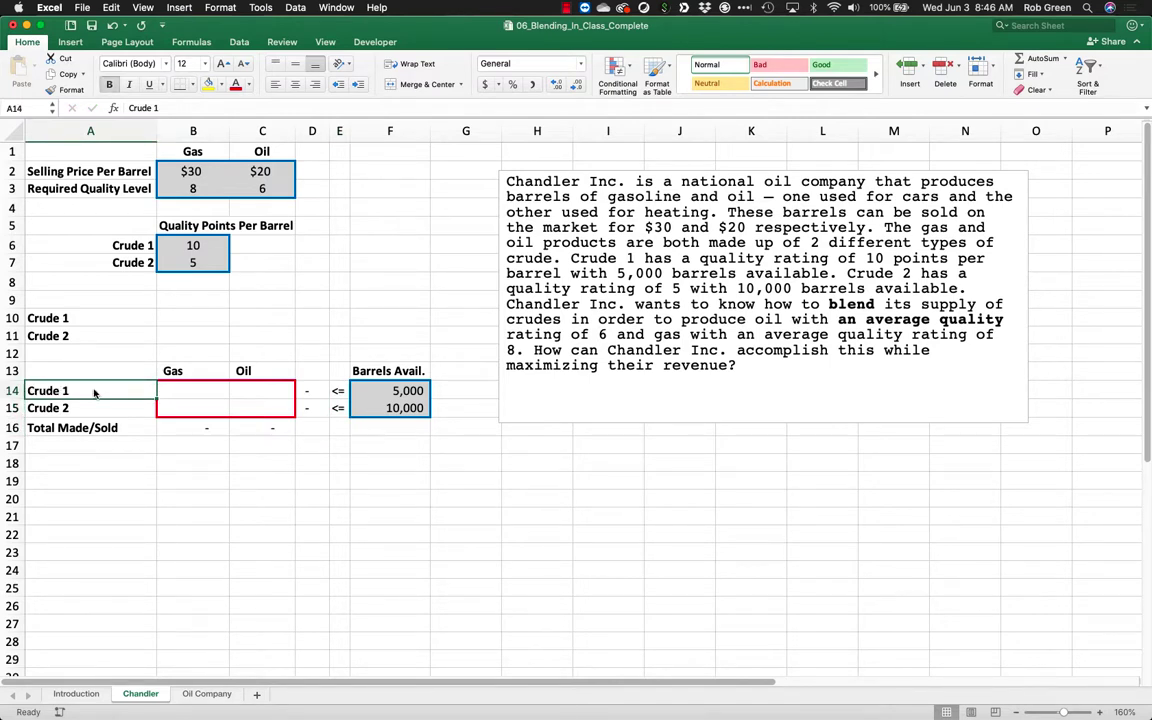
{"action": "left_click", "coordinate": [265, 463]}
{"action": "left_click", "coordinate": [311, 478]}
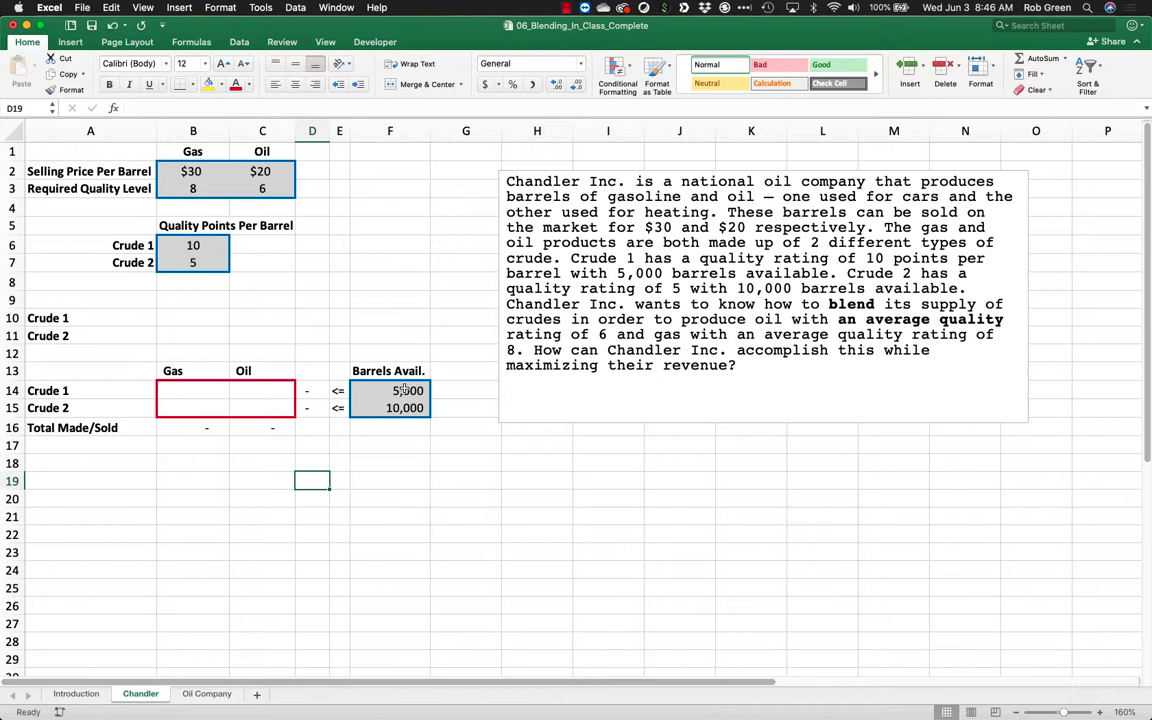
- Clear the leftover Crude 1 and Crude 2 labels in A10:A11
{"action": "left_click_drag", "start_coordinate": [388, 372], "coordinate": [101, 424]}
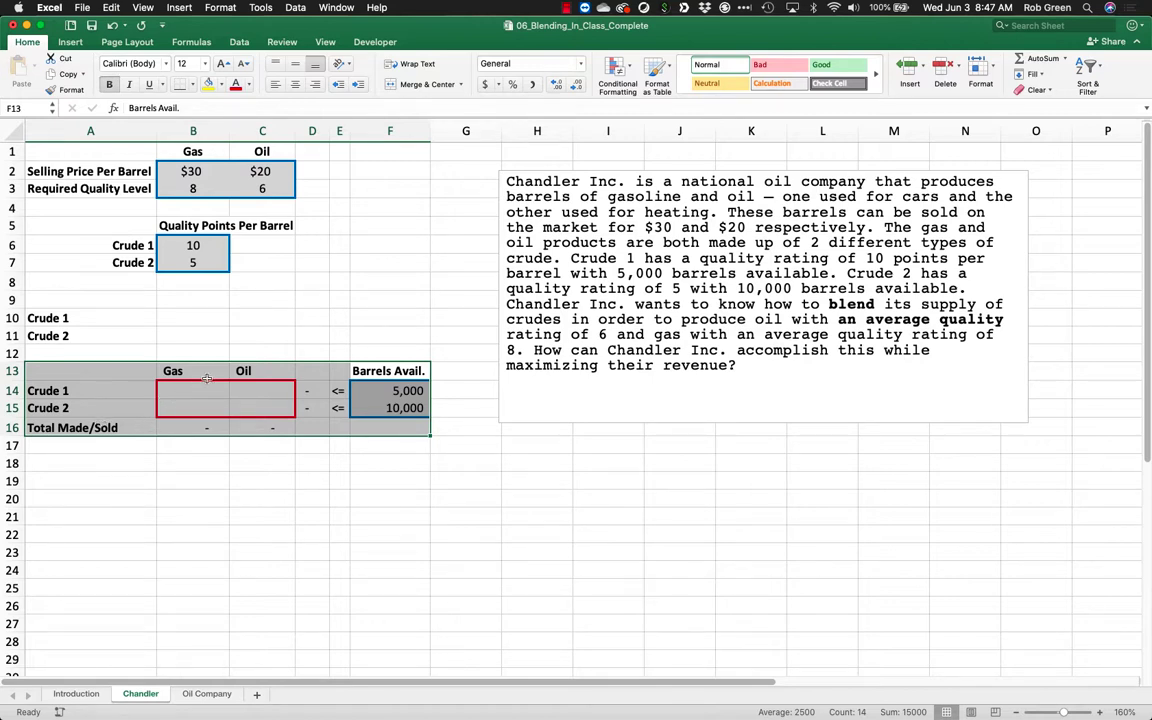
{"action": "left_click", "coordinate": [84, 322]}
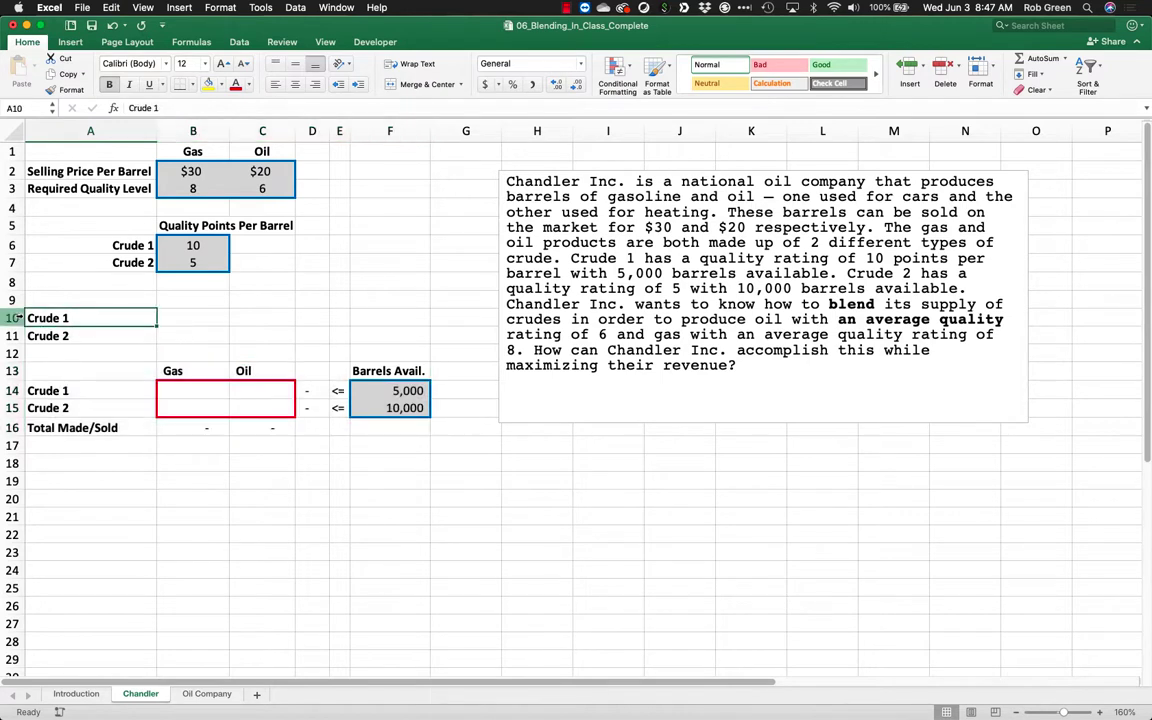
{"action": "left_click_drag", "start_coordinate": [40, 320], "coordinate": [400, 428]}
{"action": "key", "text": "Delete"}
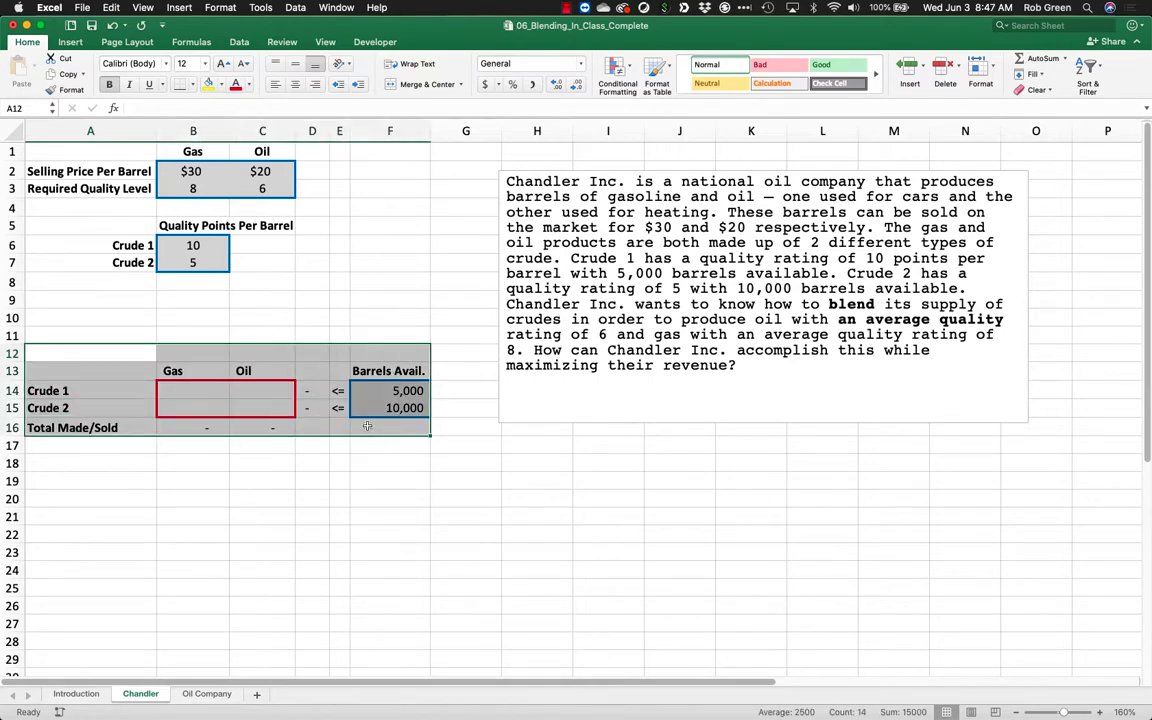
- Move the decision table block A12:F16 up so that it starts at A9
{"action": "key", "text": "ctrl+c"}
{"action": "left_click", "coordinate": [116, 304]}
{"action": "key", "text": "Return"}
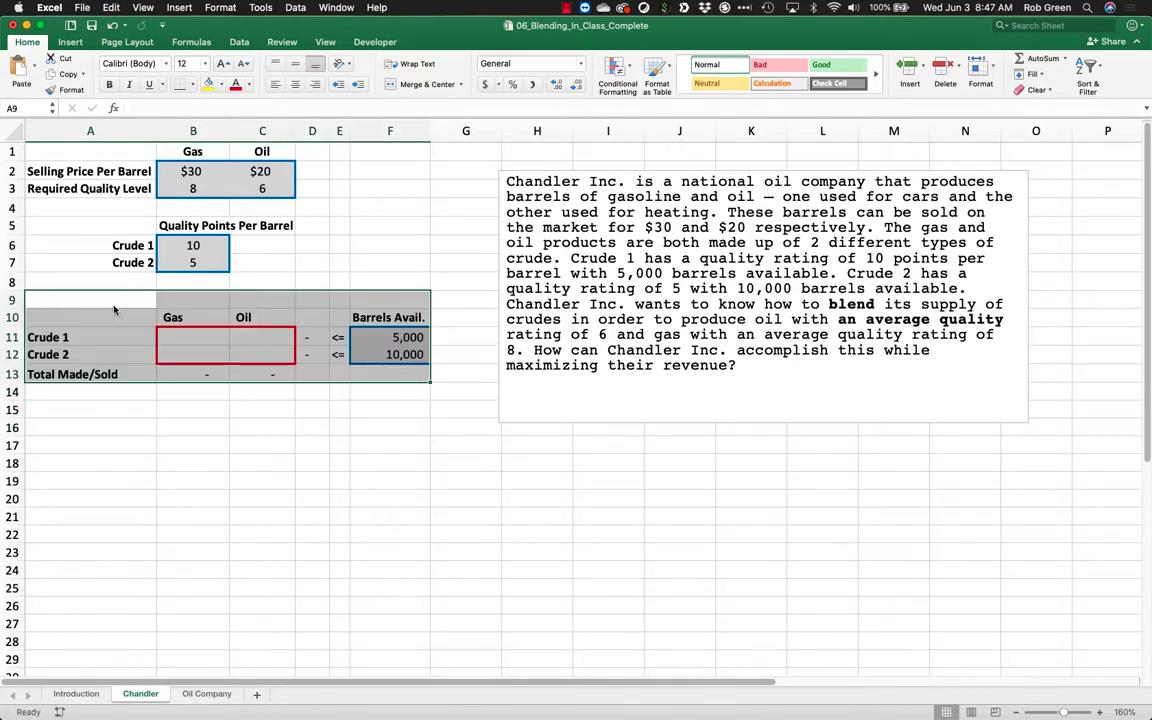
{"action": "left_click", "coordinate": [325, 443]}
- Move the problem text box down so that its upper edge sits at about row 17
{"action": "left_click", "coordinate": [553, 181]}
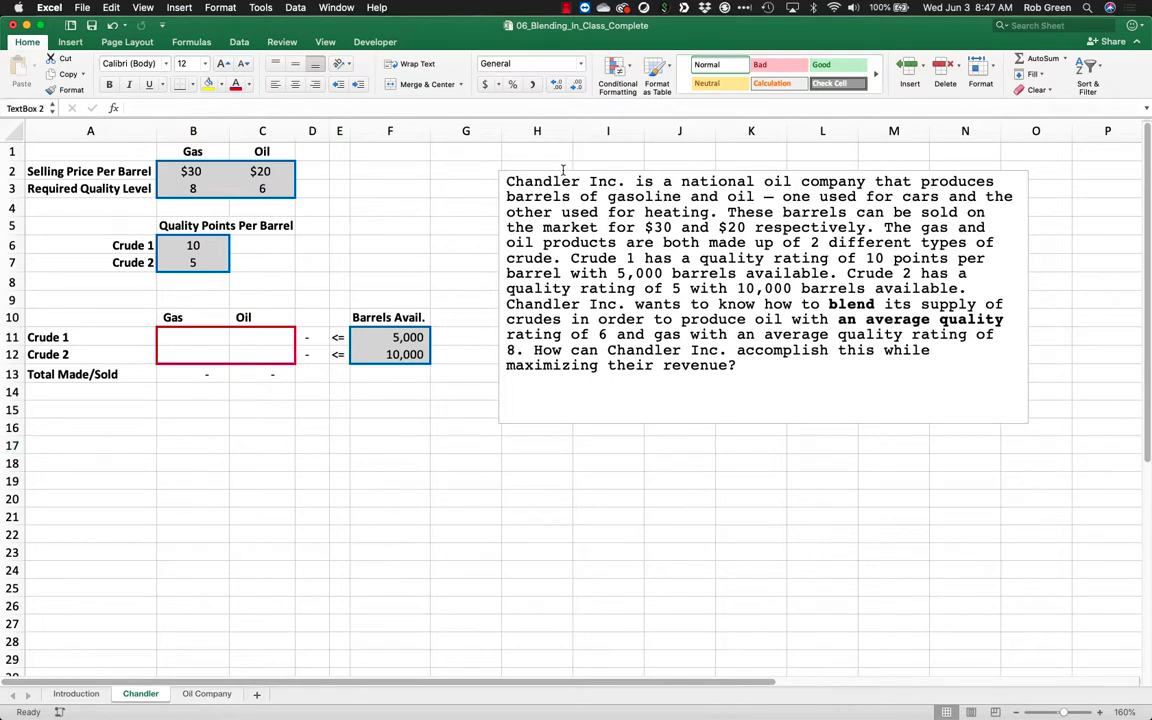
{"action": "left_click_drag", "start_coordinate": [565, 172], "coordinate": [559, 441]}
{"action": "left_click", "coordinate": [560, 283]}
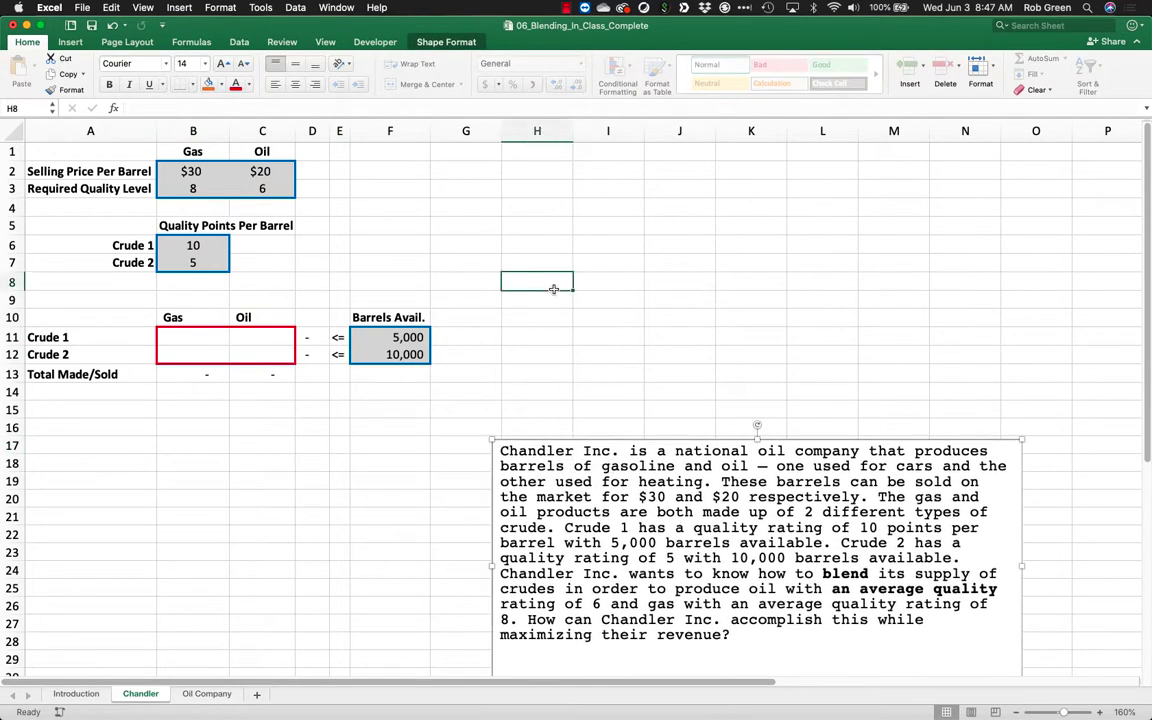
- Copy the blank Crude by Gas/Oil decision table A10:C12 to I3:K5
{"action": "left_click_drag", "start_coordinate": [167, 317], "coordinate": [72, 315]}
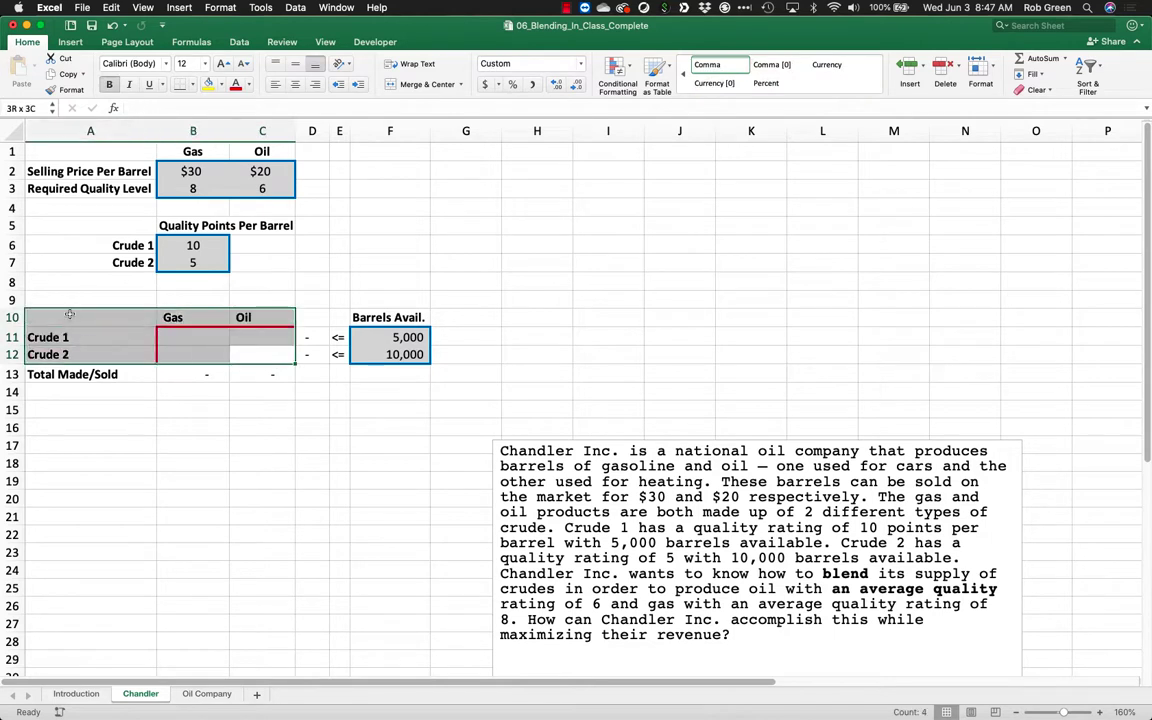
{"action": "key", "text": "super+c"}
{"action": "left_click", "coordinate": [596, 188]}
{"action": "key", "text": "super+v"}
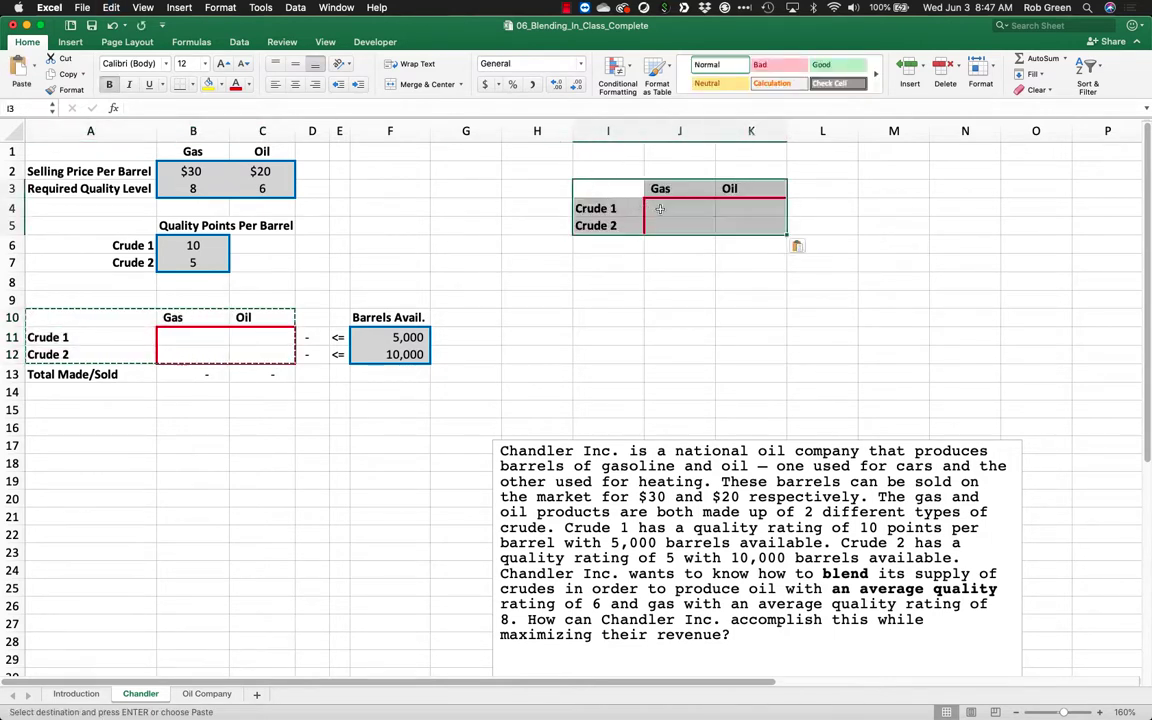
- Enter X1 as the variable name for Crude 1 in Gas in J4
{"action": "left_click", "coordinate": [680, 245]}
{"action": "left_click", "coordinate": [676, 208]}
{"action": "type", "text": "X1"}
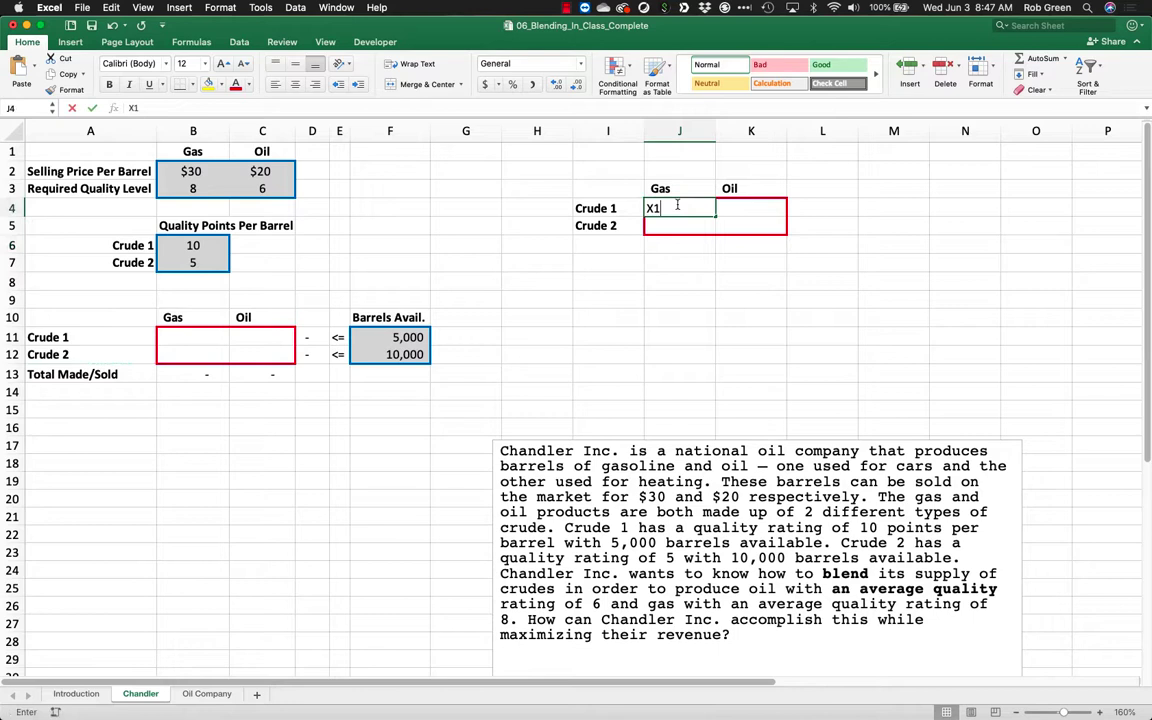
{"action": "key", "text": "Tab"}
{"action": "type", "text": "X2"}
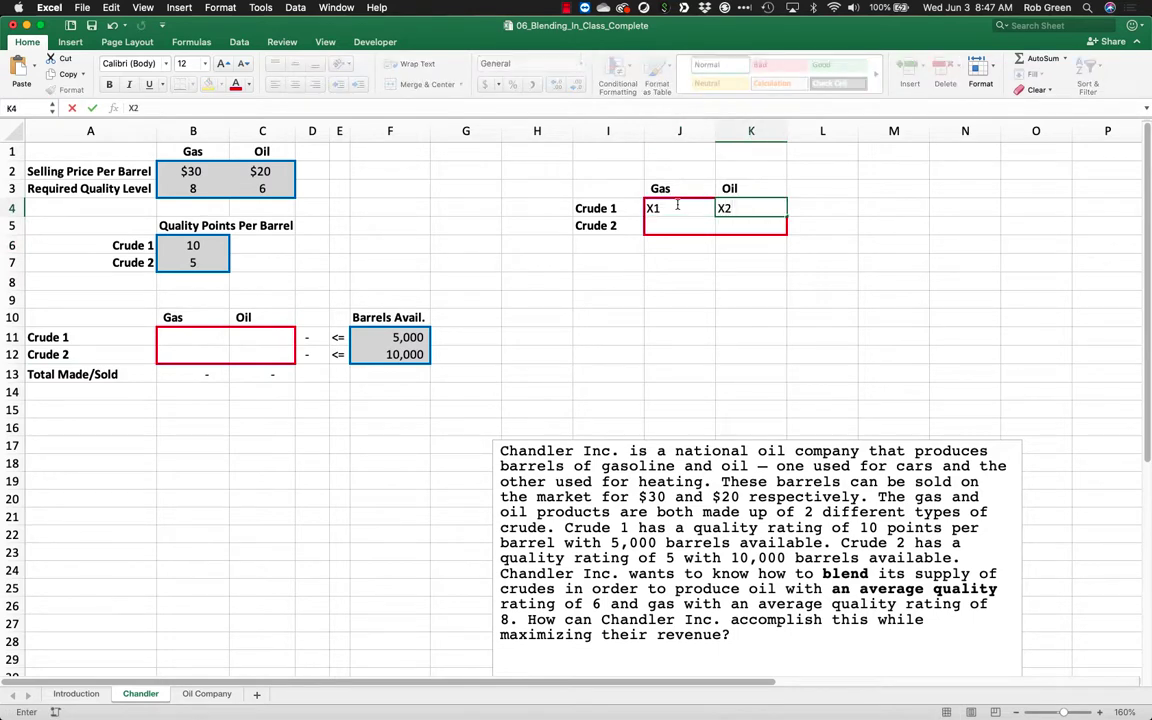
{"action": "key", "text": "BackSpace"}
{"action": "key", "text": "BackSpace"}
{"action": "key", "text": "Left"}
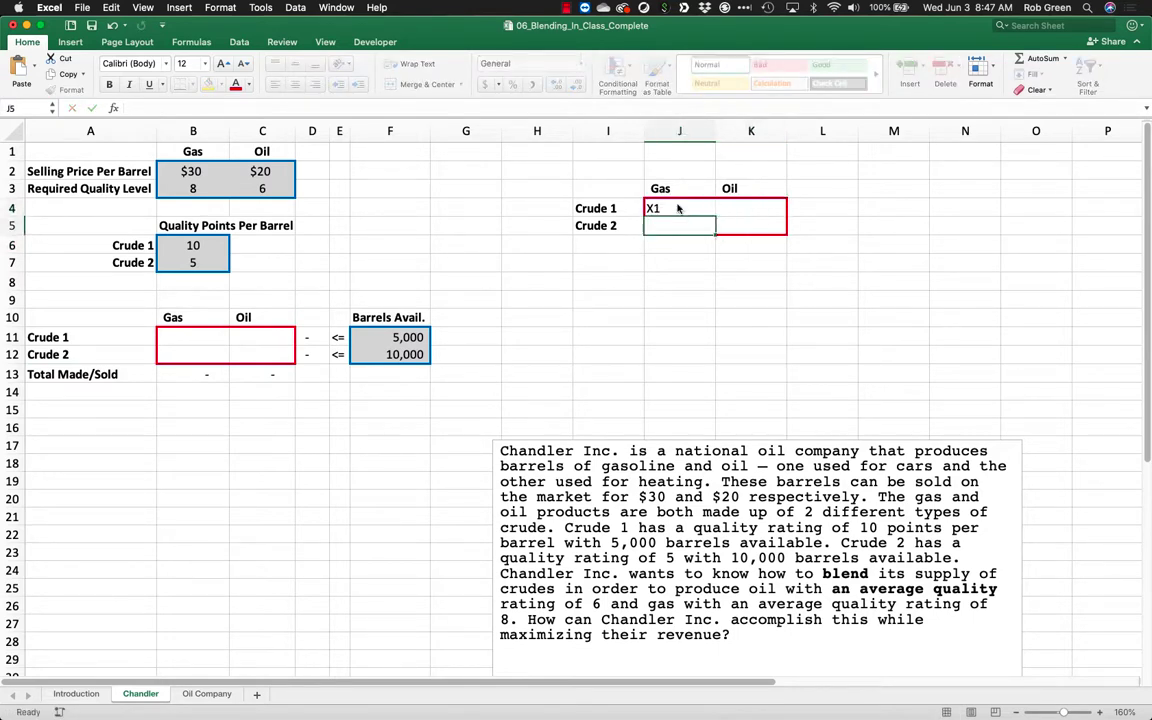
- Fill in the remaining variable names of the copied table: X2 in J5, X3 in K4 and X4 in K5
{"action": "key", "text": "Down"}
{"action": "type", "text": "X2"}
{"action": "key", "text": "Return"}
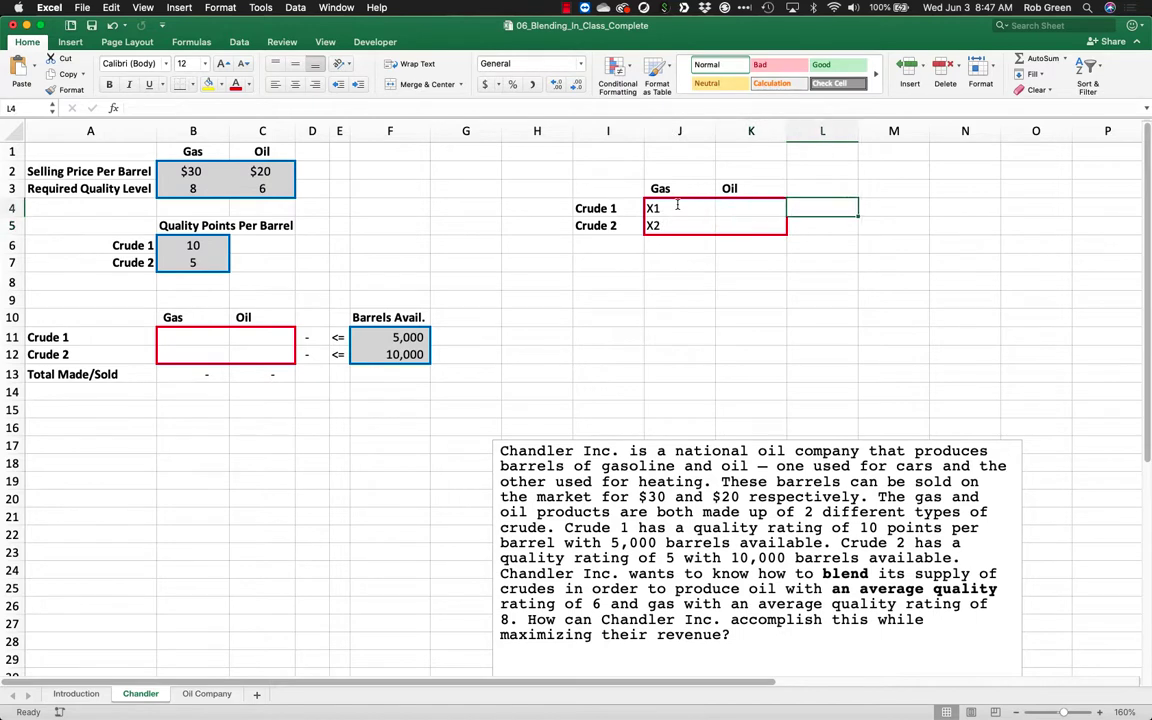
{"action": "key", "text": "Left"}
{"action": "type", "text": "X3"}
{"action": "key", "text": "Return"}
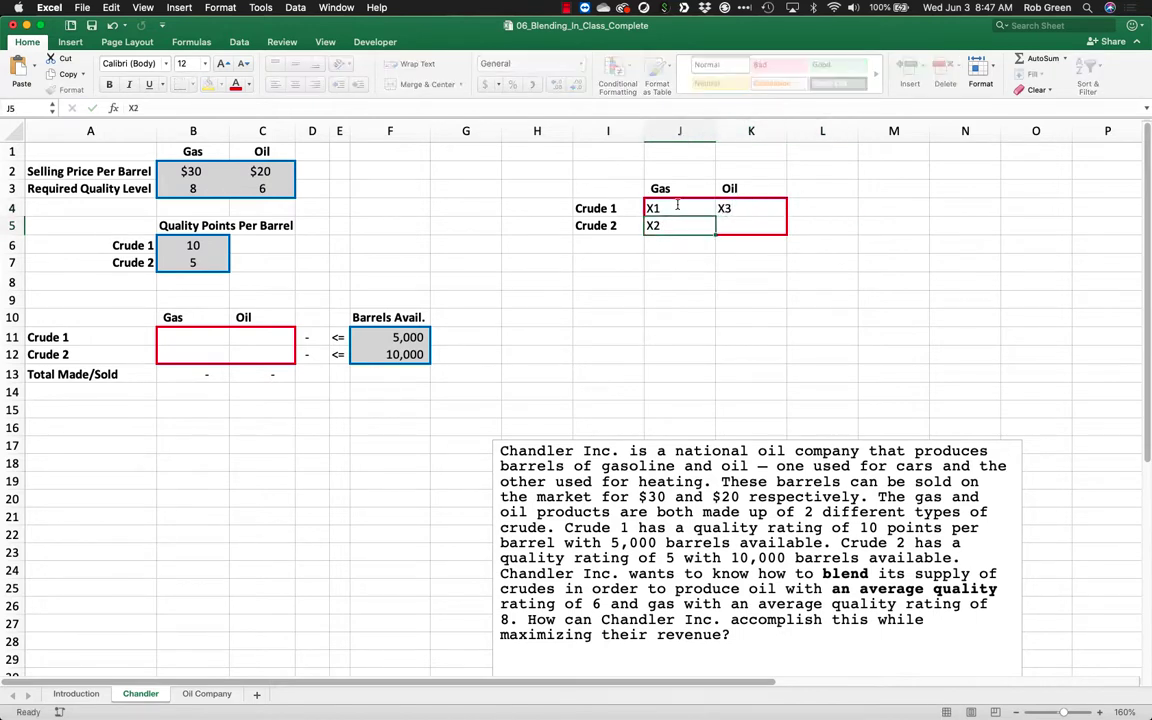
{"action": "type", "text": "X4"}
{"action": "key", "text": "Return"}
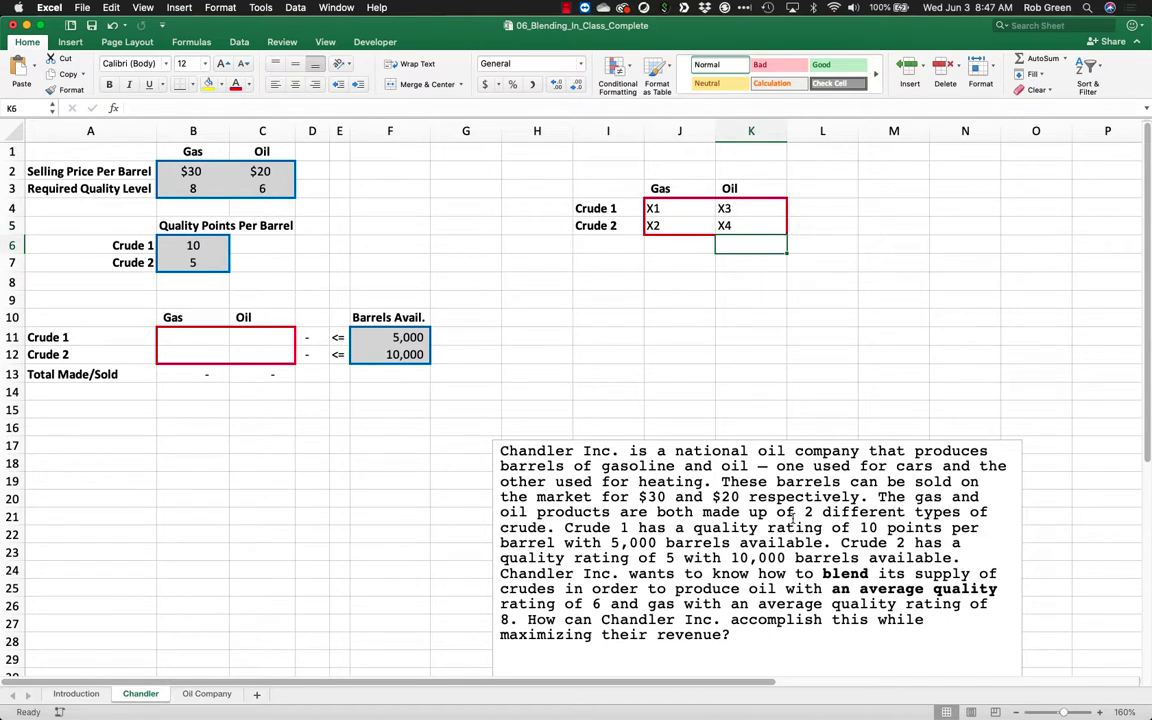
- Enter the label Avg. Qual. in I7, below the table of variable names
{"action": "left_click", "coordinate": [898, 542]}
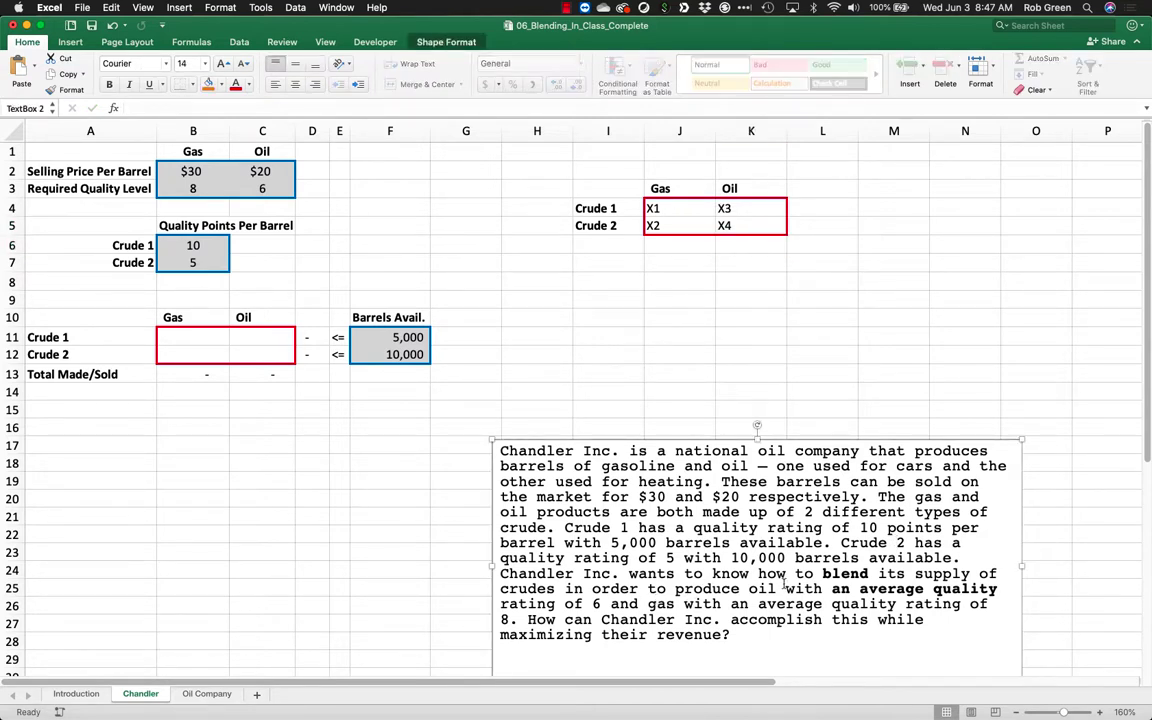
{"action": "left_click_drag", "start_coordinate": [831, 589], "coordinate": [593, 604]}
{"action": "left_click", "coordinate": [608, 263]}
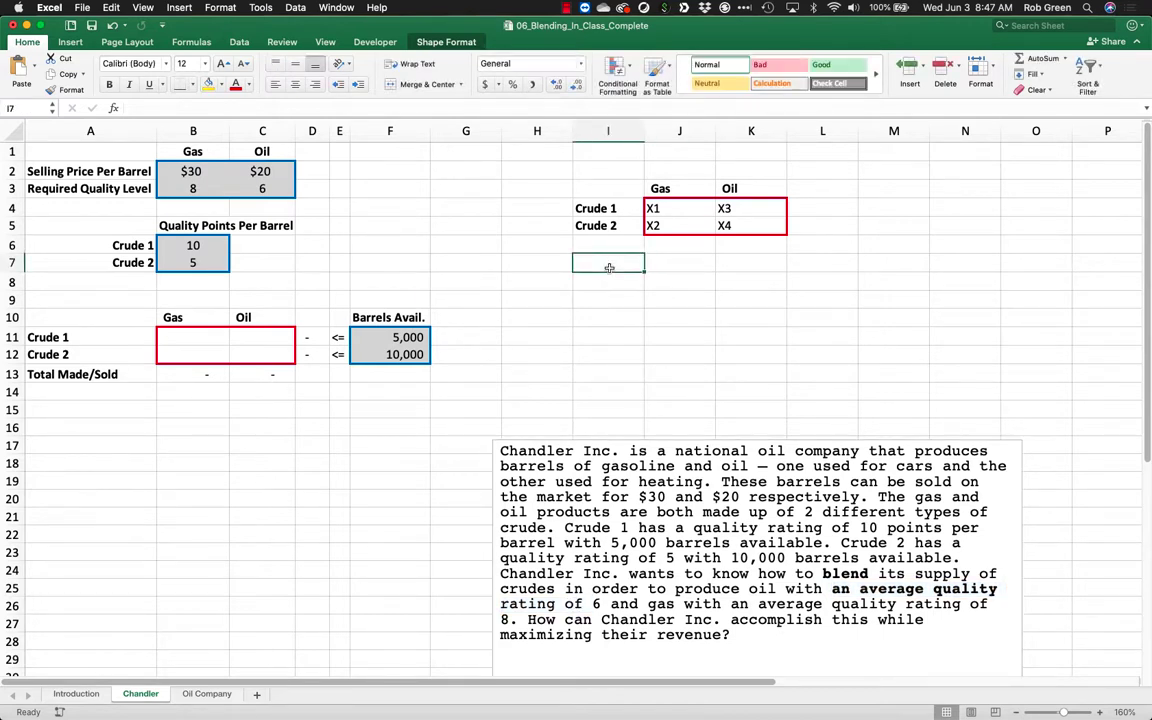
{"action": "type", "text": "Avg. Qual."}
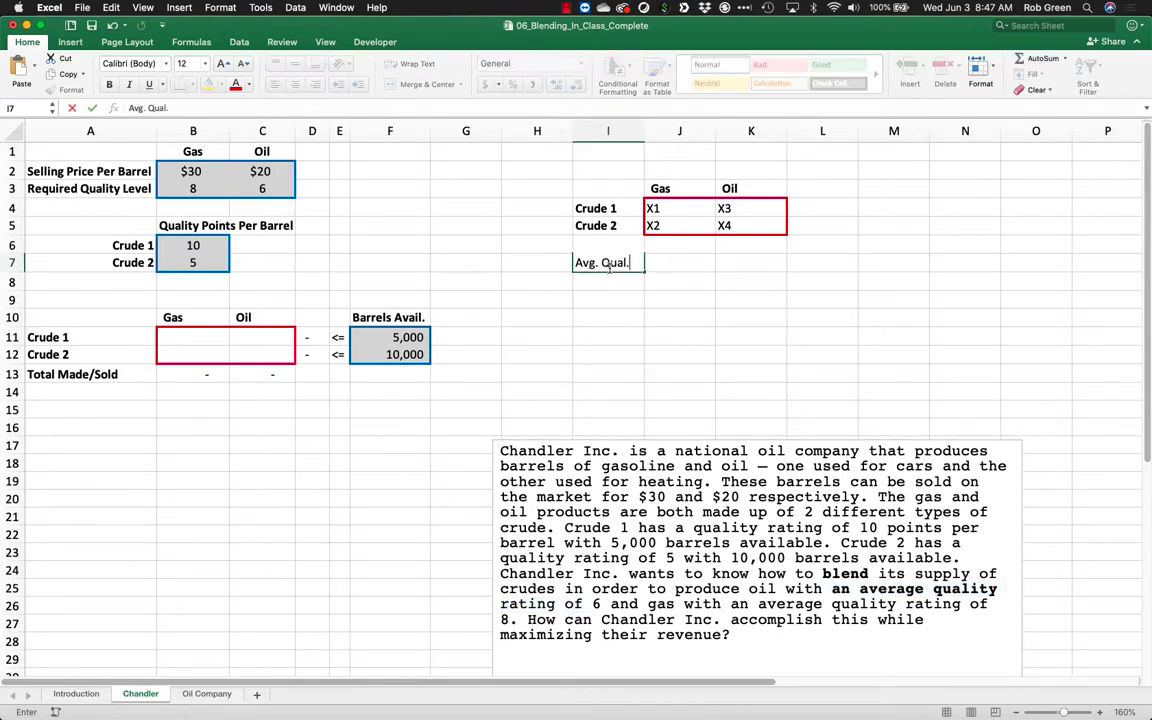
{"action": "key", "text": "Return"}
{"action": "key", "text": "Up"}
{"action": "key", "text": "Right"}
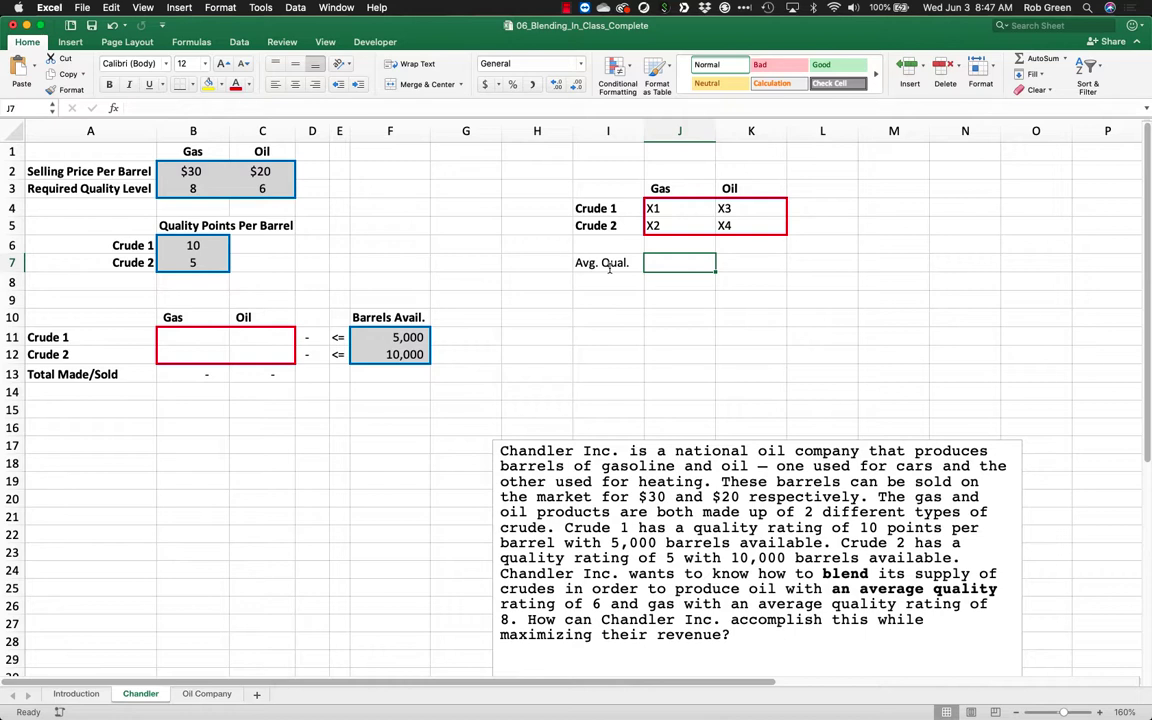
{"action": "type", "text": "="}
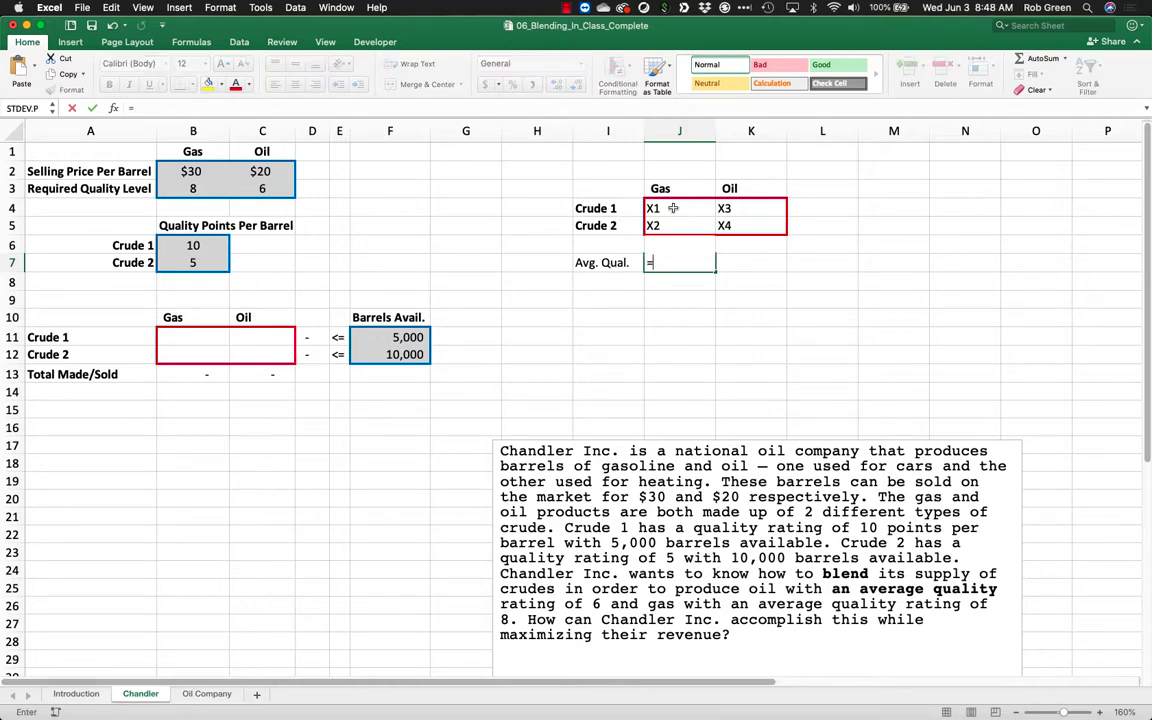
{"action": "left_click", "coordinate": [673, 208]}
{"action": "type", "text": "*"}
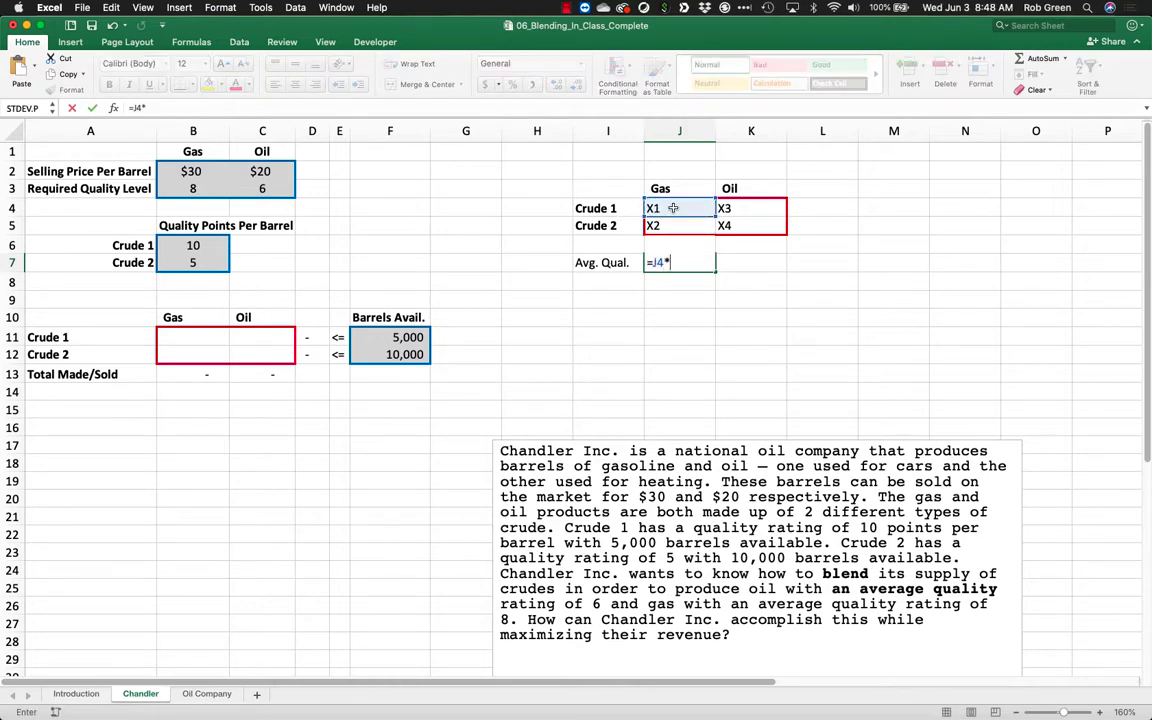
{"action": "left_click", "coordinate": [205, 240]}
{"action": "key", "text": "Escape"}
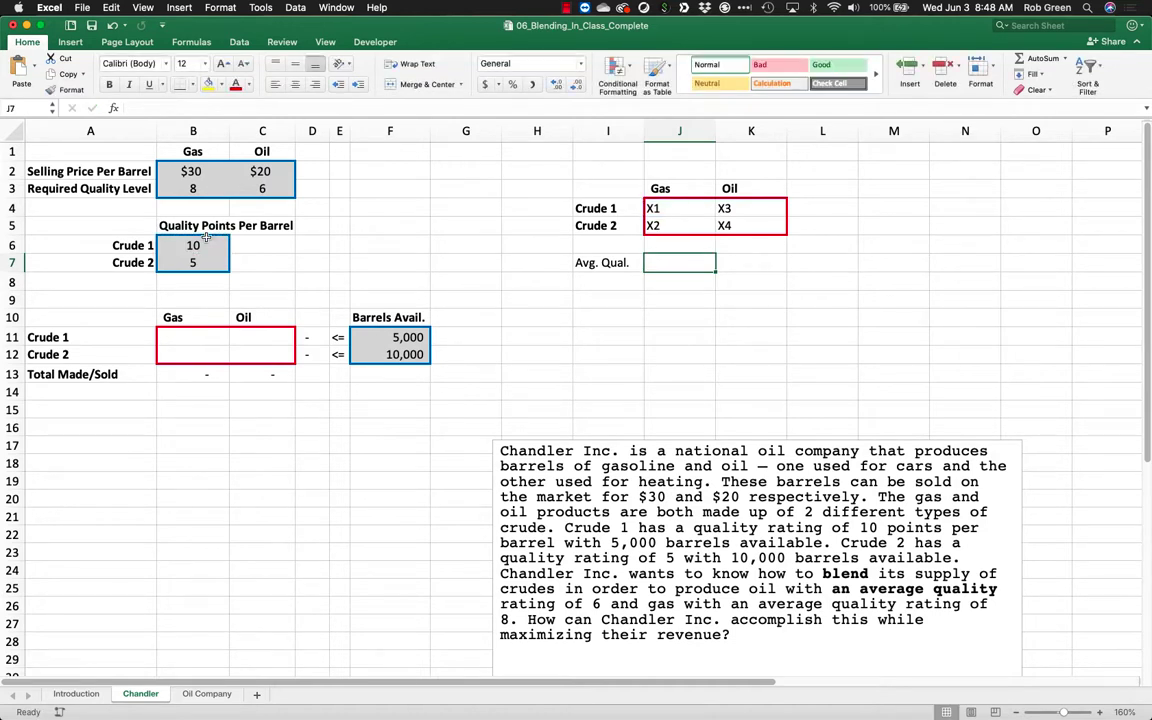
- Enter the gas average quality expression 10X1 + 5X2/(X1+X2) as text in J7
{"action": "type", "text": "X1"}
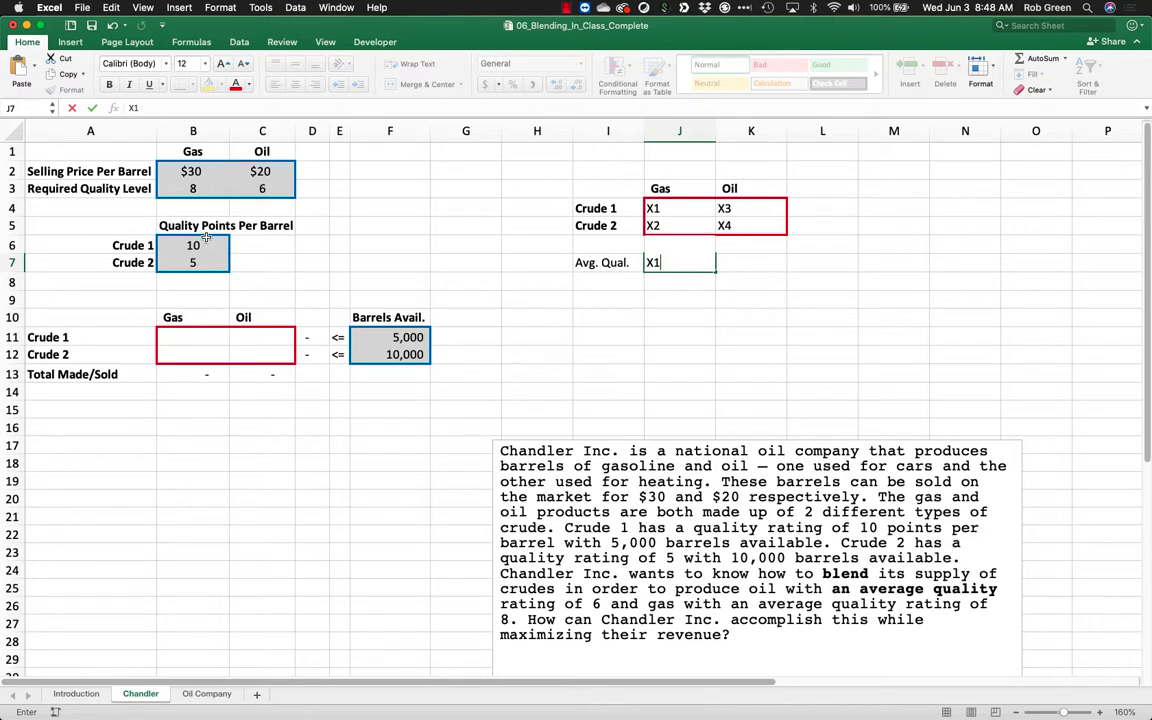
{"action": "key", "text": "Left"}
{"action": "key", "text": "Right"}
{"action": "key", "text": "F2"}
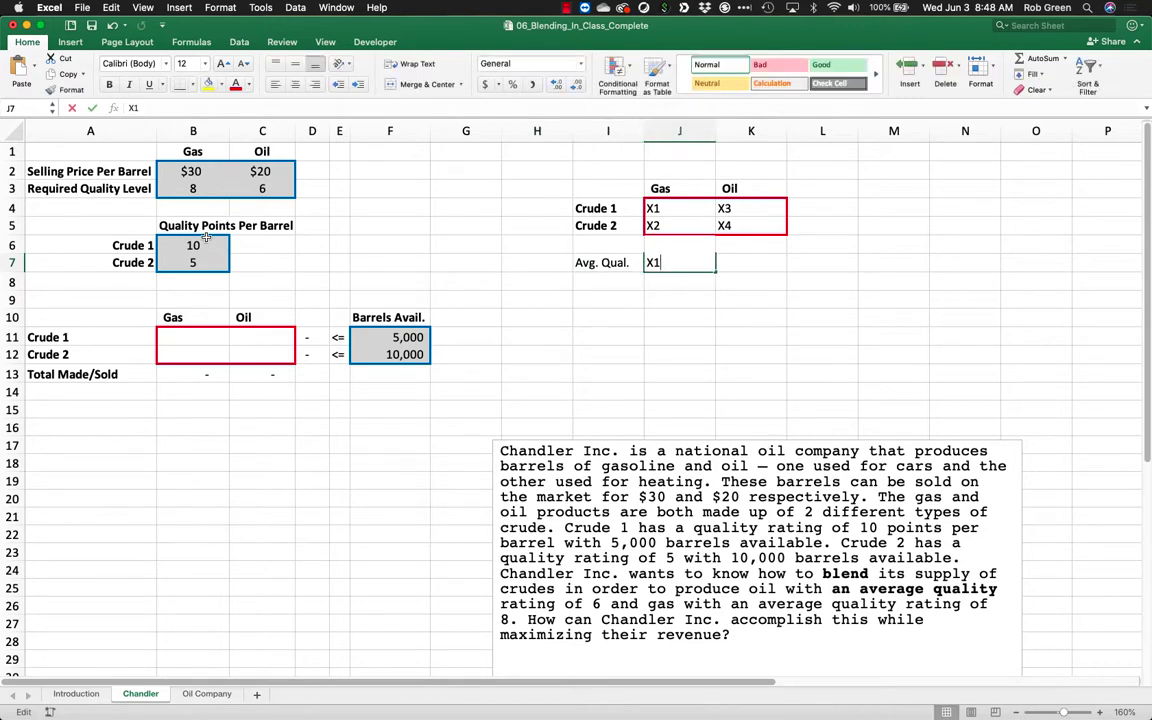
{"action": "key", "text": "Home"}
{"action": "type", "text": "10"}
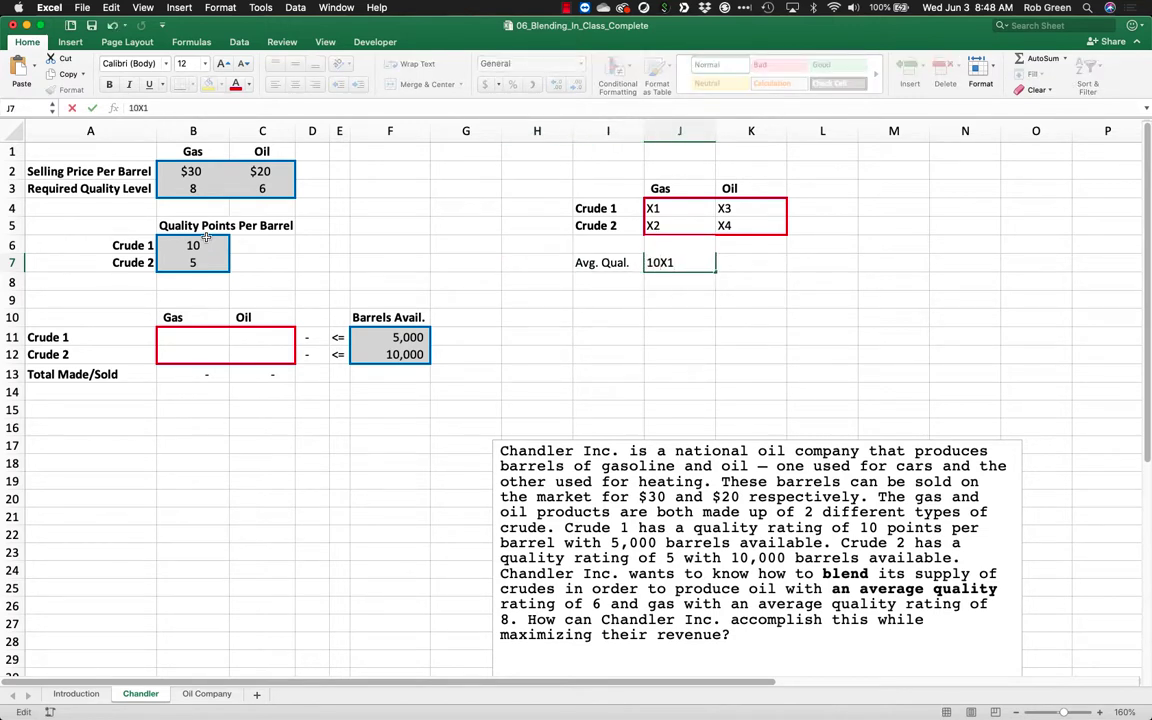
{"action": "key", "text": "End"}
{"action": "type", "text": "+ 5X2"}
{"action": "type", "text": "("}
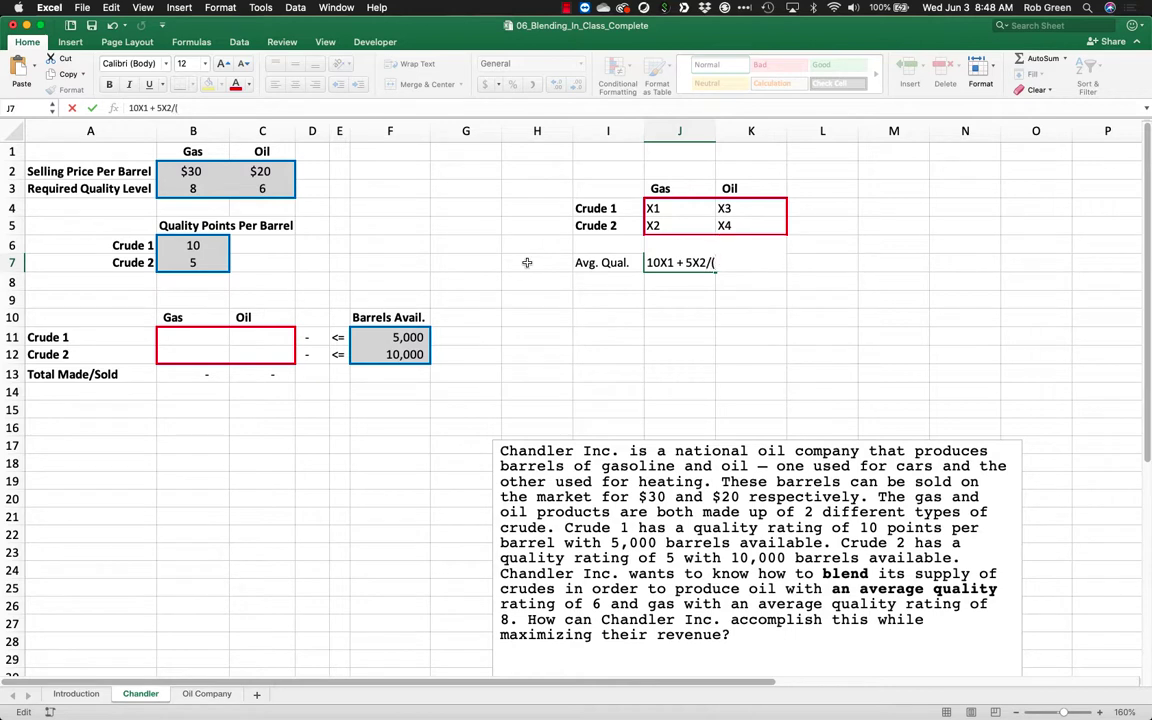
{"action": "type", "text": "X1+X2)"}
{"action": "key", "text": "Return"}
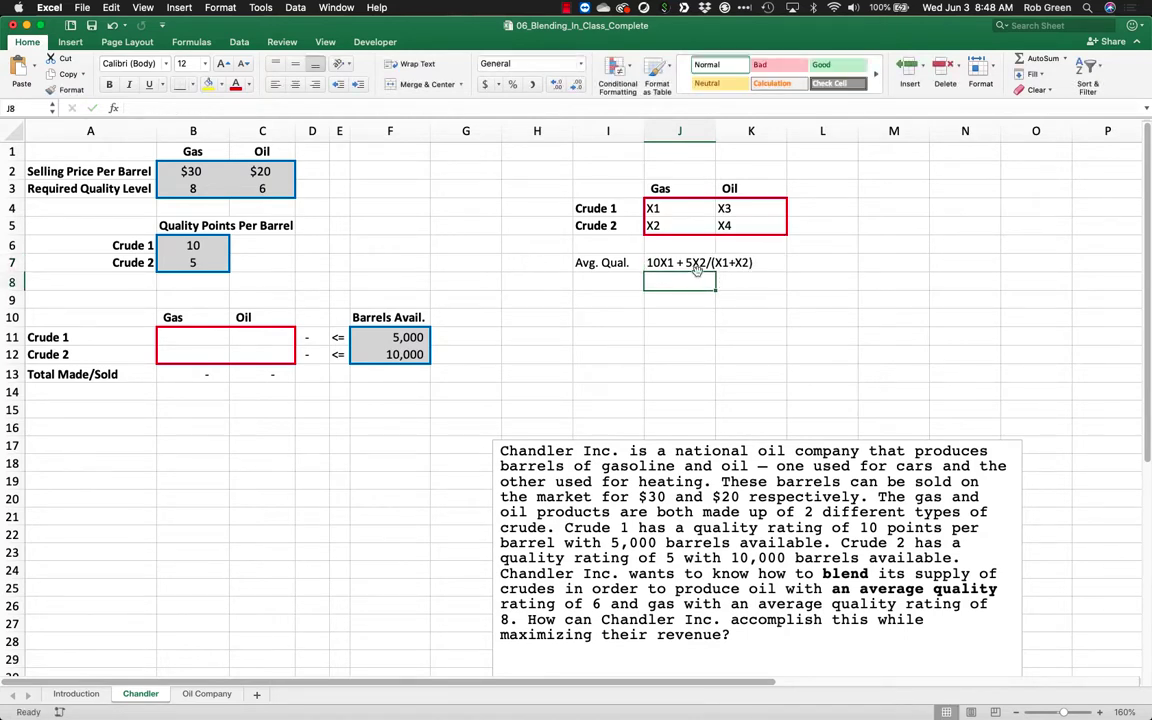
- Extend the label in I7 to Avg. Qual. Gas and widen column I to fit it
{"action": "left_click", "coordinate": [680, 266]}
{"action": "left_click", "coordinate": [726, 263]}
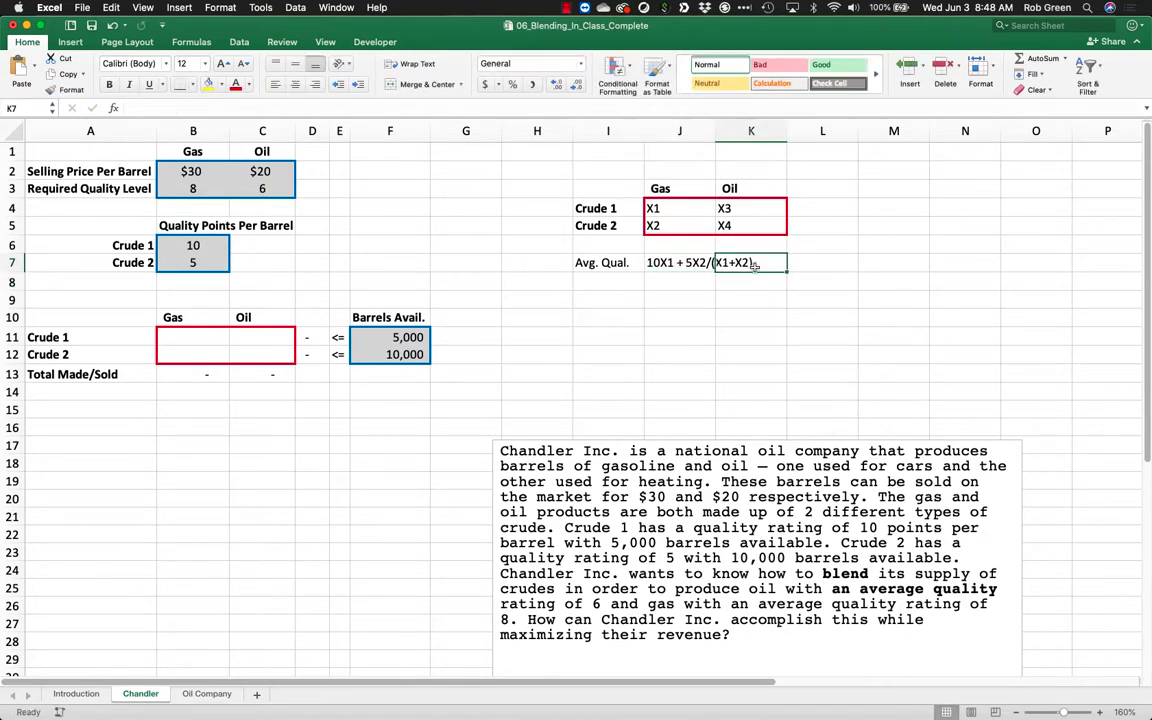
{"action": "left_click_drag", "start_coordinate": [617, 263], "coordinate": [697, 263]}
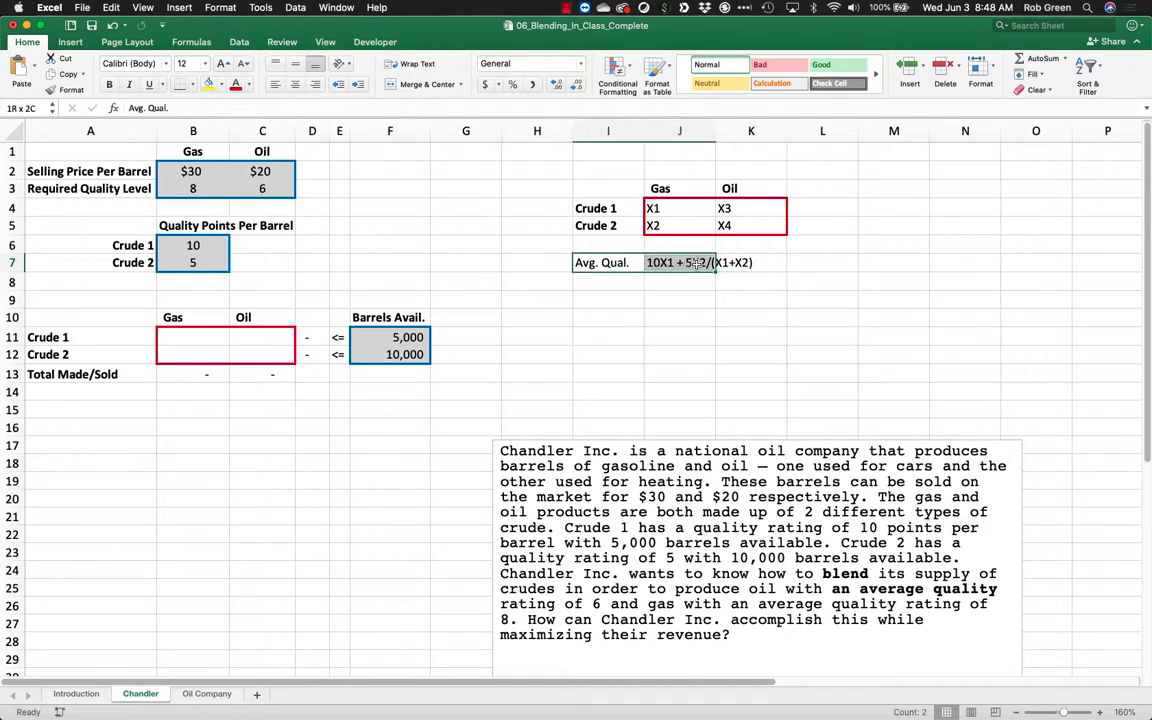
{"action": "left_click", "coordinate": [610, 263]}
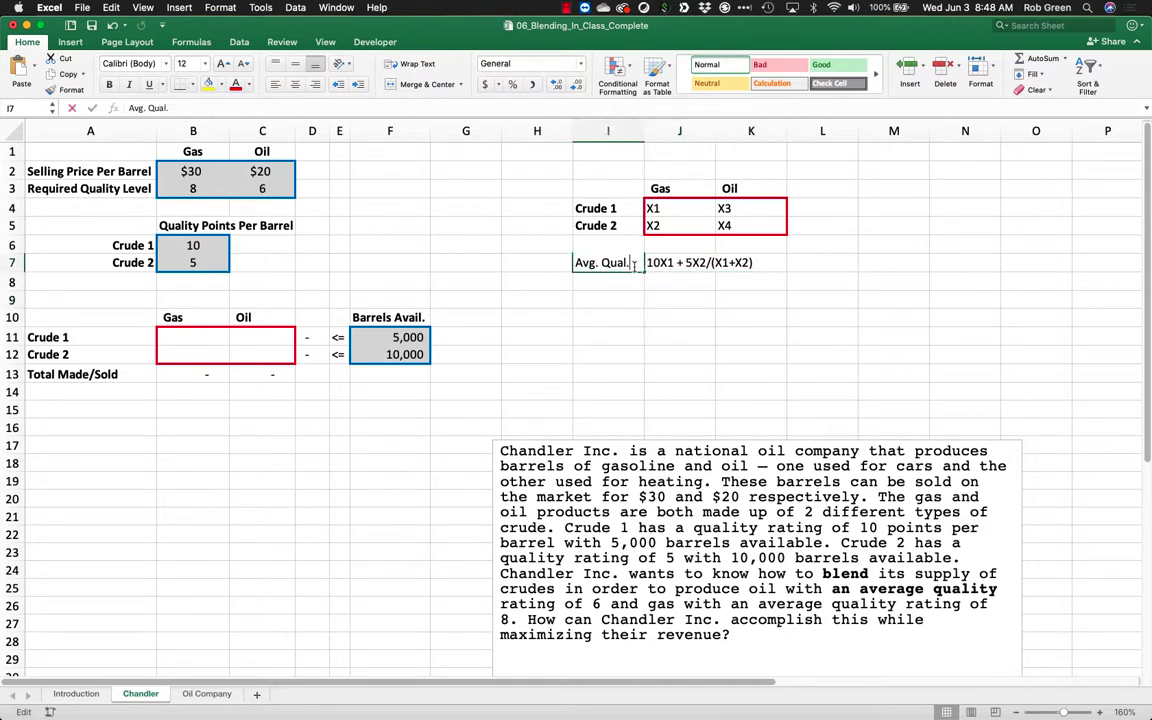
{"action": "double_click", "coordinate": [633, 265]}
{"action": "type", "text": "Gas"}
{"action": "key", "text": "Return"}
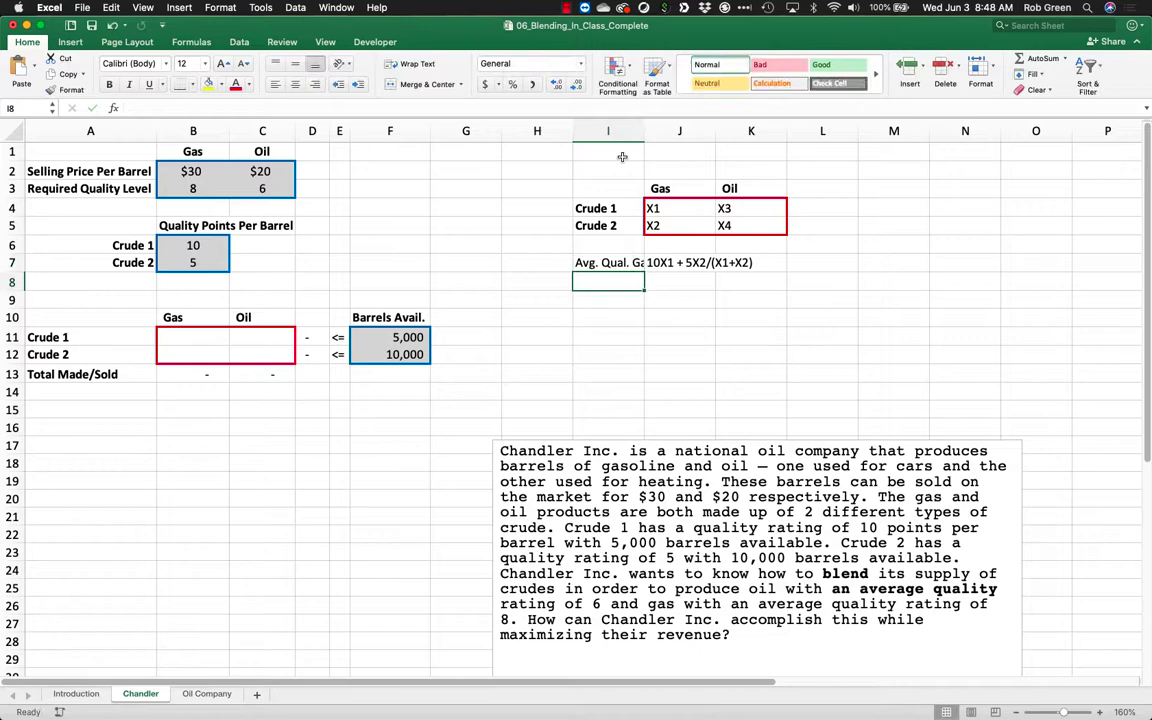
{"action": "left_click_drag", "start_coordinate": [643, 131], "coordinate": [659, 131]}
- Copy the gas quality label and expression I7:J7 to row 8 and change the copied label to Avg. Qual. Oil
{"action": "left_click_drag", "start_coordinate": [615, 263], "coordinate": [695, 263]}
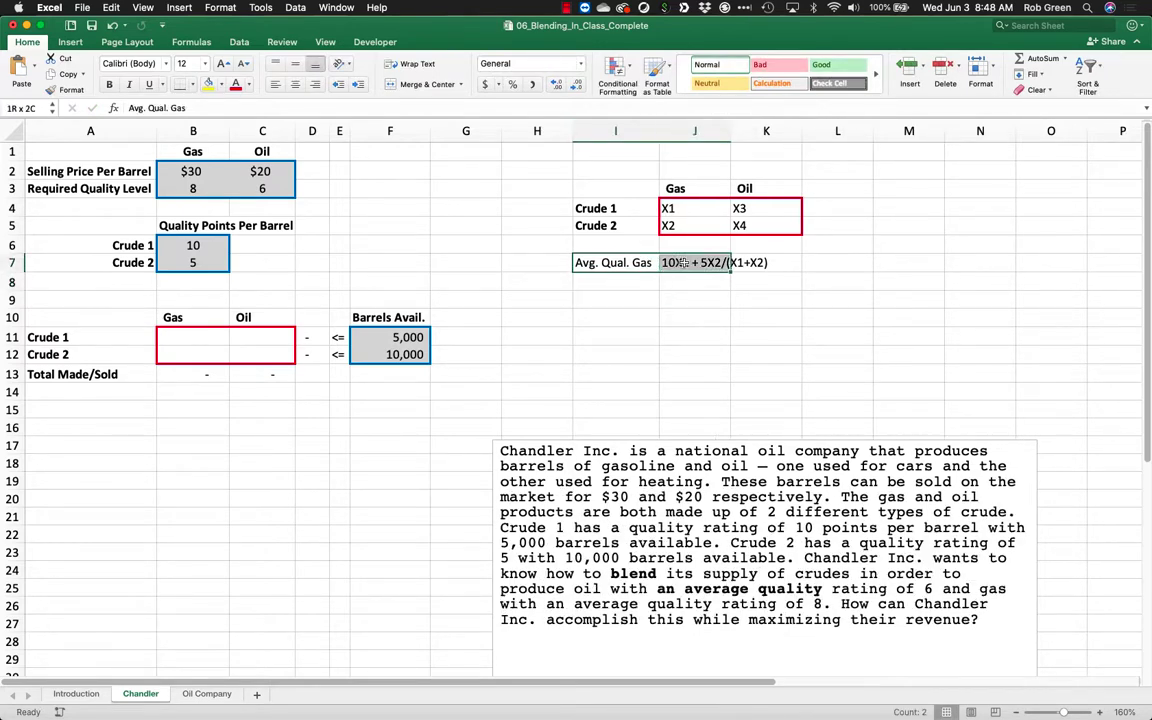
{"action": "key", "text": "super+c"}
{"action": "left_click", "coordinate": [624, 281]}
{"action": "key", "text": "super+v"}
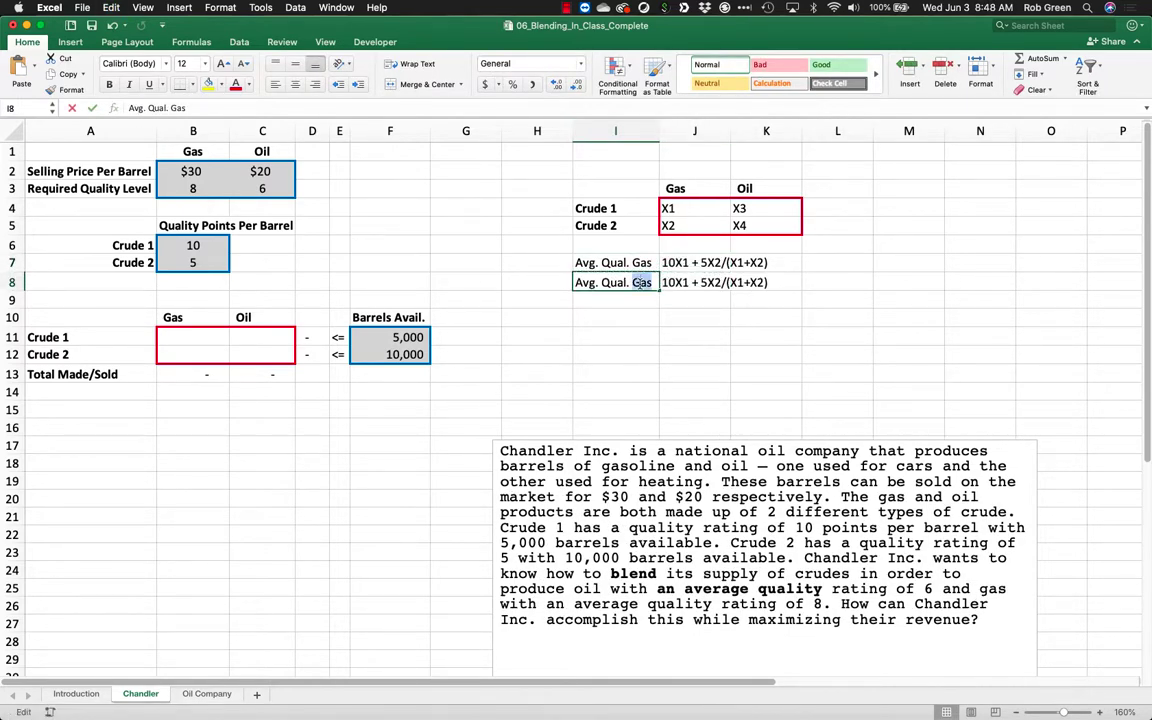
{"action": "double_click", "coordinate": [641, 283]}
{"action": "type", "text": "Oil"}
- Change the oil expression in J8 to 10X3 + 5X4/(X3+X4) and widen column J to fit it
{"action": "left_click", "coordinate": [676, 281]}
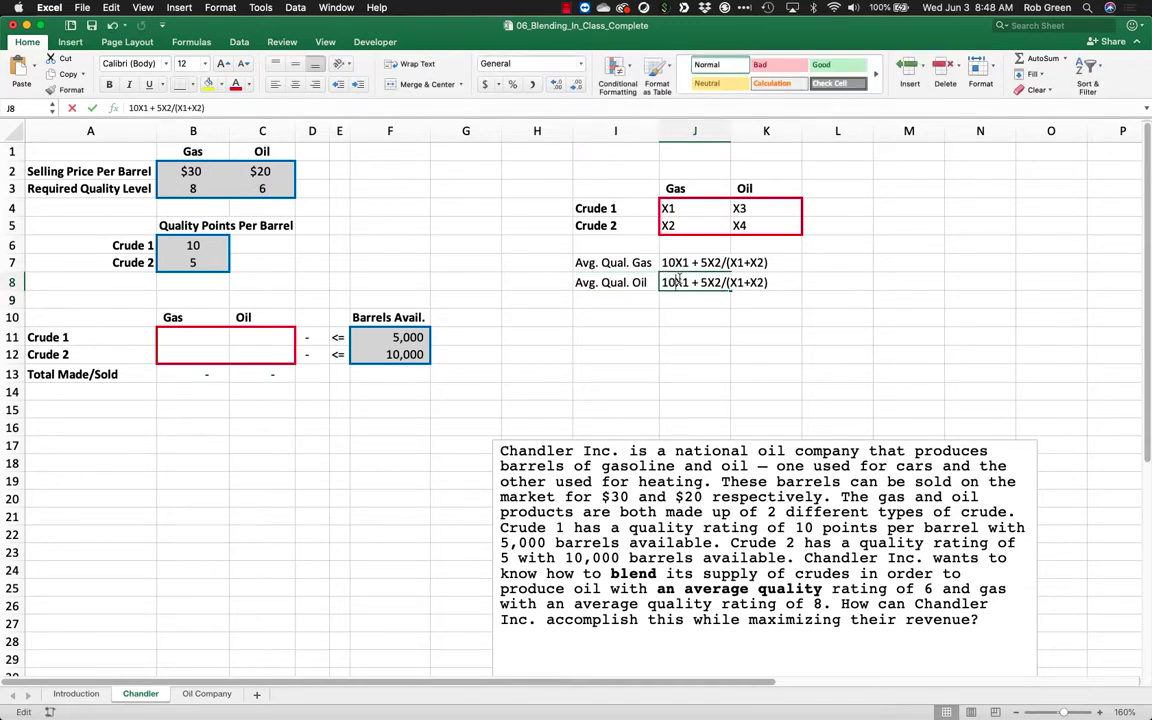
{"action": "double_click", "coordinate": [689, 285]}
{"action": "key", "text": "BackSpace"}
{"action": "type", "text": "3"}
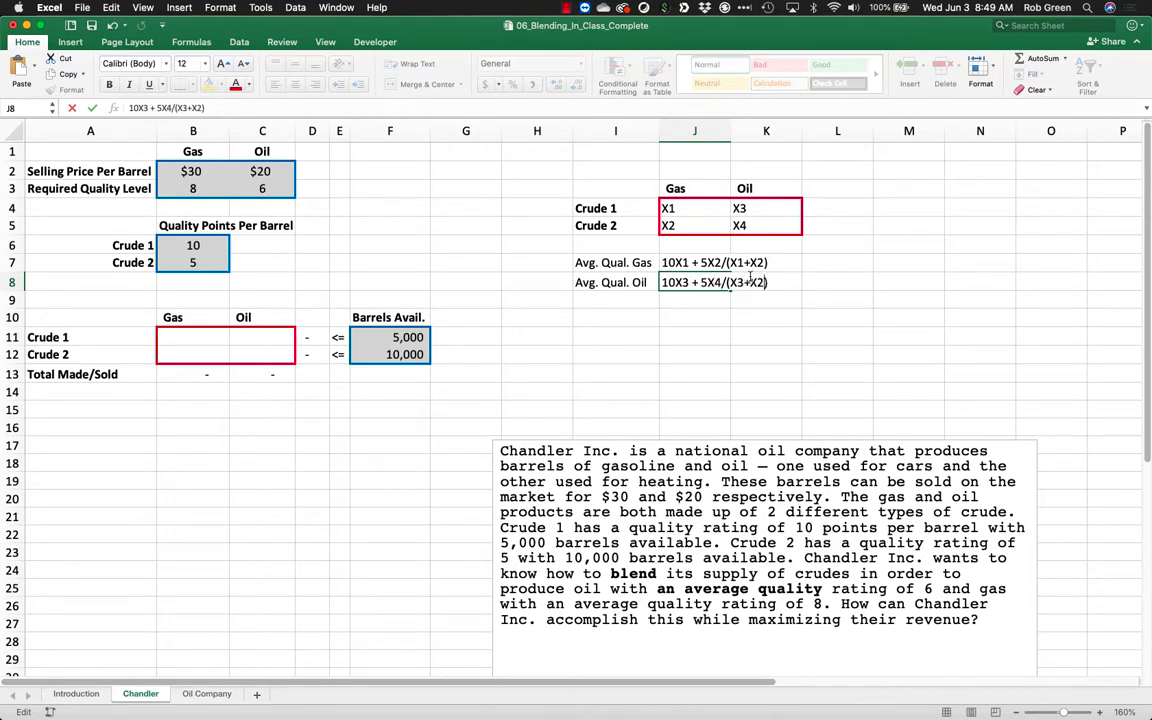
{"action": "key", "text": "BackSpace"}
{"action": "type", "text": "4"}
{"action": "key", "text": "Return"}
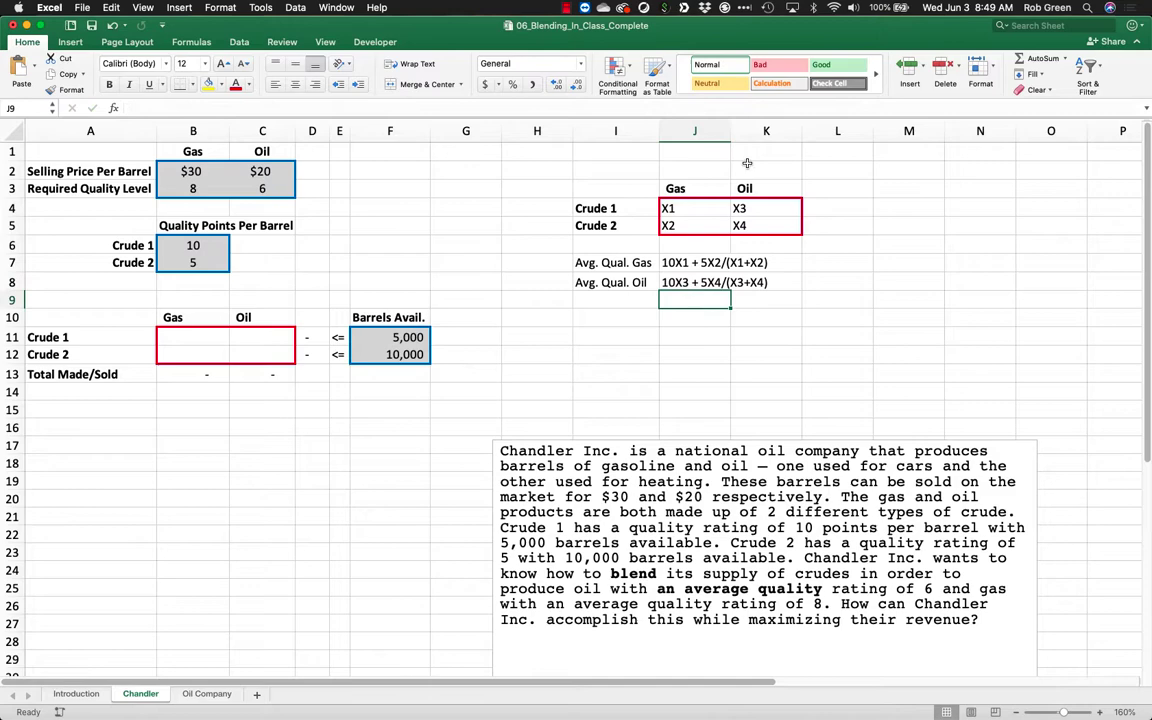
{"action": "left_click_drag", "start_coordinate": [731, 136], "coordinate": [774, 136]}
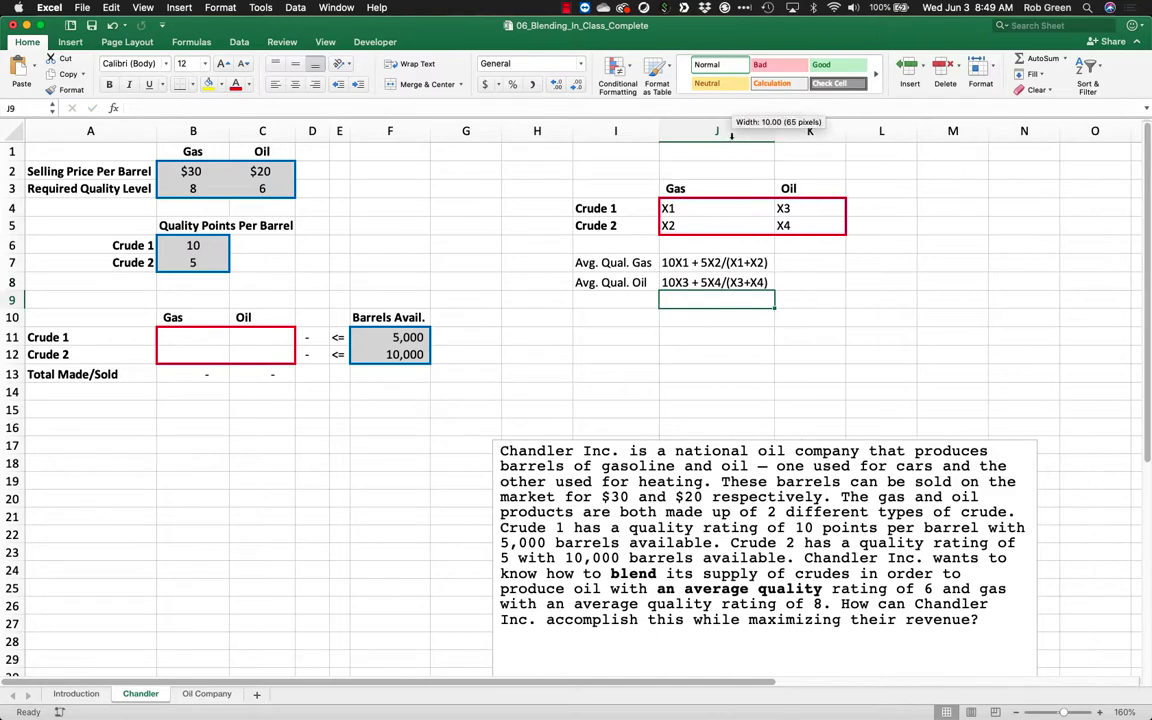
- Enter the >= sign in K7 and K8 beside both average quality expressions
{"action": "left_click", "coordinate": [796, 265]}
{"action": "type", "text": ">="}
{"action": "key", "text": "Return"}
{"action": "type", "text": ">="}
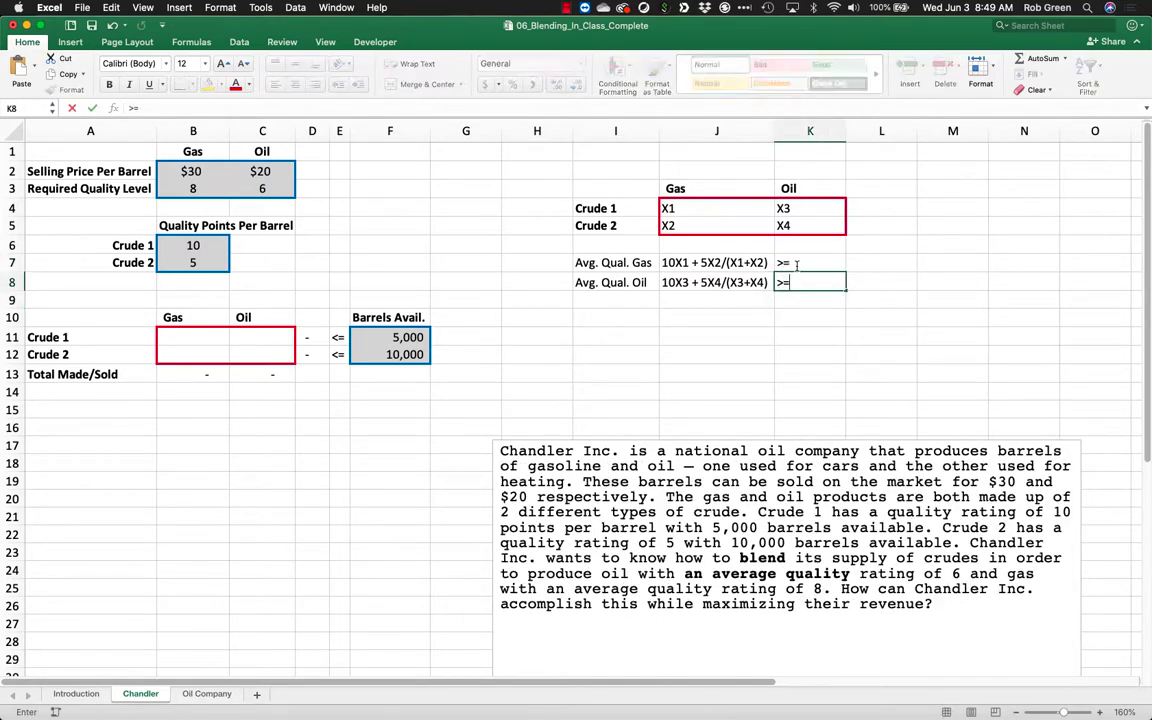
- Enter the required quality levels on the constraints' right-hand side: 8 in L7 for gas and 6 in L8 for oil
{"action": "key", "text": "Right"}
{"action": "key", "text": "Up"}
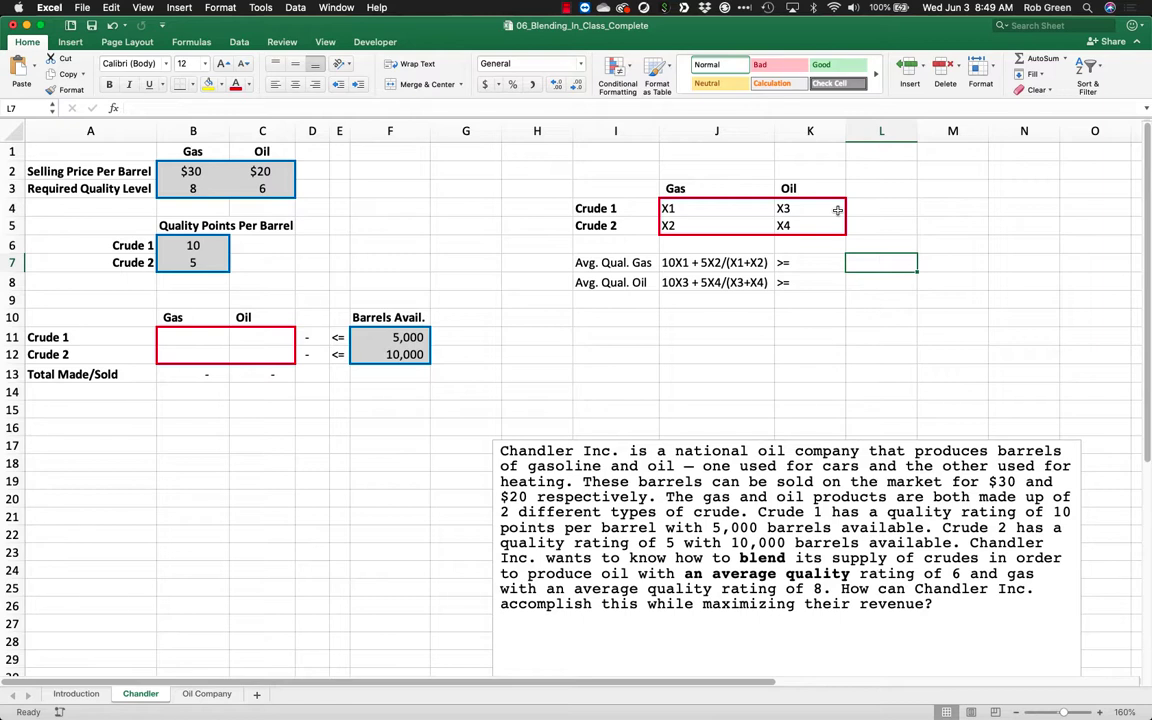
{"action": "key", "text": "Down"}
{"action": "type", "text": "6"}
{"action": "key", "text": "Up"}
{"action": "type", "text": "8"}
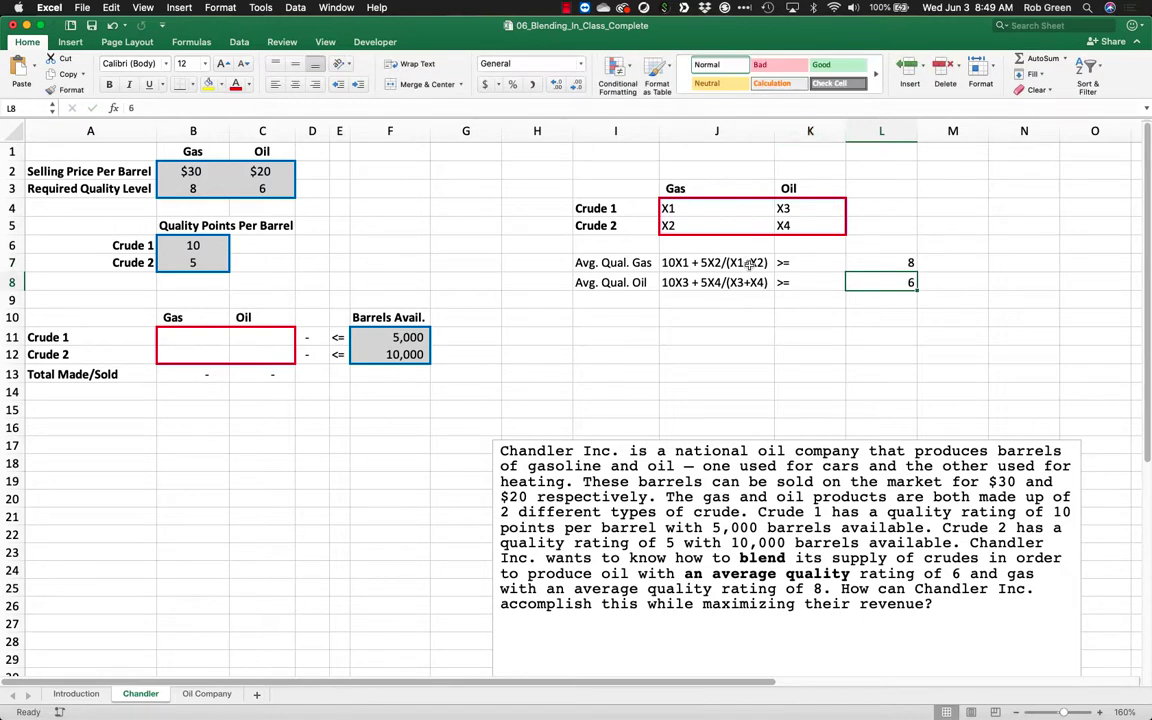
- Copy both average quality constraints I7:L8 to the block starting at I10
{"action": "left_click", "coordinate": [705, 262]}
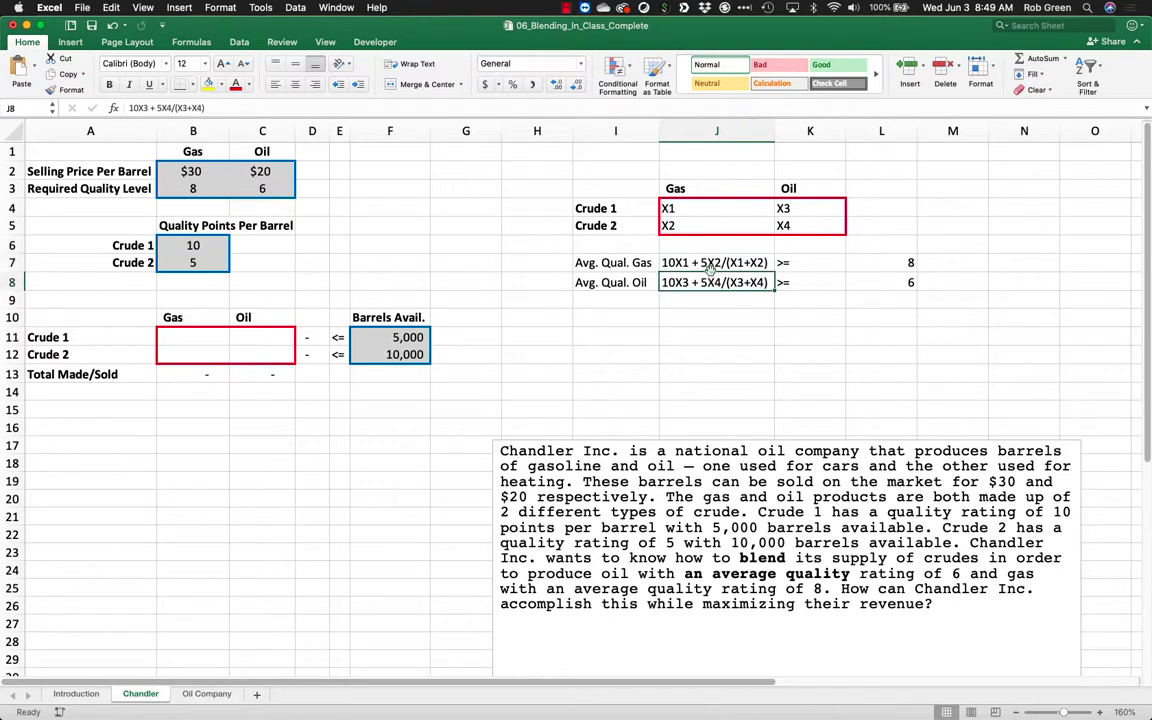
{"action": "left_click", "coordinate": [714, 283]}
{"action": "left_click_drag", "start_coordinate": [654, 263], "coordinate": [905, 283]}
{"action": "key", "text": "super+c"}
{"action": "left_click", "coordinate": [638, 313]}
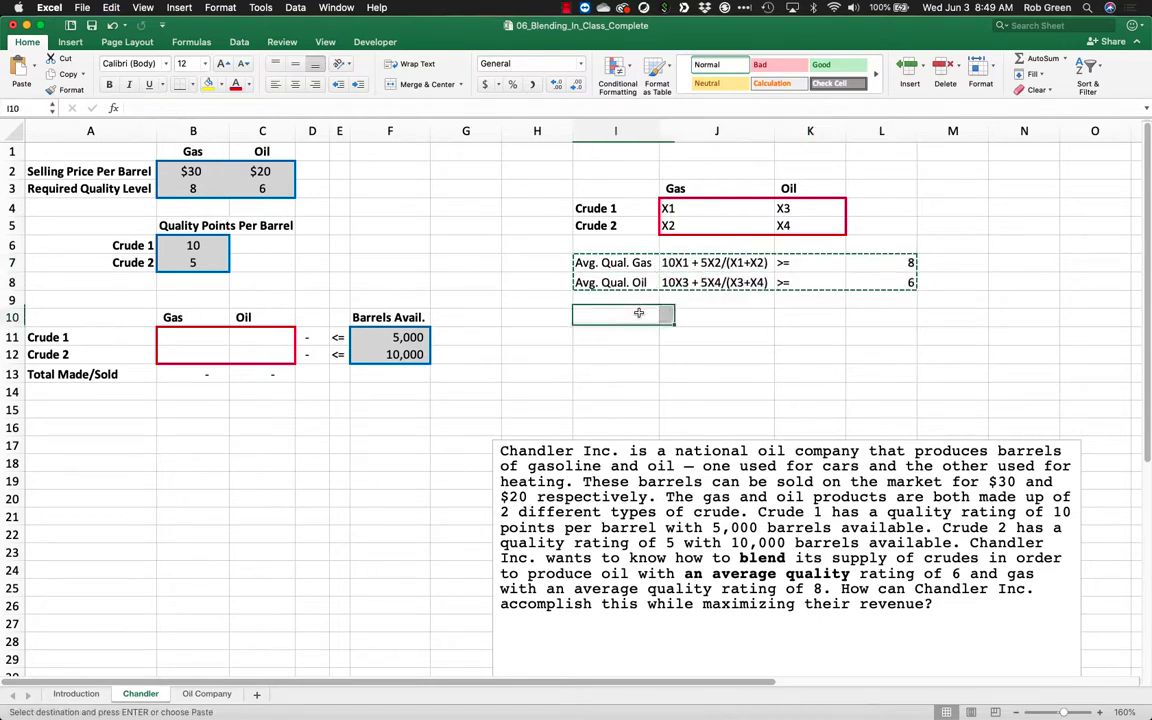
{"action": "key", "text": "super+v"}
- Change the right-hand sides of the copied constraints to 8(X1+X2) in L10 and 6(X3+X4) in L11
{"action": "double_click", "coordinate": [910, 317]}
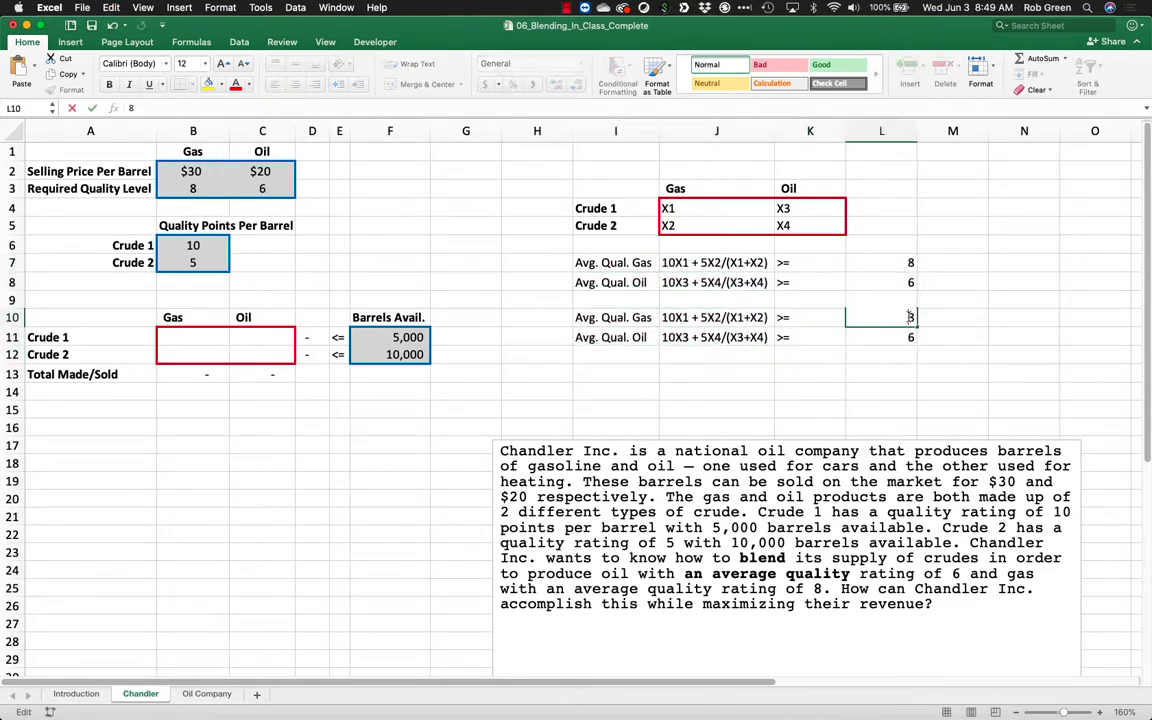
{"action": "type", "text": "(X"}
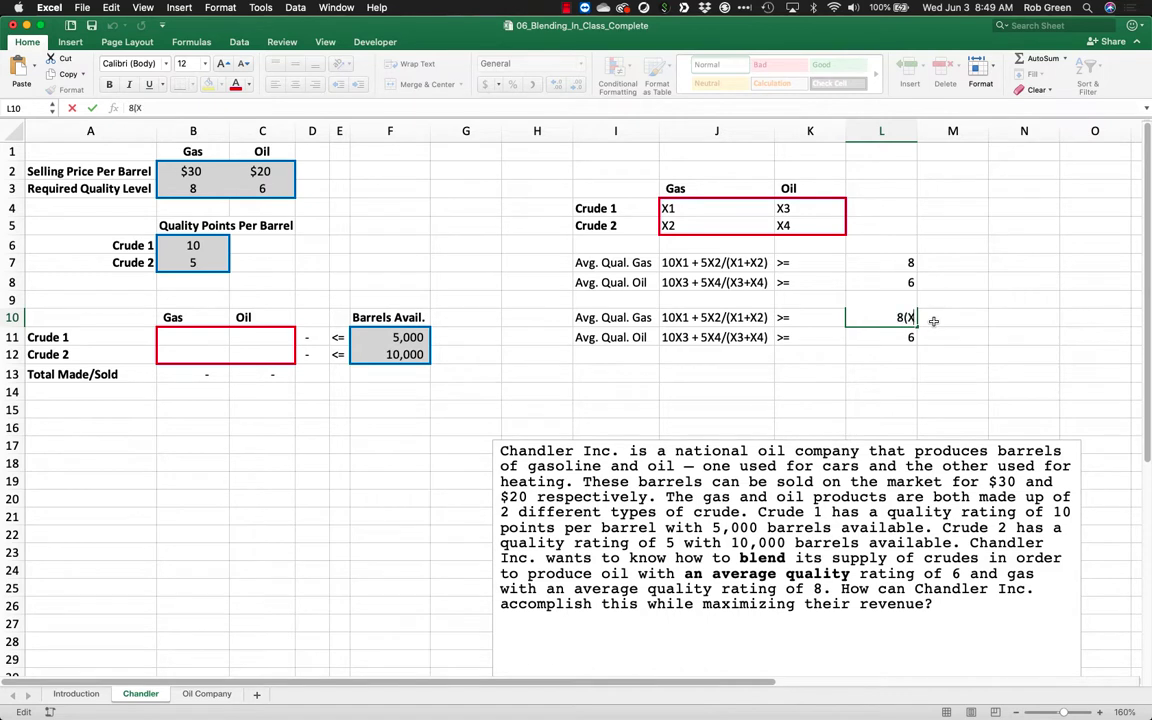
{"action": "type", "text": "1+X2)"}
{"action": "left_click", "coordinate": [890, 332]}
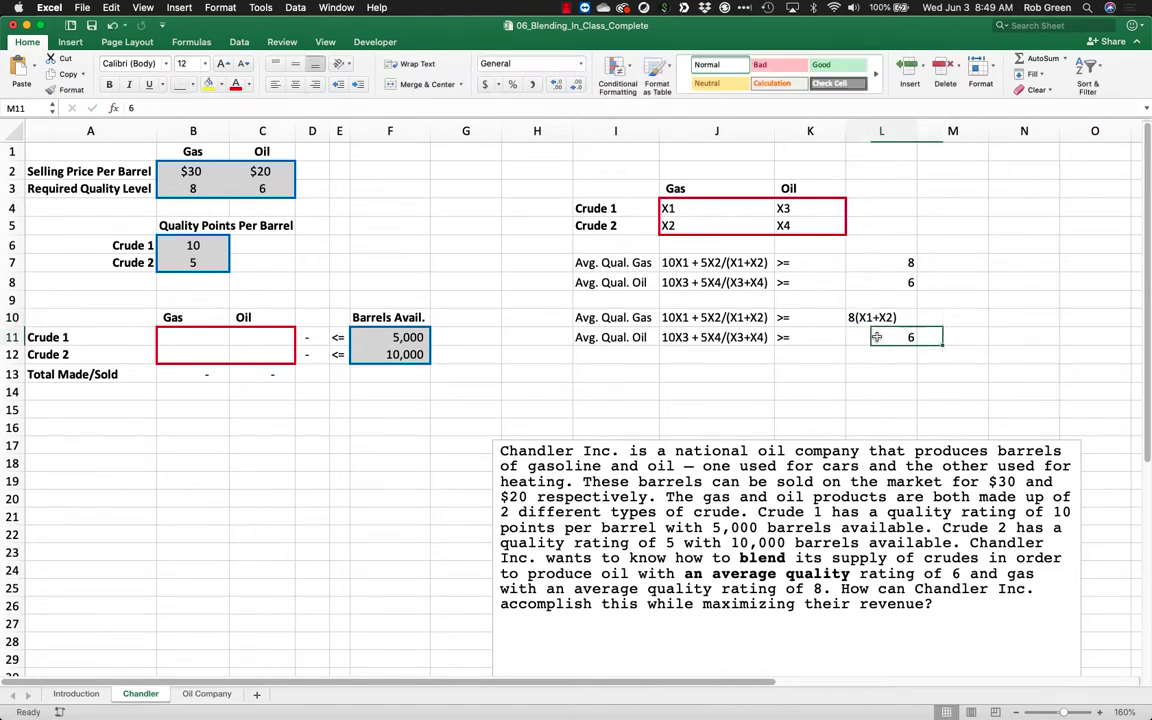
{"action": "type", "text": "(X"}
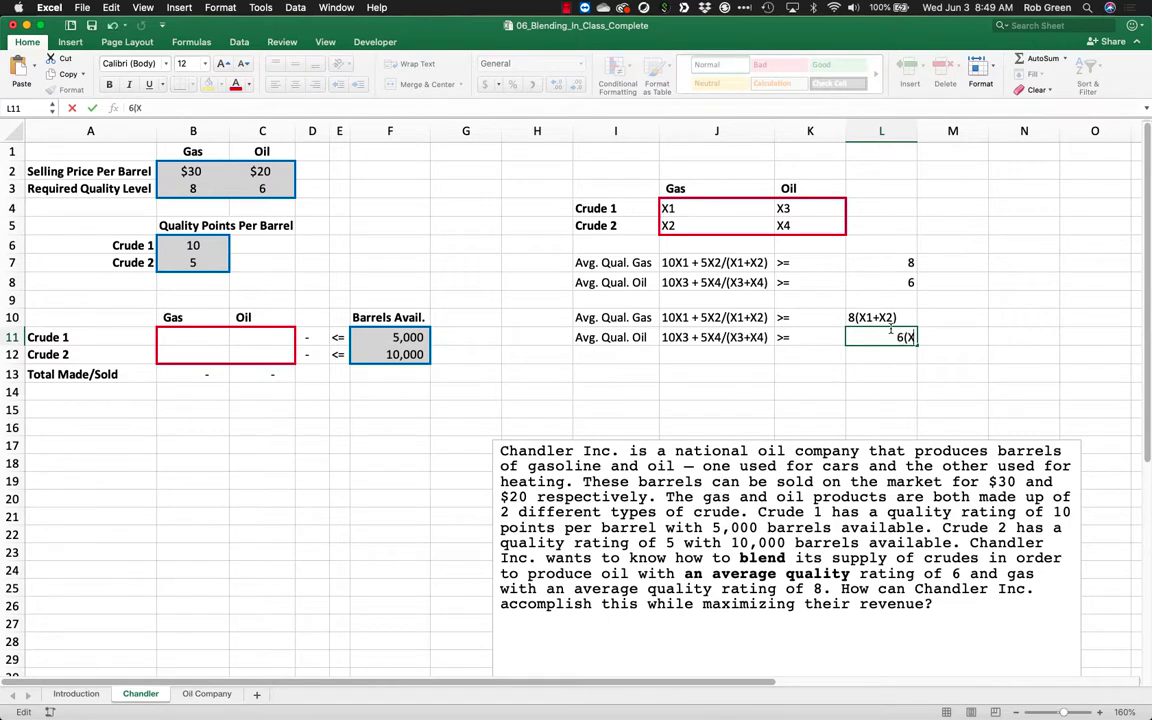
{"action": "type", "text": "3+X4)"}
- Remove the denominators from the copied expressions, leaving 10X1 + 5X2 in J10 and 10X3 + 5X4 in J11
{"action": "left_click", "coordinate": [765, 316]}
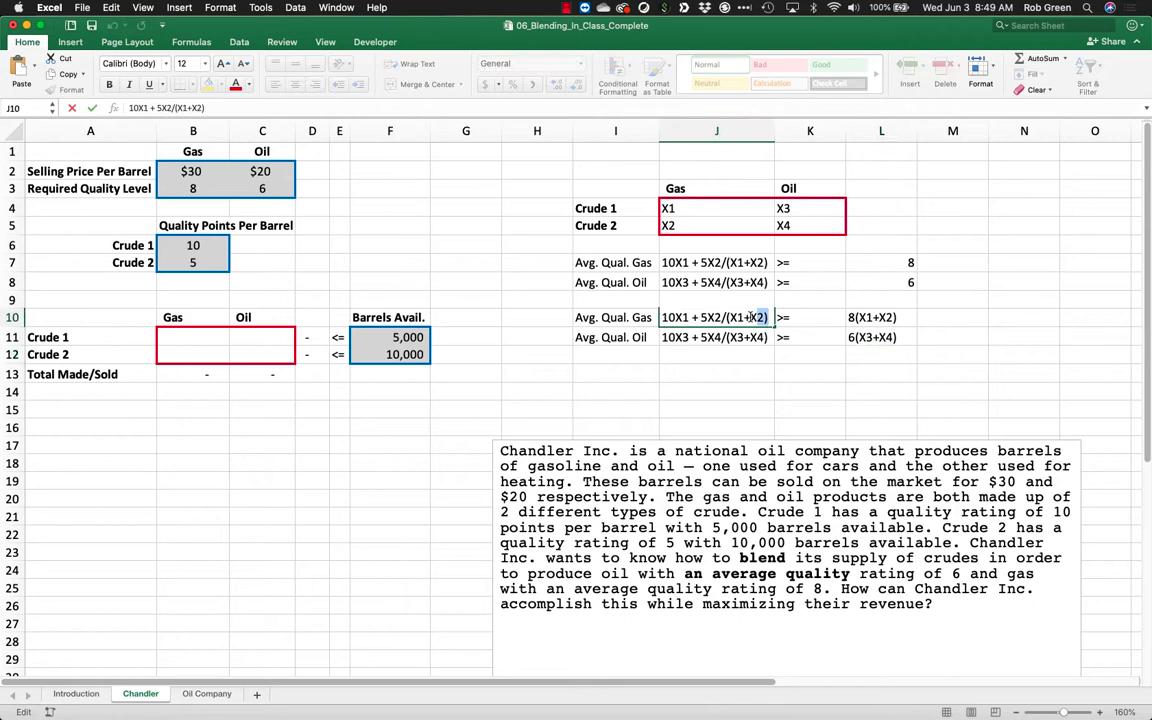
{"action": "left_click_drag", "start_coordinate": [765, 316], "coordinate": [851, 337]}
{"action": "key", "text": "BackSpace"}
{"action": "left_click", "coordinate": [765, 337]}
{"action": "key", "text": "BackSpace"}
{"action": "key", "text": "Return"}
{"action": "left_click", "coordinate": [860, 353]}
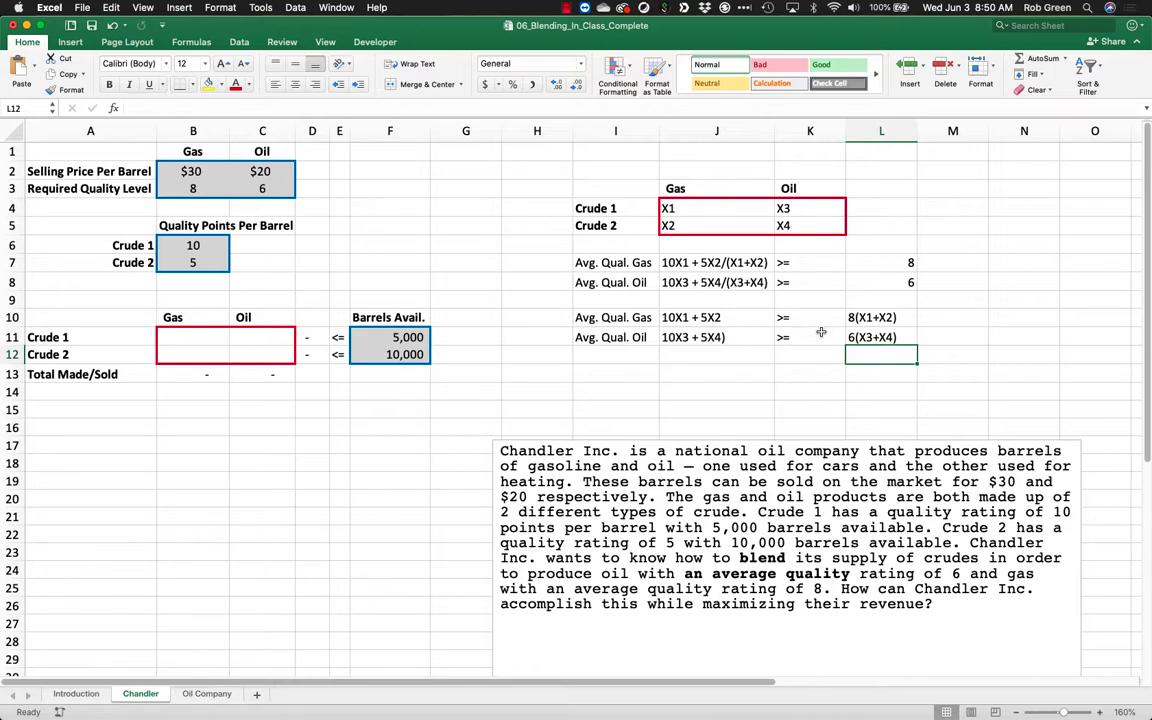
{"action": "double_click", "coordinate": [745, 337]}
{"action": "key", "text": "BackSpace"}
{"action": "key", "text": "Return"}
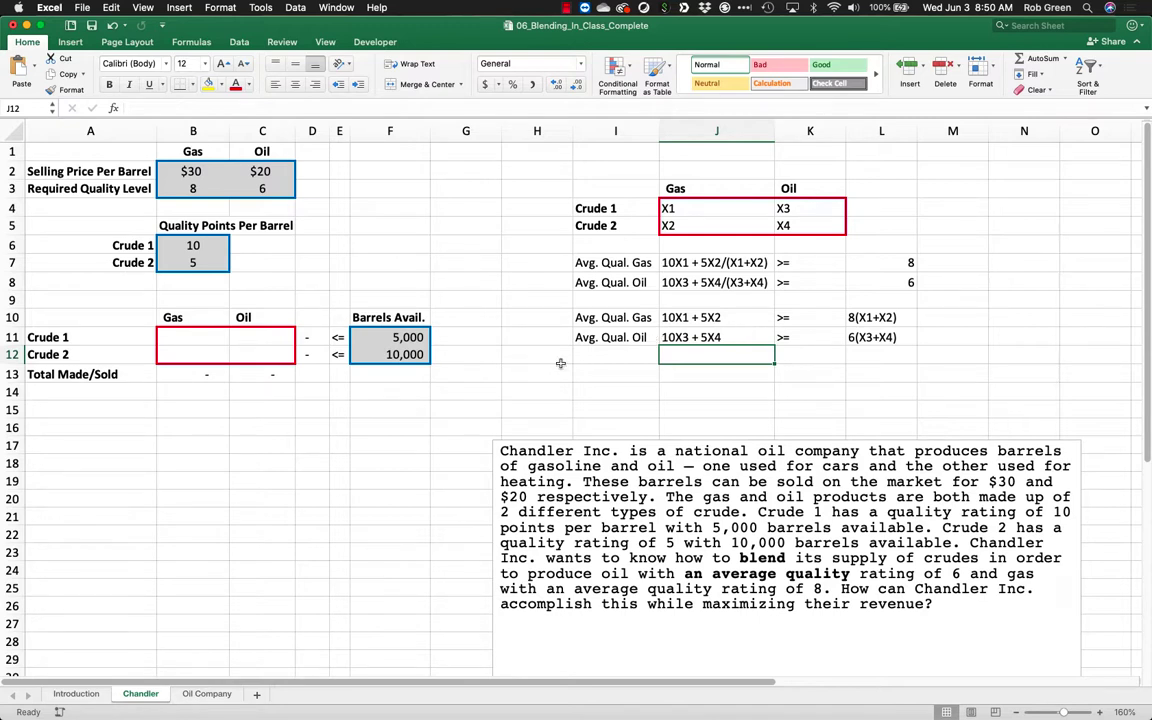
- Label A15 "Quality Points Obtained" and A17 "Quality Points Required", and widen column A to fit the labels
{"action": "left_click", "coordinate": [133, 408]}
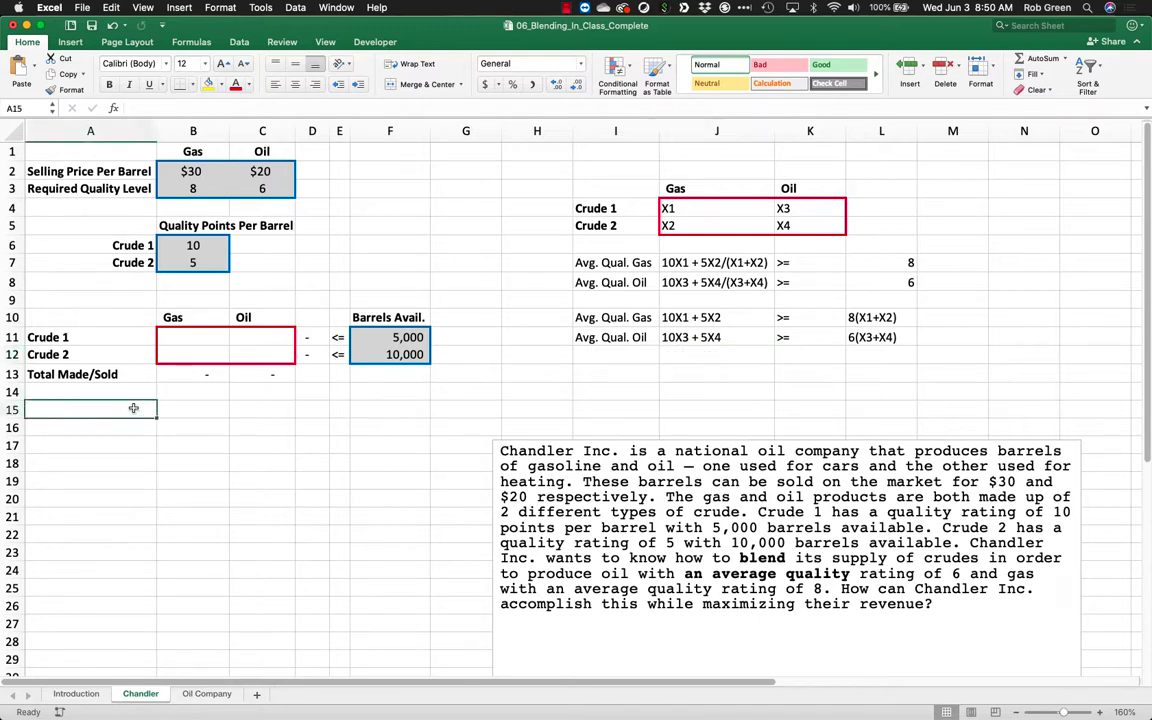
{"action": "type", "text": "Quality Poin"}
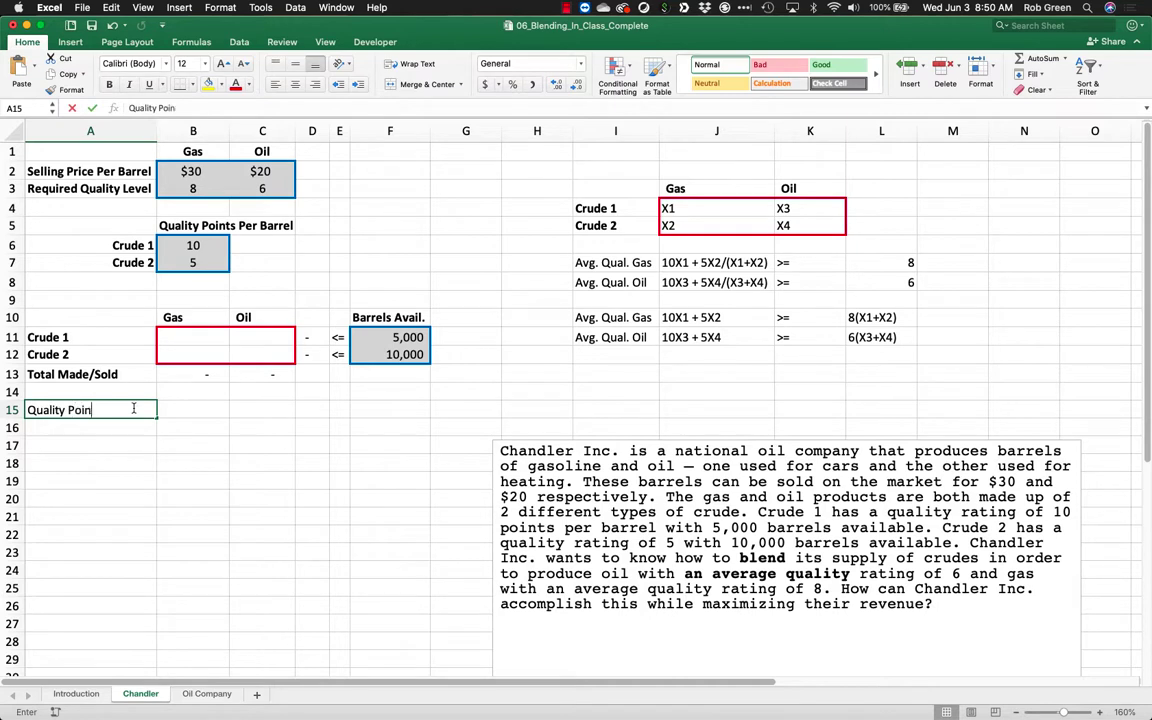
{"action": "type", "text": "ts Obtained"}
{"action": "key", "text": "Return"}
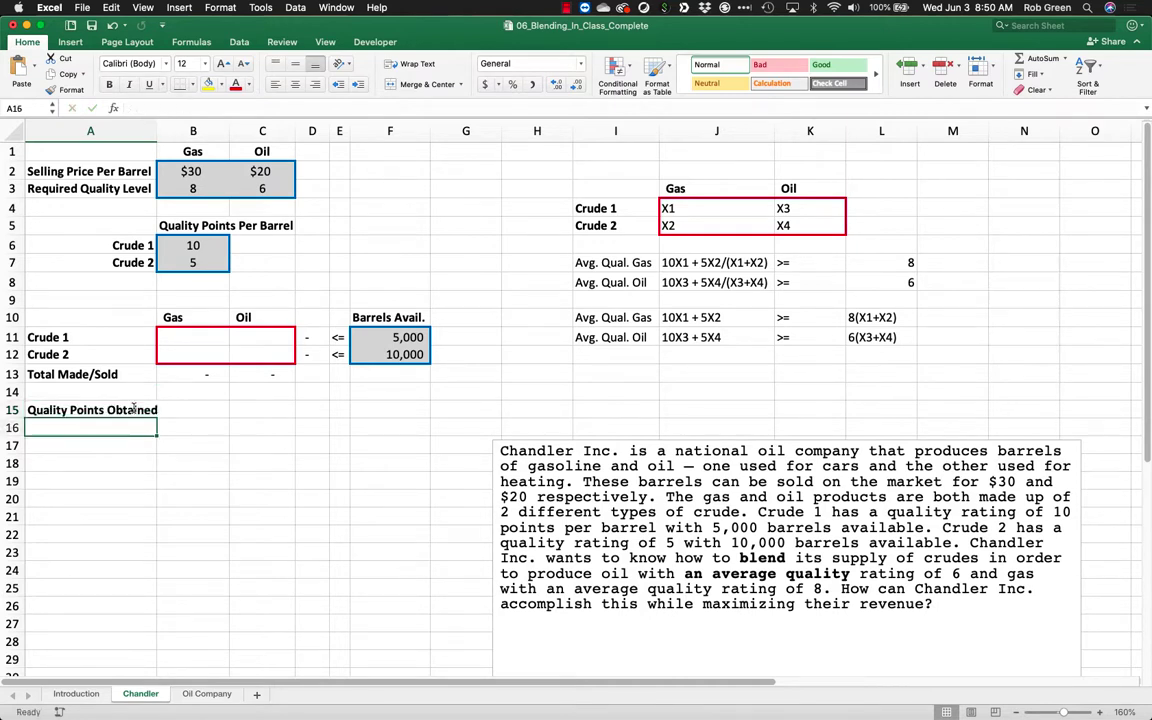
{"action": "key", "text": "Return"}
{"action": "type", "text": "Qualit"}
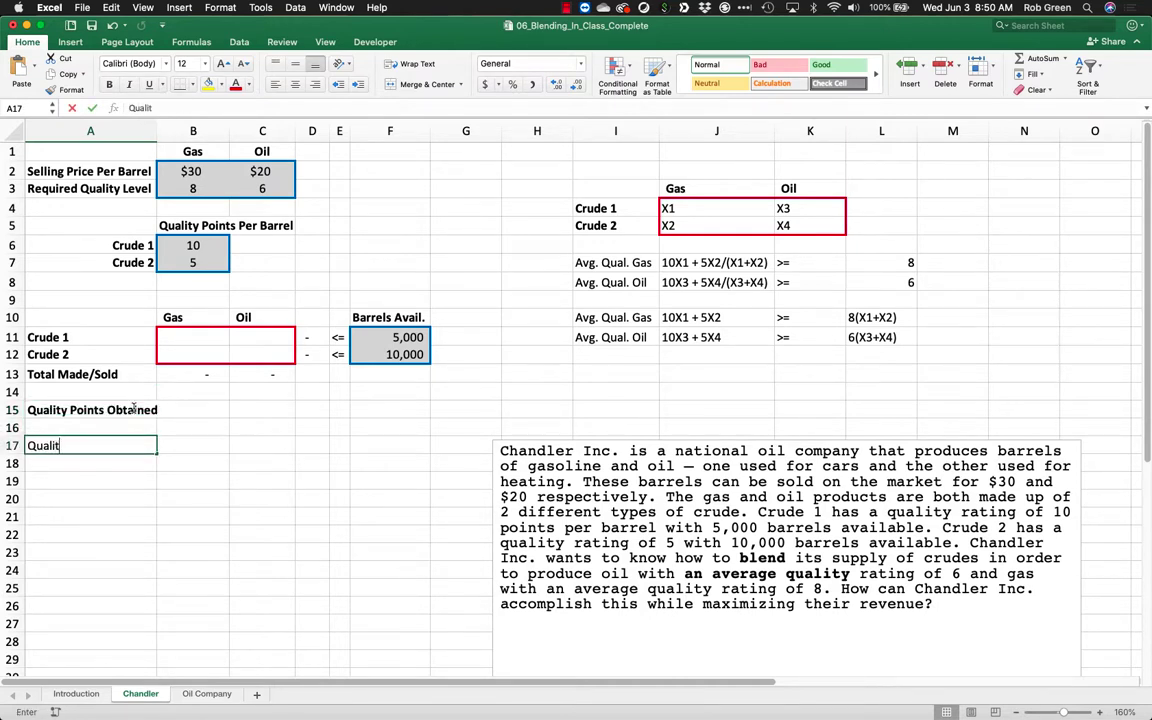
{"action": "type", "text": "y Point"}
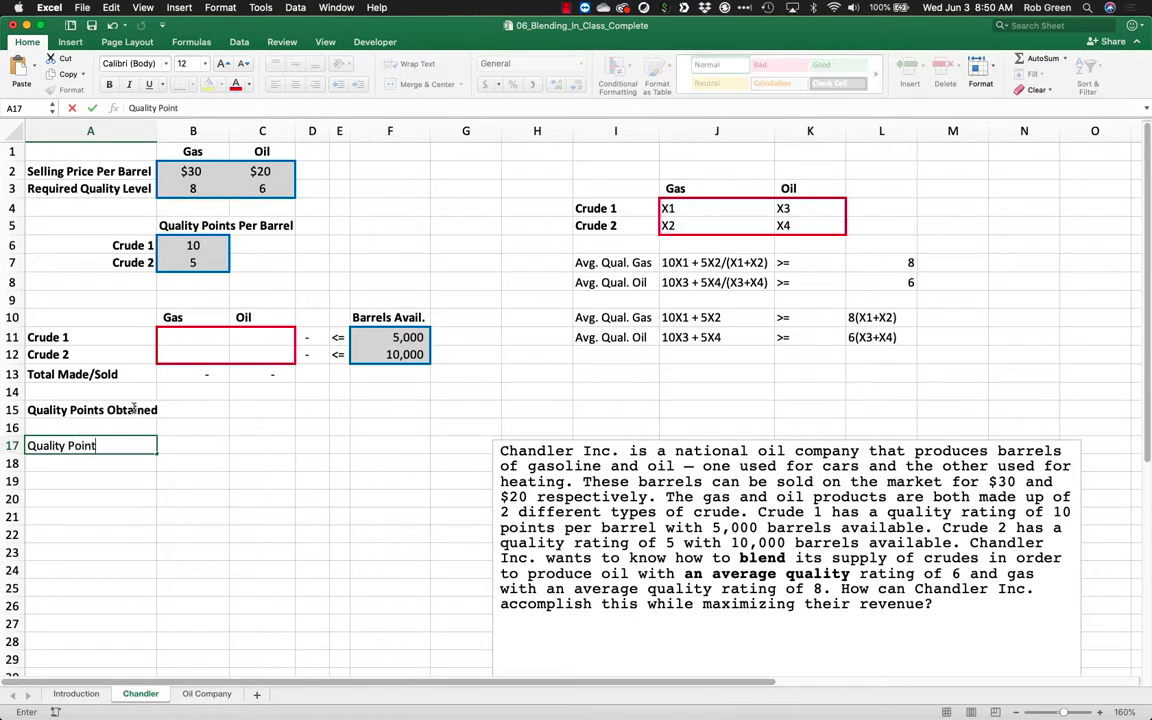
{"action": "type", "text": "s Required"}
{"action": "key", "text": "Return"}
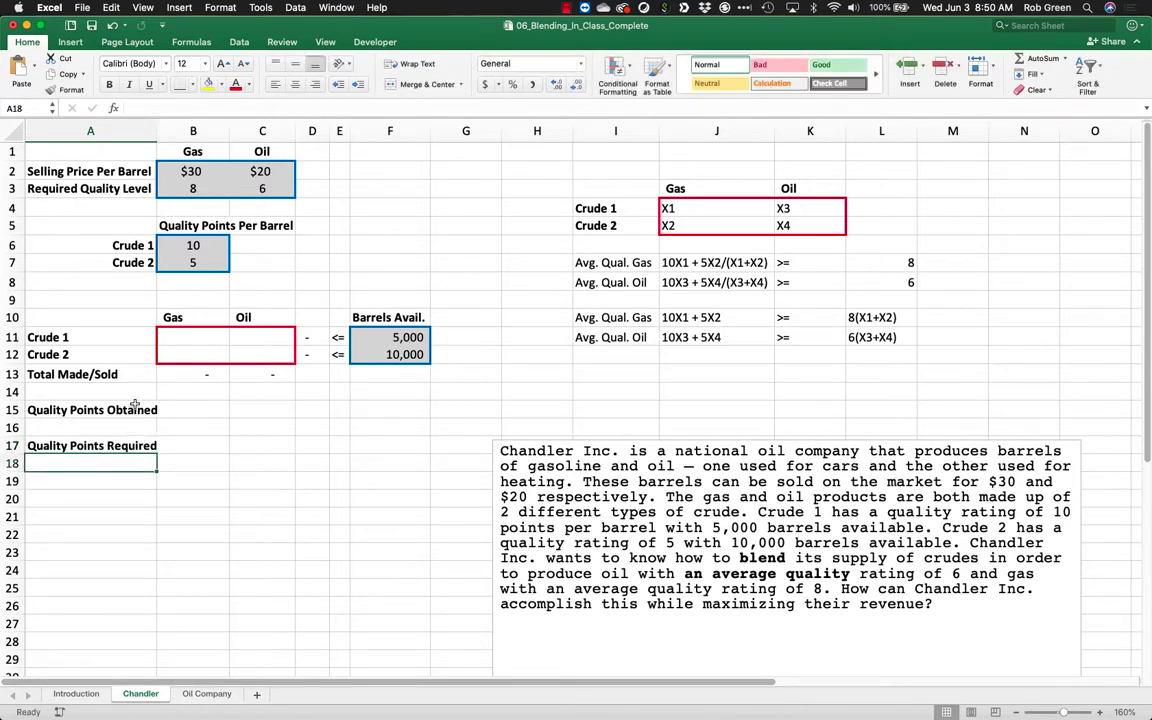
{"action": "left_click_drag", "start_coordinate": [157, 136], "coordinate": [162, 136]}
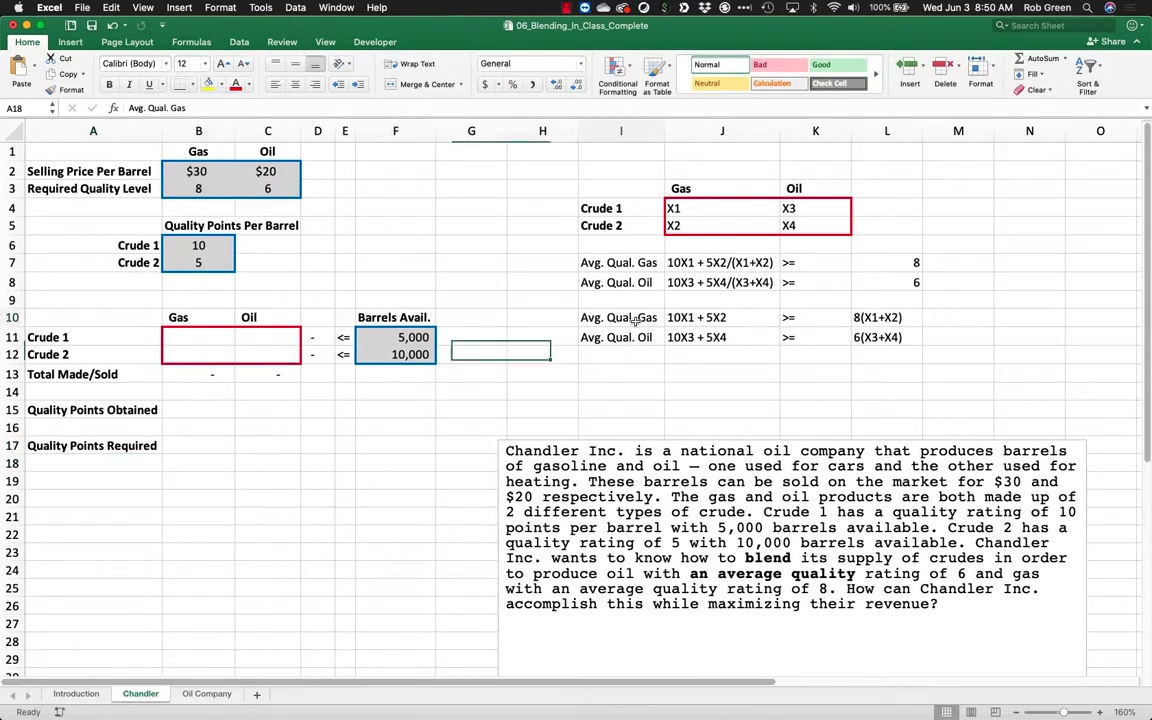
- Calculate gas quality points obtained in B15 with =SUMPRODUCT($B$6:$B$7,B11:B12)
{"action": "left_click_drag", "start_coordinate": [610, 318], "coordinate": [857, 337]}
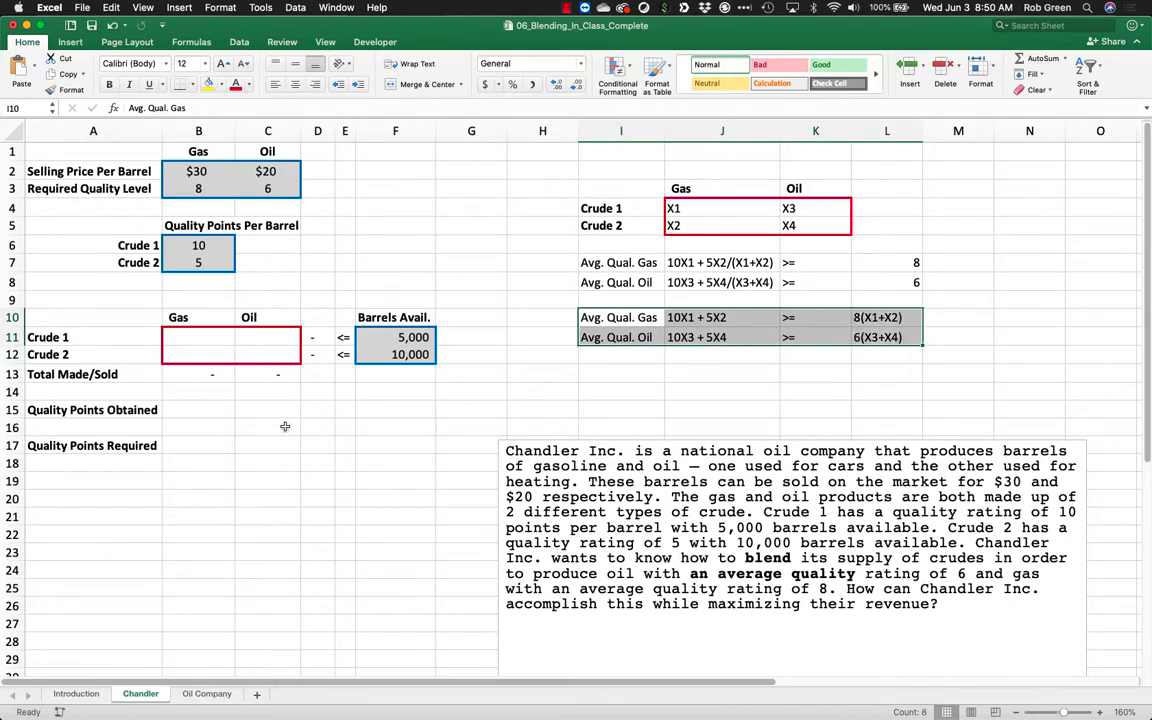
{"action": "left_click", "coordinate": [208, 408]}
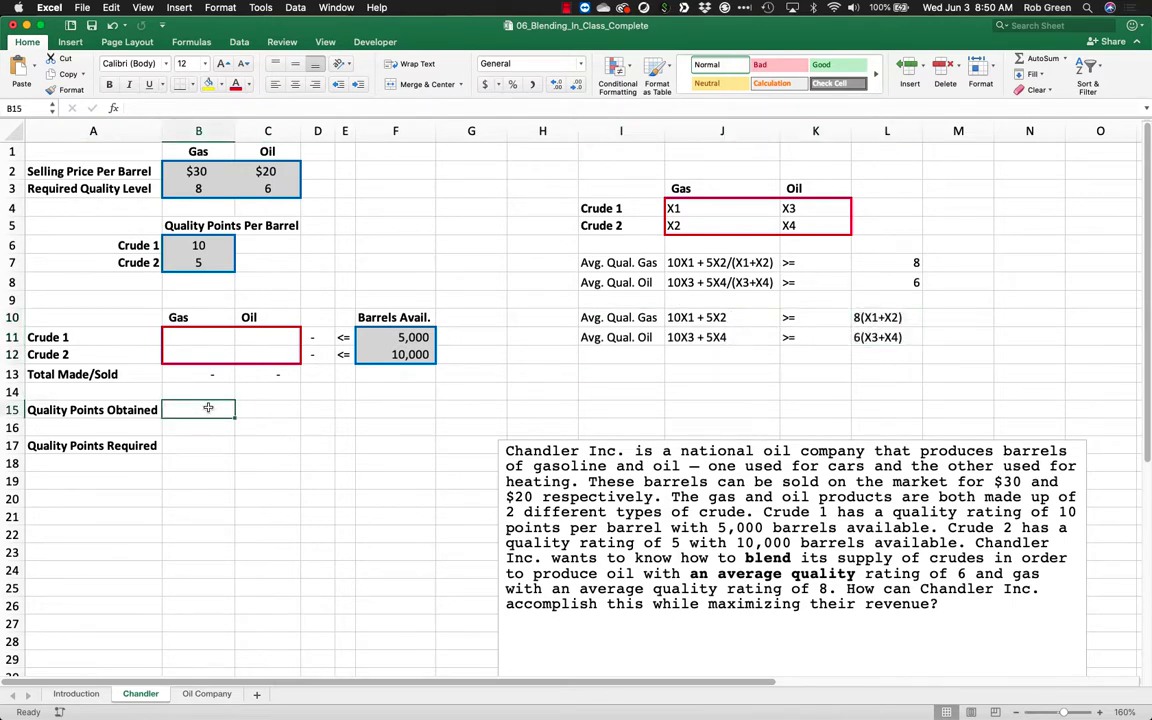
{"action": "type", "text": "="}
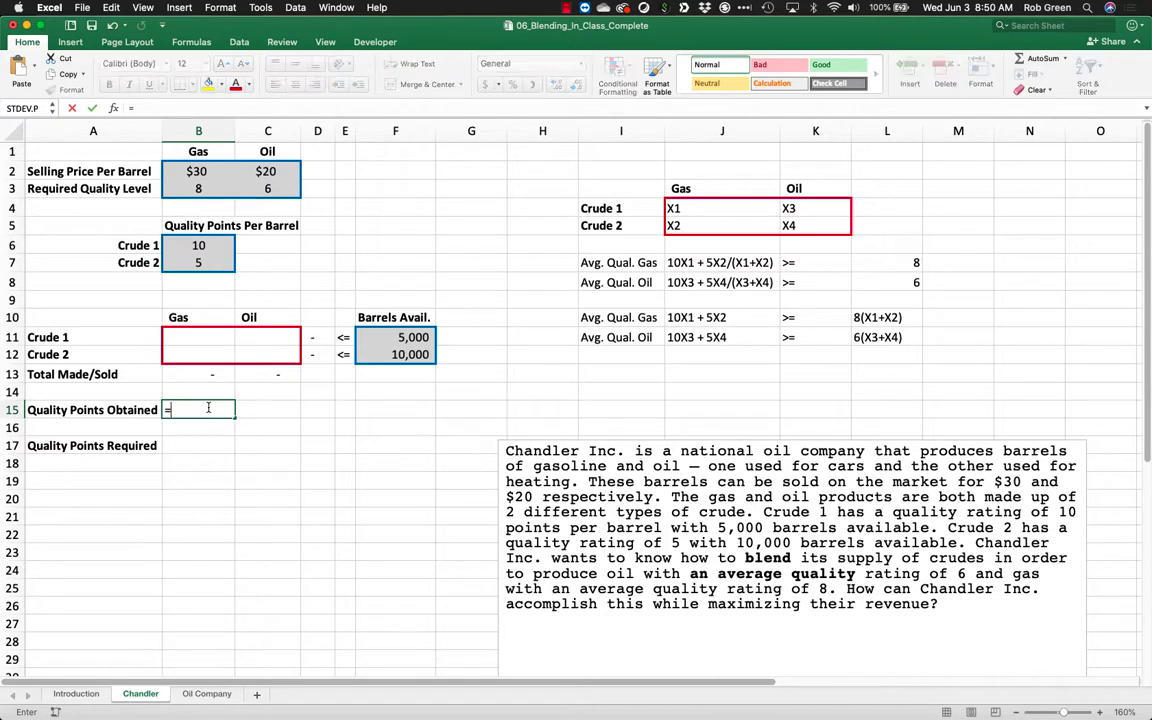
{"action": "type", "text": "sumprodu"}
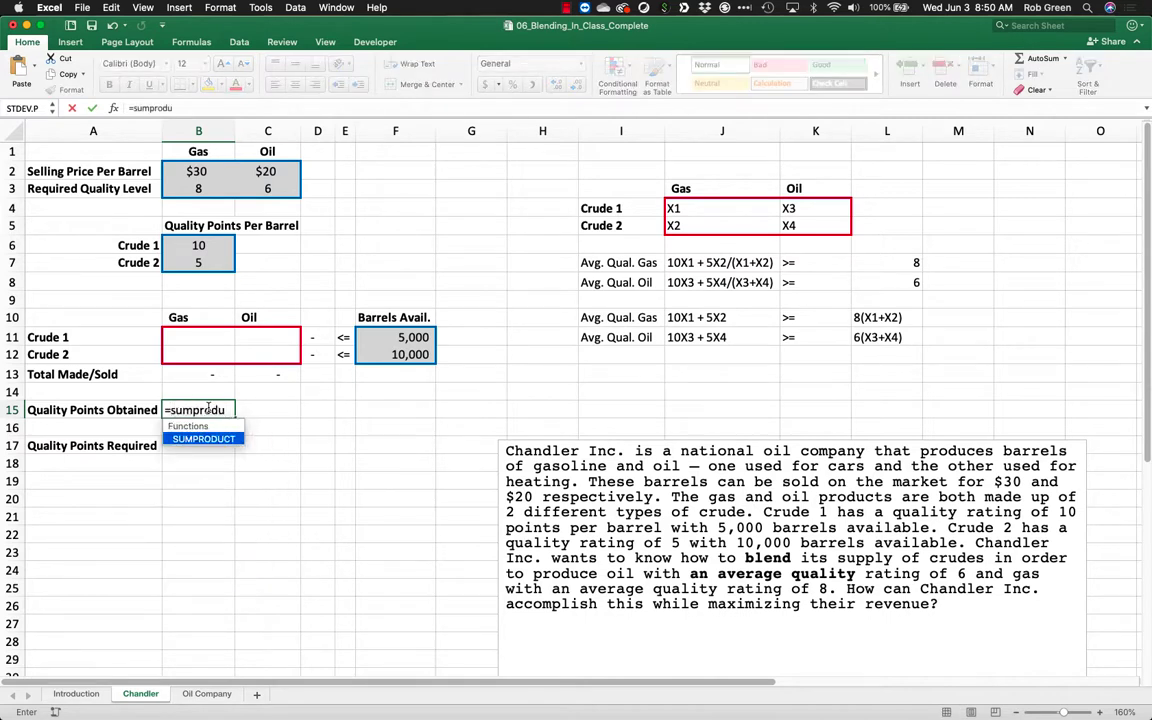
{"action": "type", "text": "ct("}
{"action": "left_click_drag", "start_coordinate": [190, 240], "coordinate": [196, 269]}
{"action": "type", "text": ","}
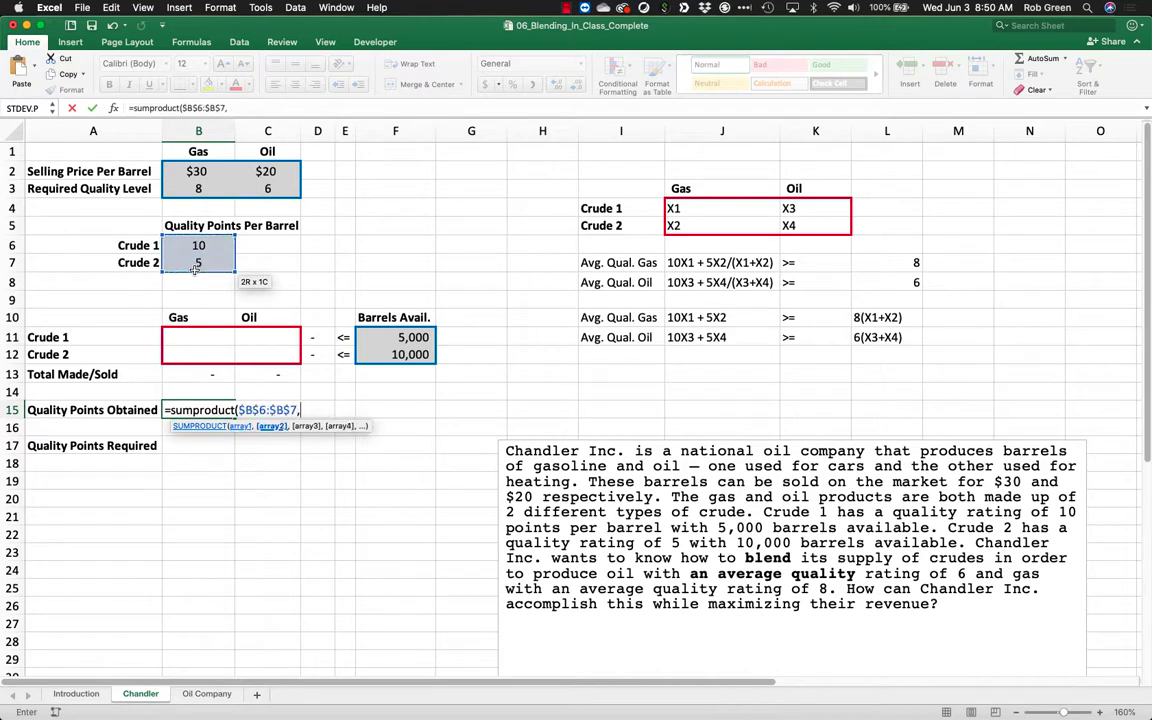
{"action": "left_click_drag", "start_coordinate": [192, 338], "coordinate": [202, 347]}
{"action": "type", "text": ")"}
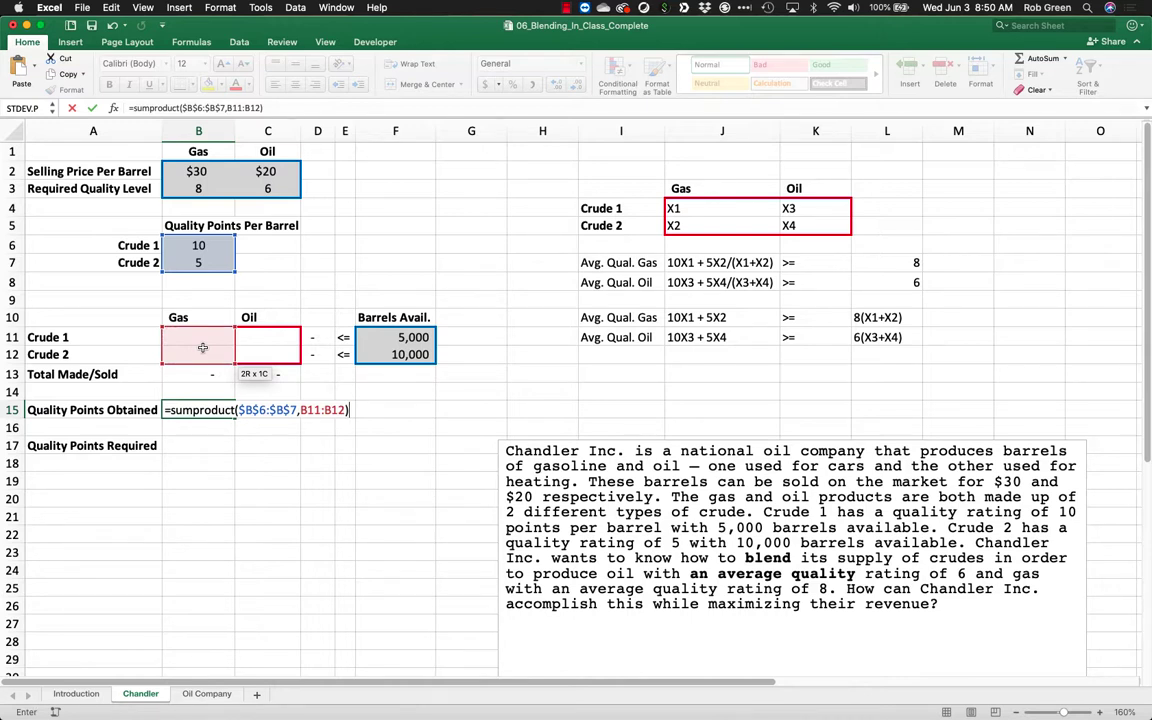
{"action": "key", "text": "Return"}
- Fill the quality points obtained formula from B15 across to C15 for oil and check its references
{"action": "left_click", "coordinate": [226, 411]}
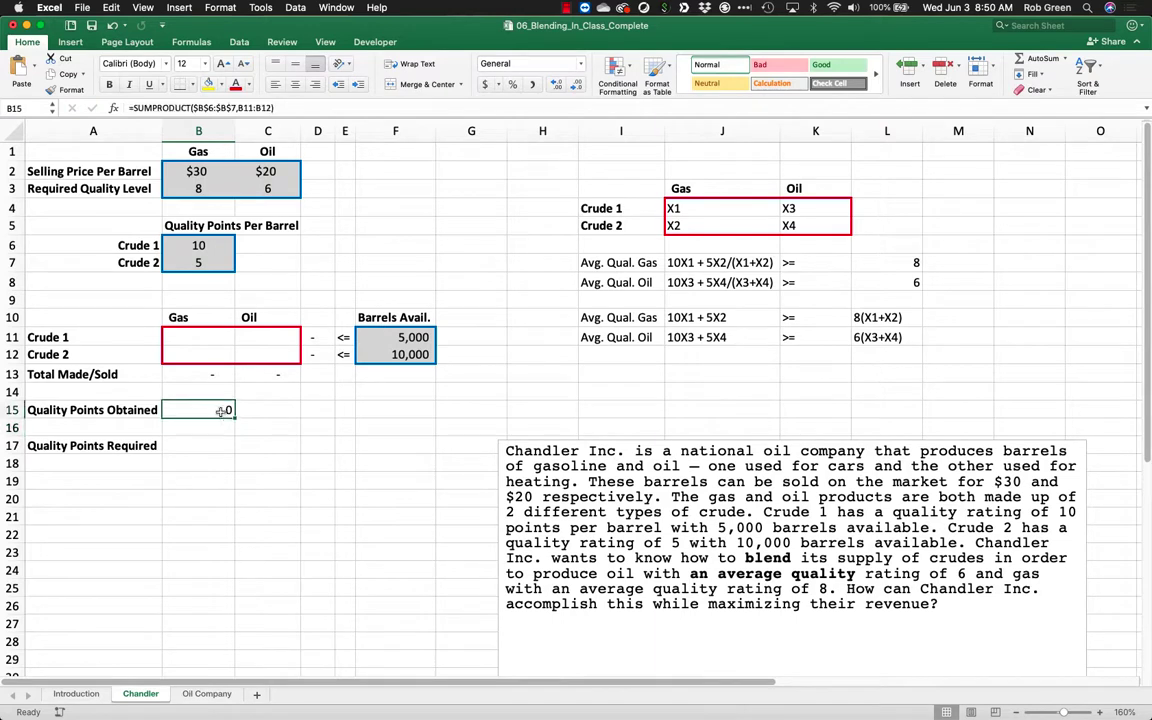
{"action": "left_click_drag", "start_coordinate": [233, 418], "coordinate": [270, 414]}
{"action": "double_click", "coordinate": [274, 407]}
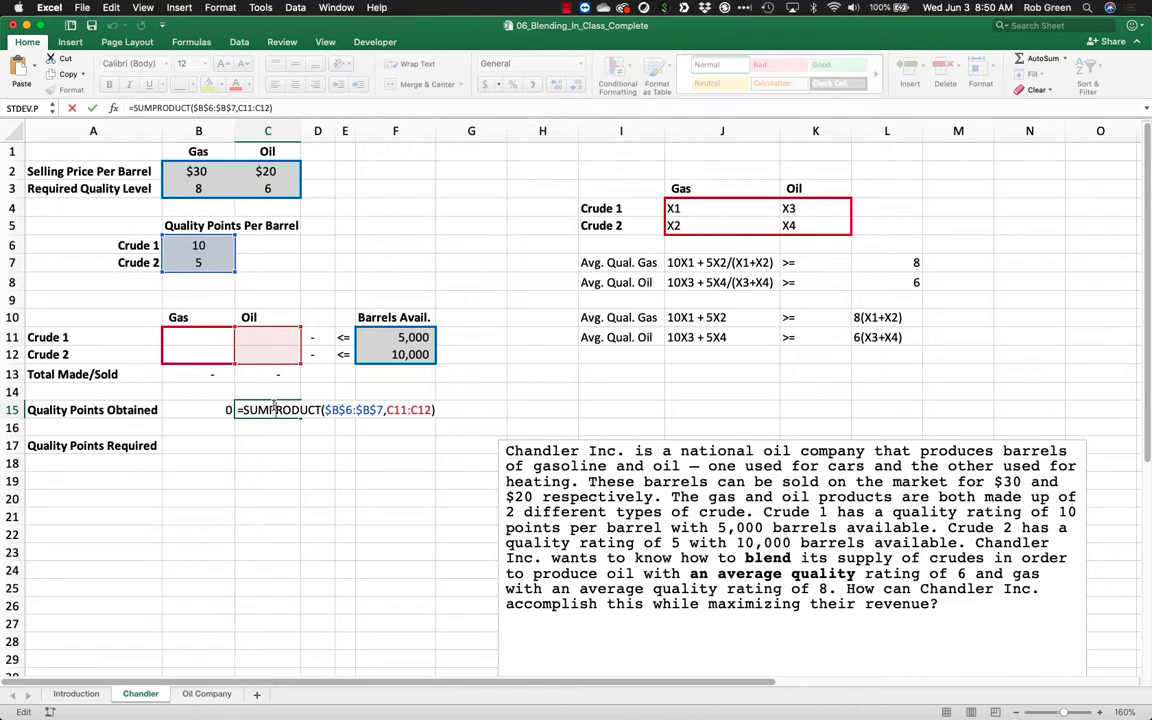
{"action": "key", "text": "Return"}
- Enter centered >= signs in B16 and C16 between the obtained and required quality points
{"action": "left_click", "coordinate": [219, 427]}
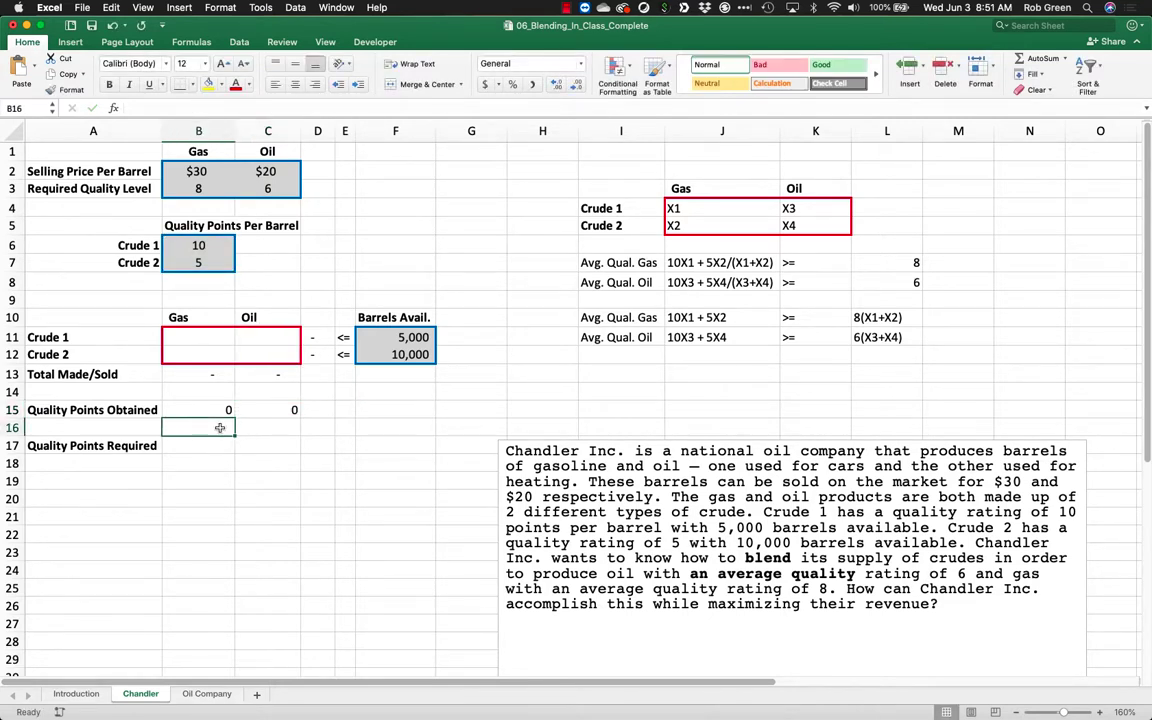
{"action": "type", "text": ">="}
{"action": "key", "text": "Tab"}
{"action": "type", "text": ">"}
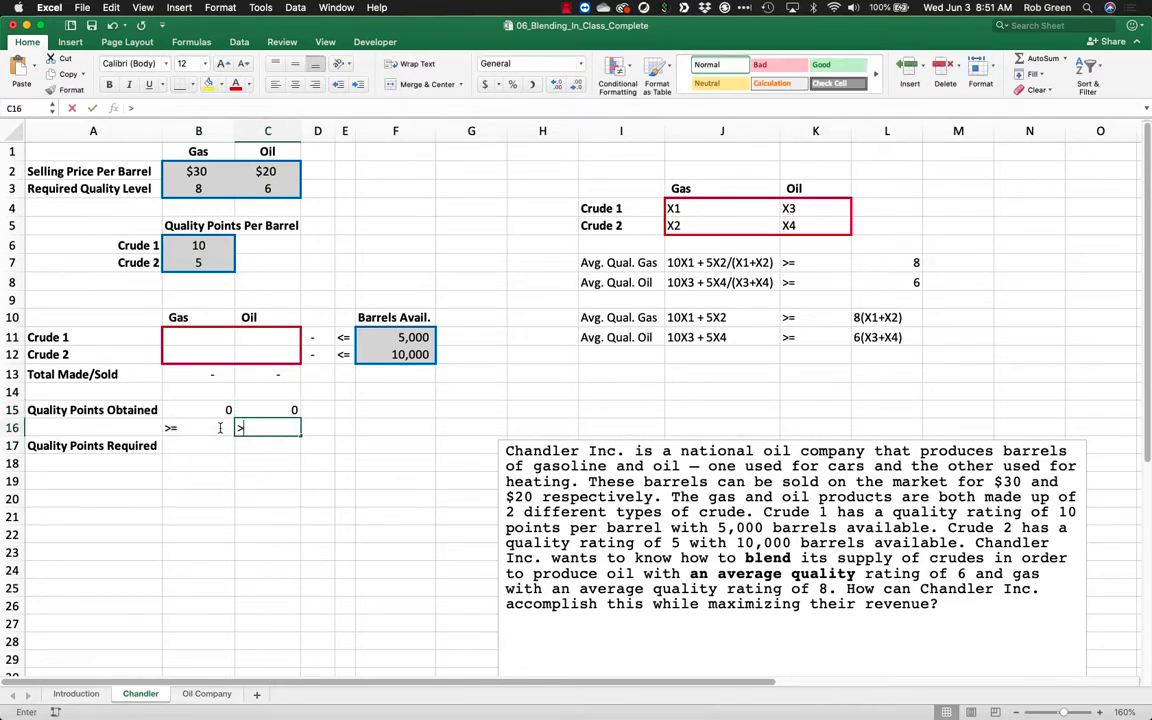
{"action": "left_click_drag", "start_coordinate": [219, 427], "coordinate": [268, 427]}
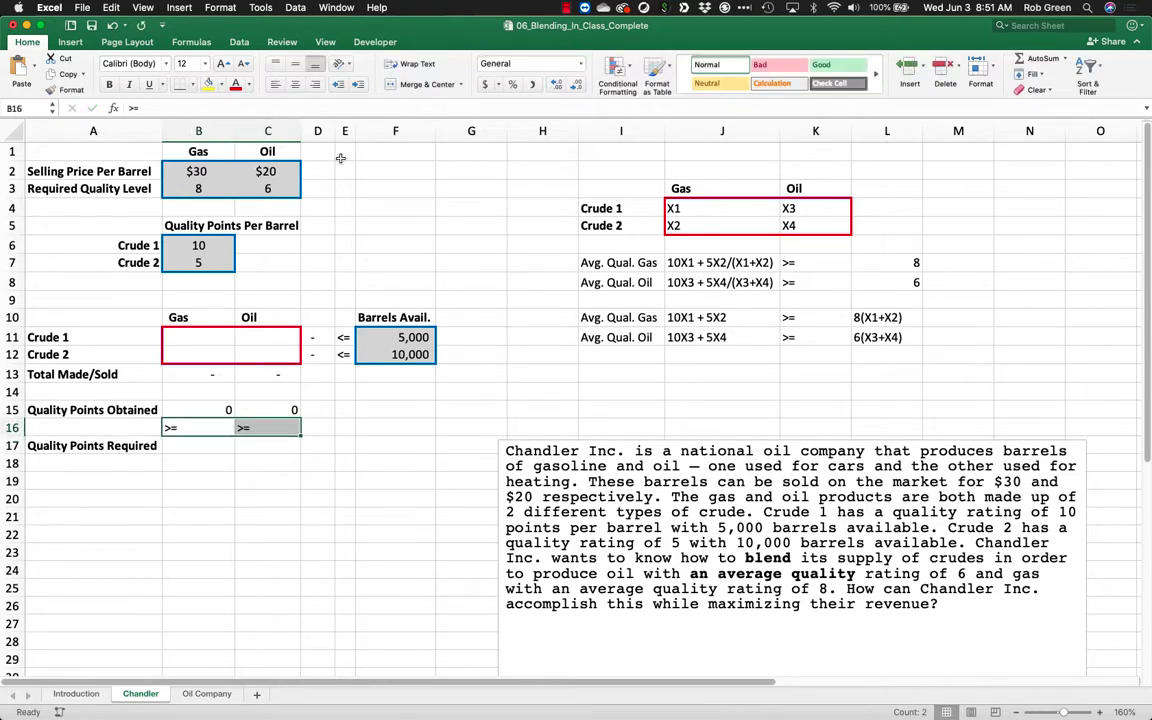
{"action": "left_click", "coordinate": [295, 84]}
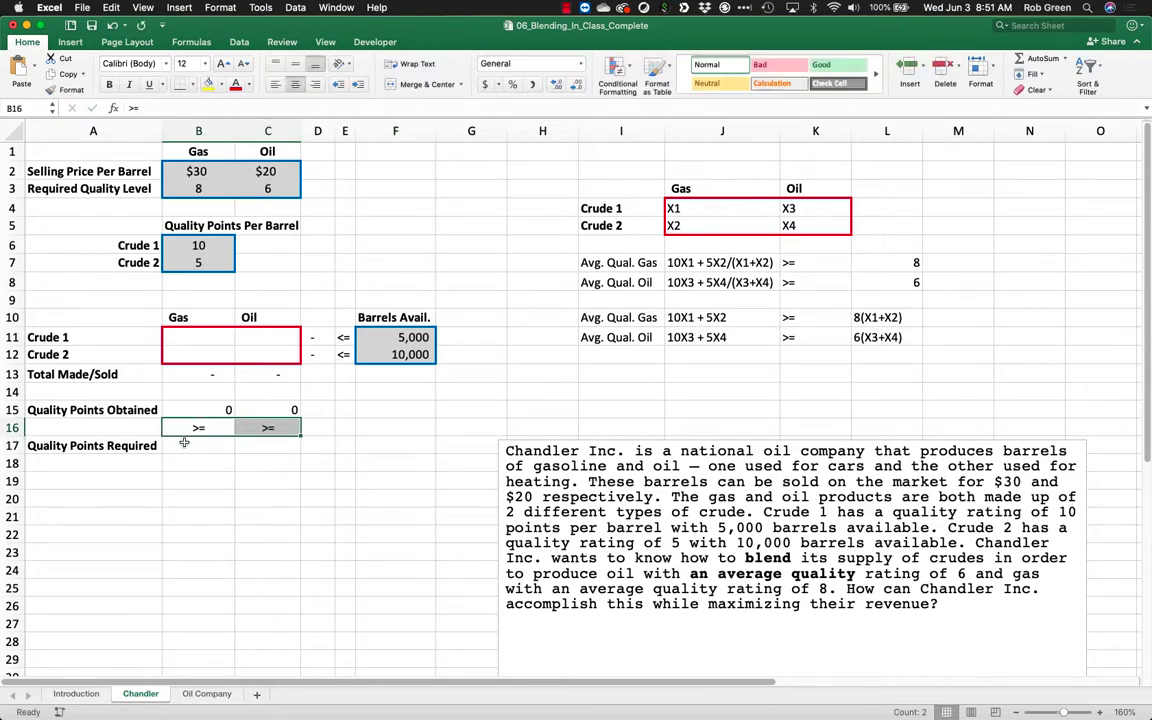
- Calculate gas quality points required in B17 with =B3*SUM(B11:B12)
{"action": "left_click", "coordinate": [184, 443]}
{"action": "type", "text": "="}
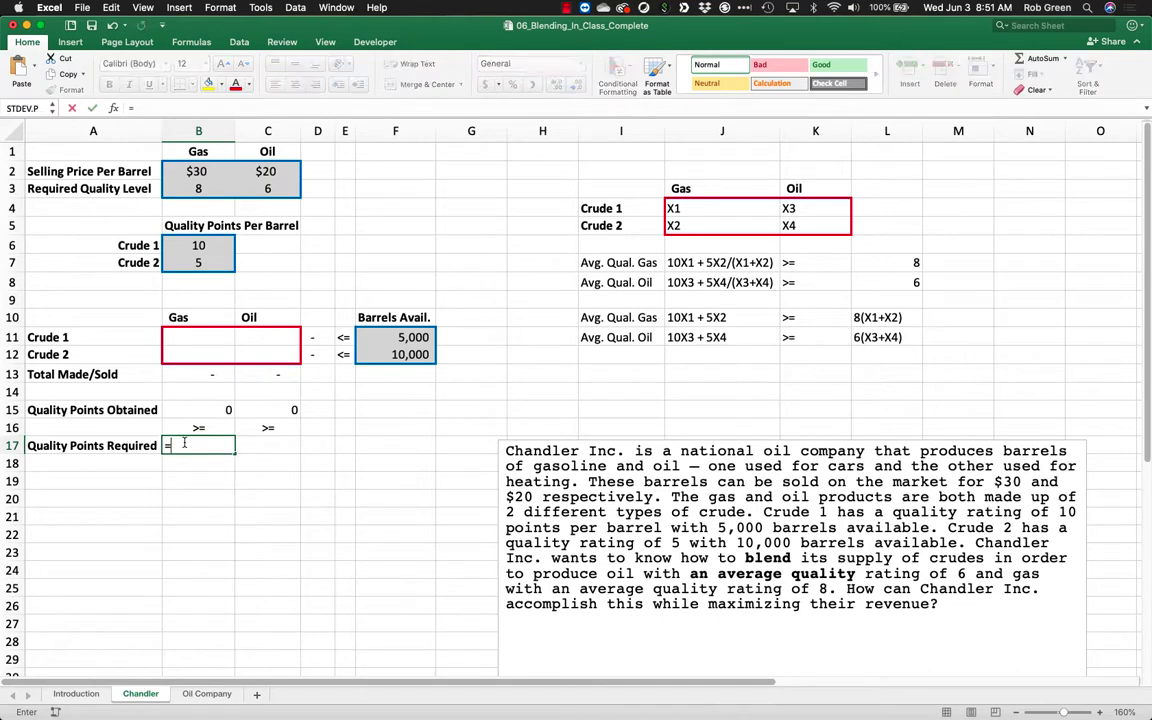
{"action": "left_click", "coordinate": [195, 188]}
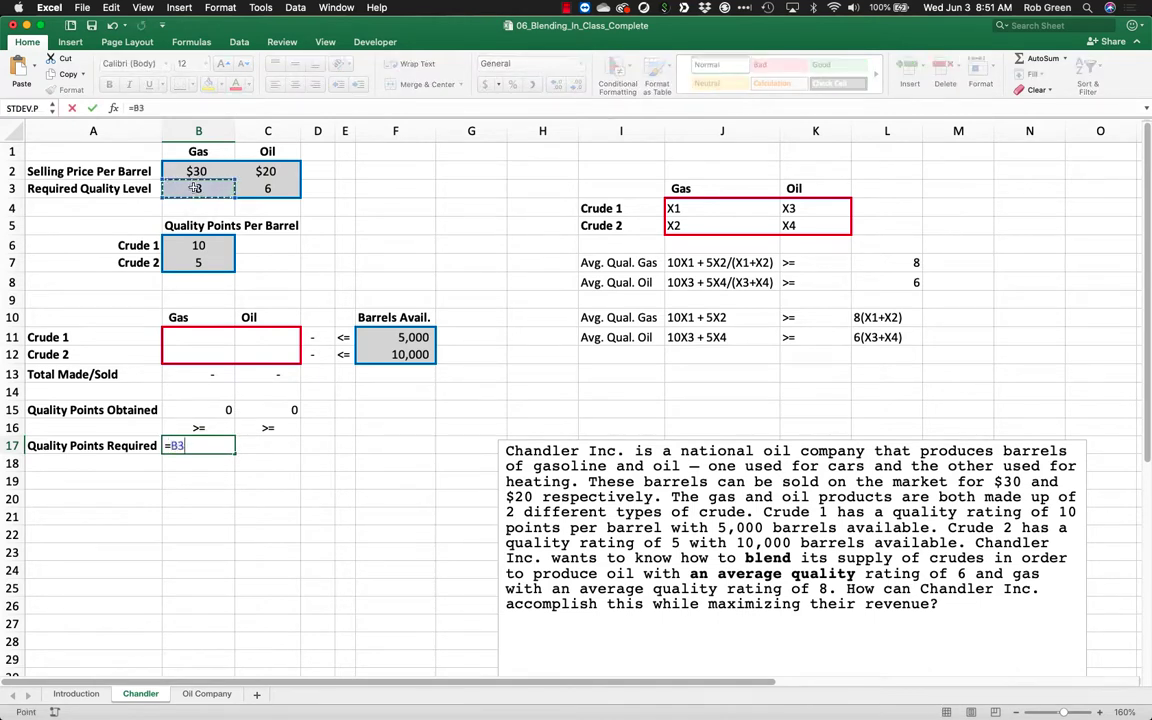
{"action": "type", "text": "*sum("}
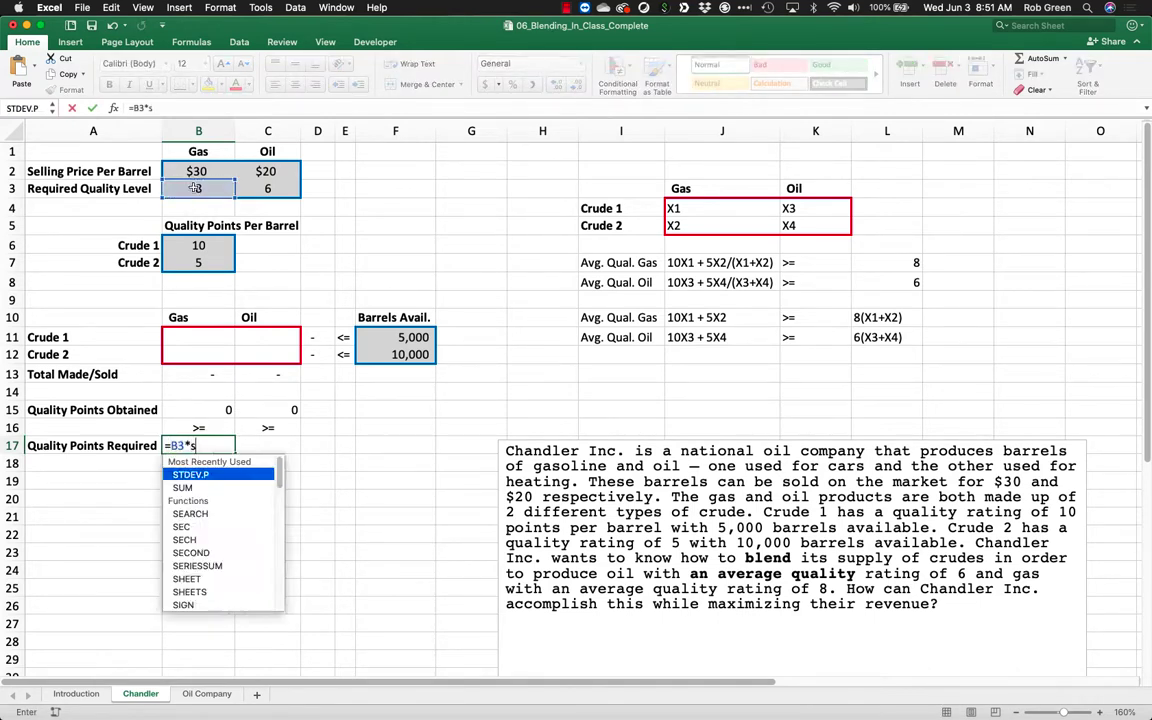
{"action": "left_click", "coordinate": [212, 337]}
{"action": "left_click_drag", "start_coordinate": [212, 337], "coordinate": [234, 345]}
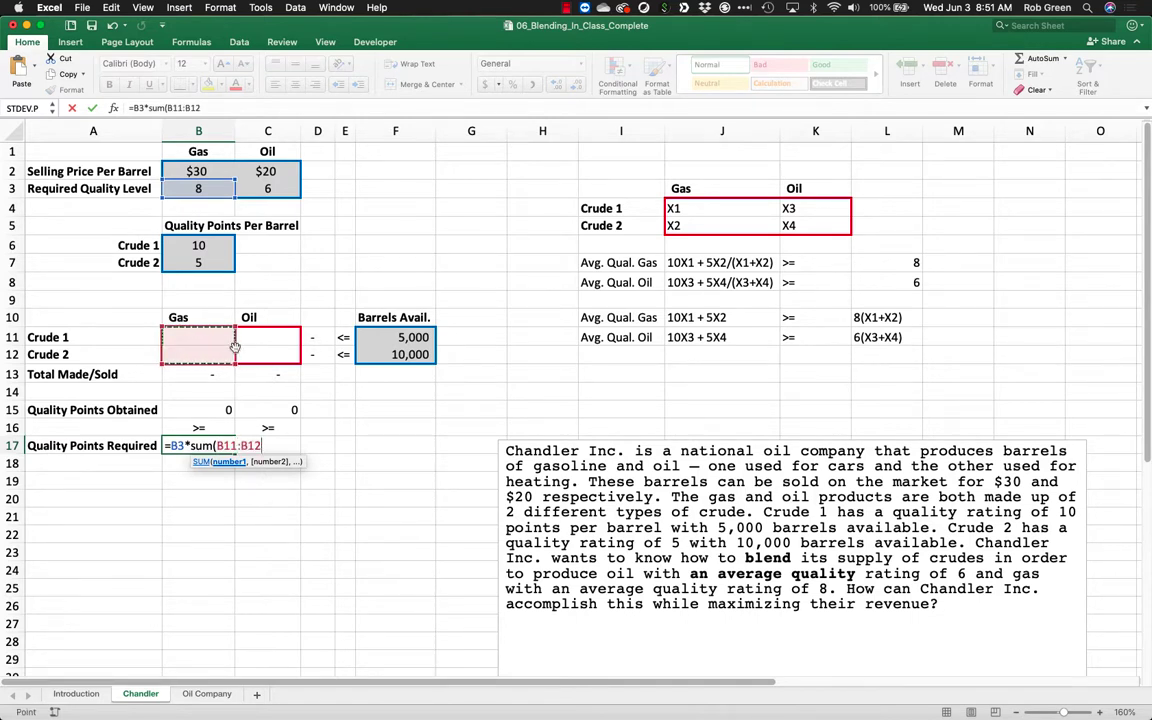
{"action": "type", "text": ")"}
{"action": "key", "text": "Return"}
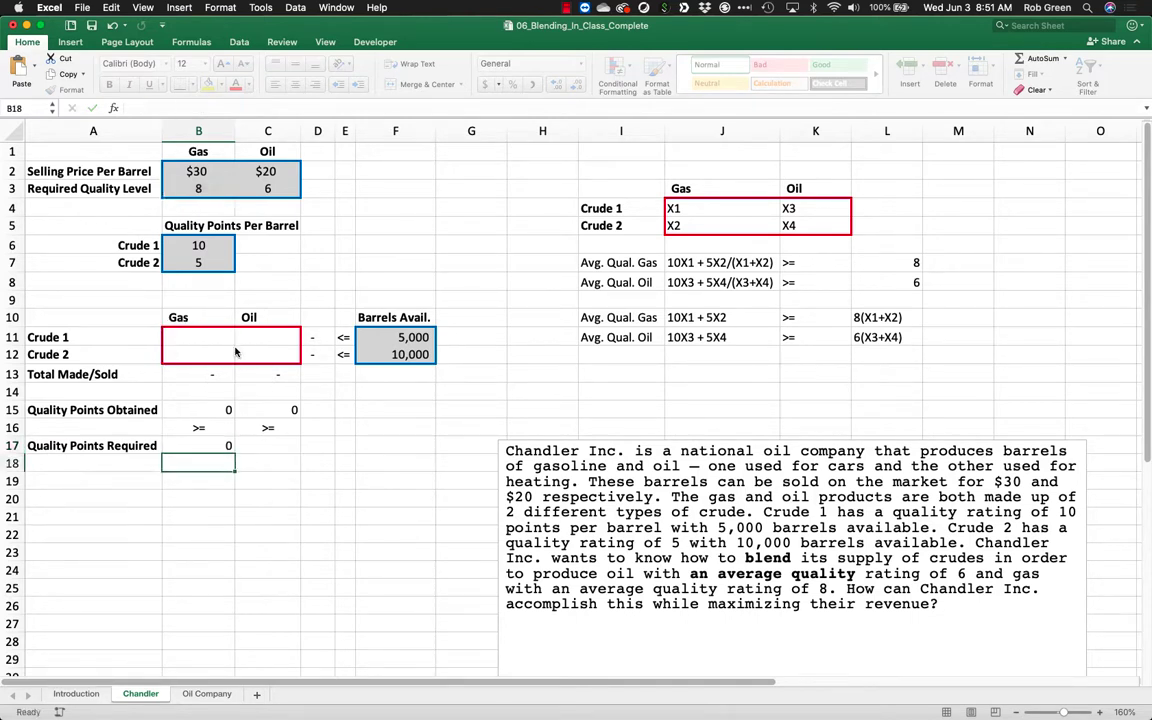
- Fill the quality points required formula from B17 across to C17 for oil and check its references
{"action": "left_click", "coordinate": [227, 446]}
{"action": "left_click_drag", "start_coordinate": [235, 452], "coordinate": [285, 449]}
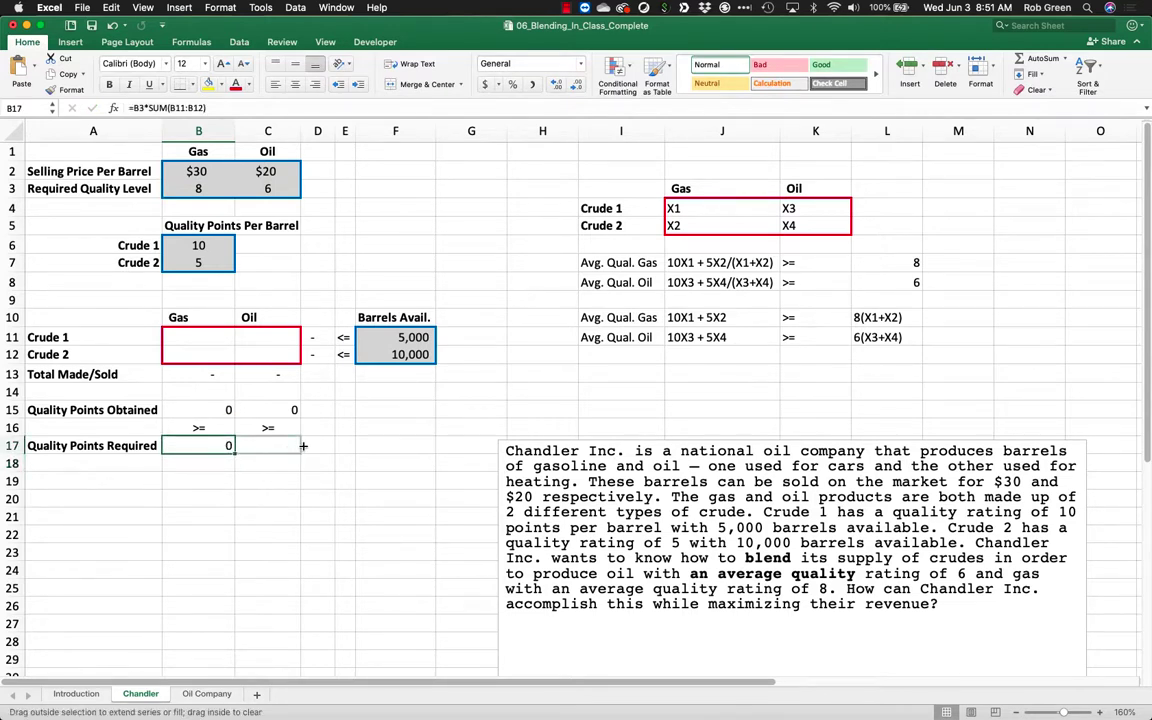
{"action": "double_click", "coordinate": [272, 446]}
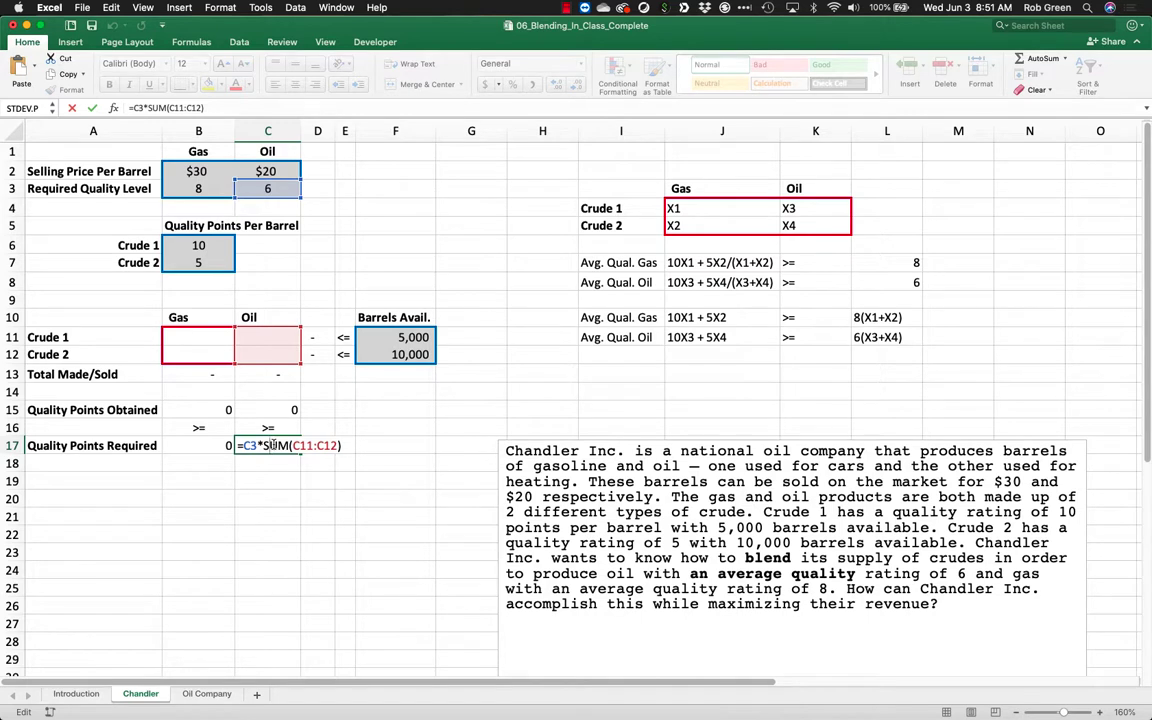
{"action": "key", "text": "Return"}
{"action": "left_click", "coordinate": [600, 266]}
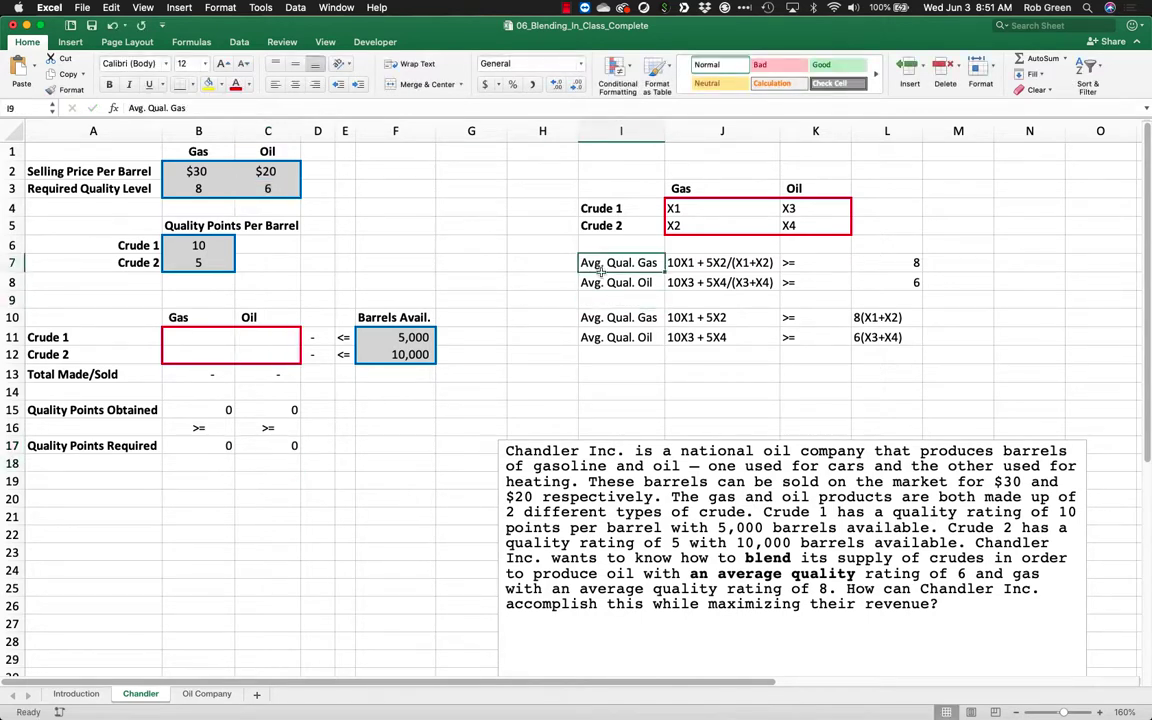
{"action": "left_click_drag", "start_coordinate": [600, 266], "coordinate": [912, 337]}
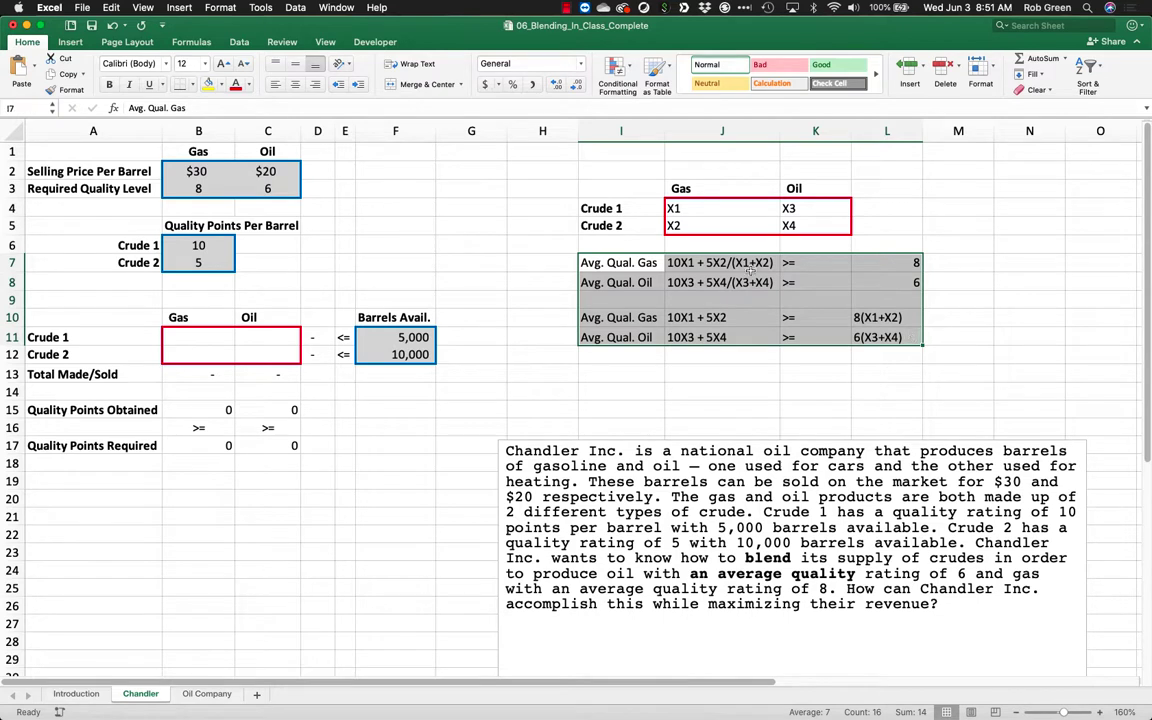
{"action": "left_click_drag", "start_coordinate": [750, 266], "coordinate": [752, 264]}
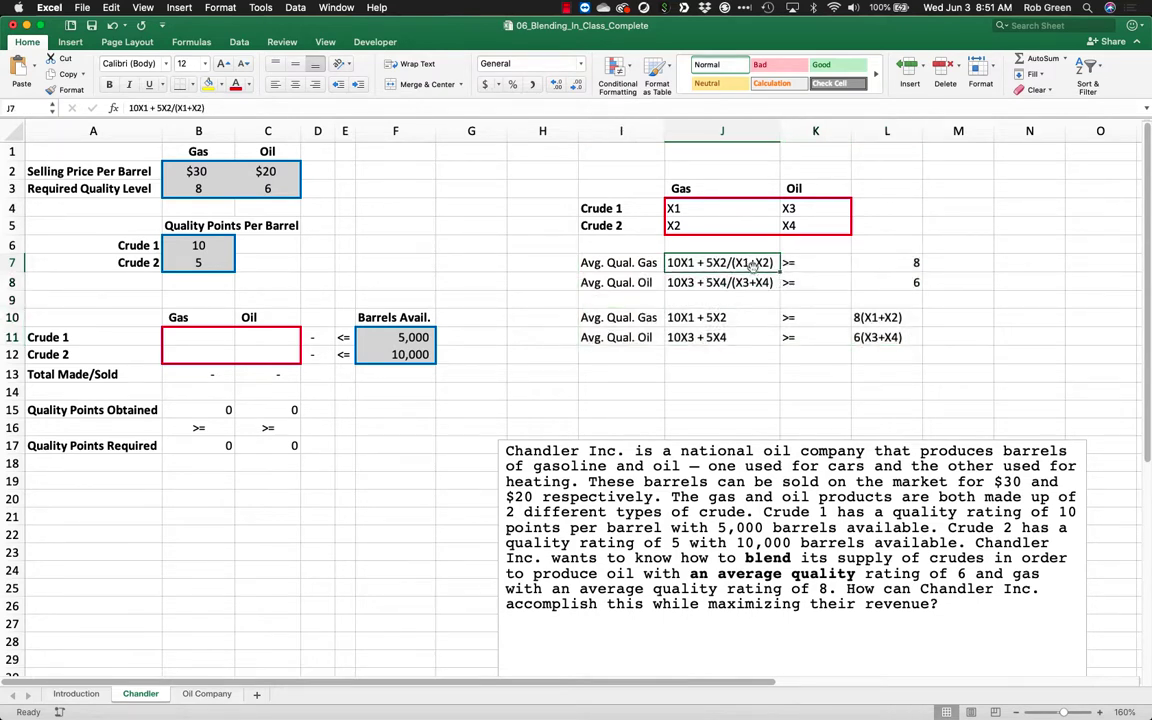
{"action": "left_click", "coordinate": [864, 266]}
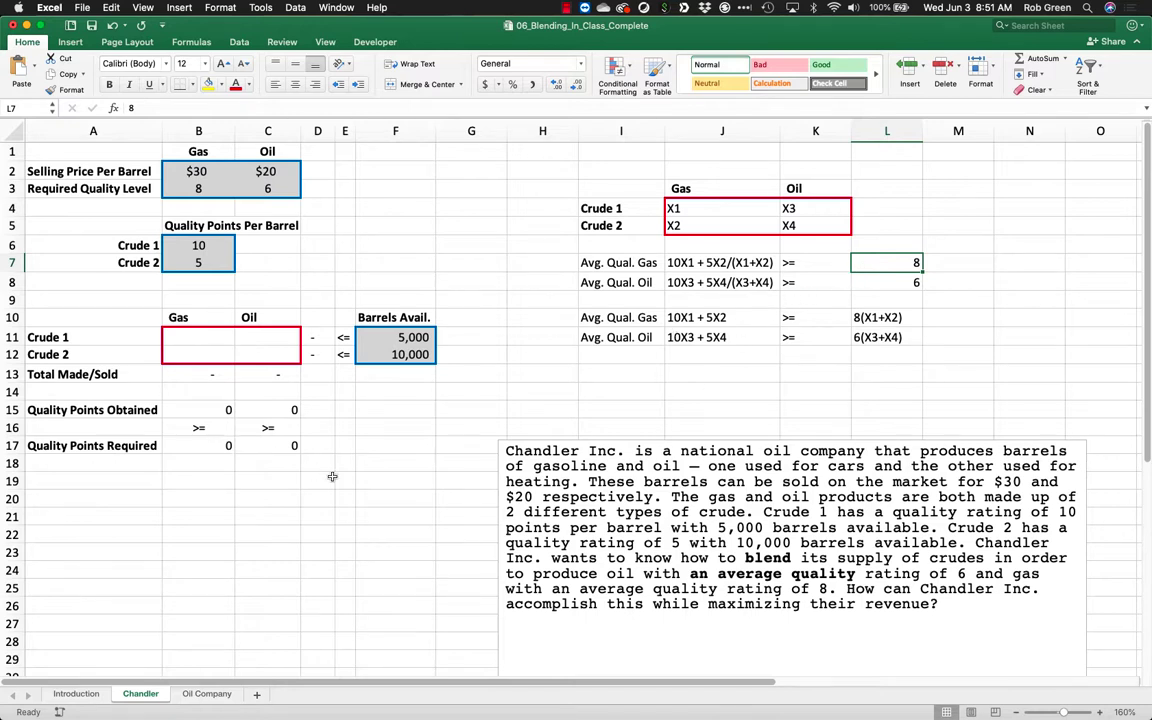
- Center the quality constraint cells B15:C17 horizontally
{"action": "left_click_drag", "start_coordinate": [215, 410], "coordinate": [268, 444]}
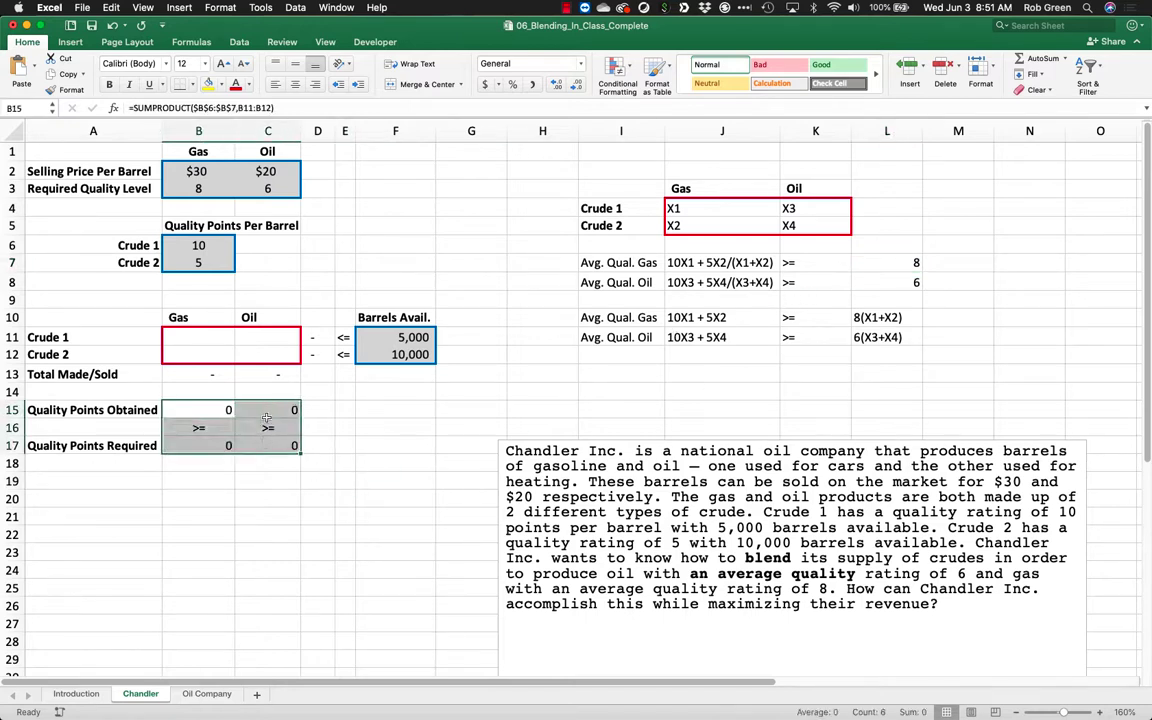
{"action": "left_click", "coordinate": [295, 84]}
{"action": "left_click", "coordinate": [395, 445]}
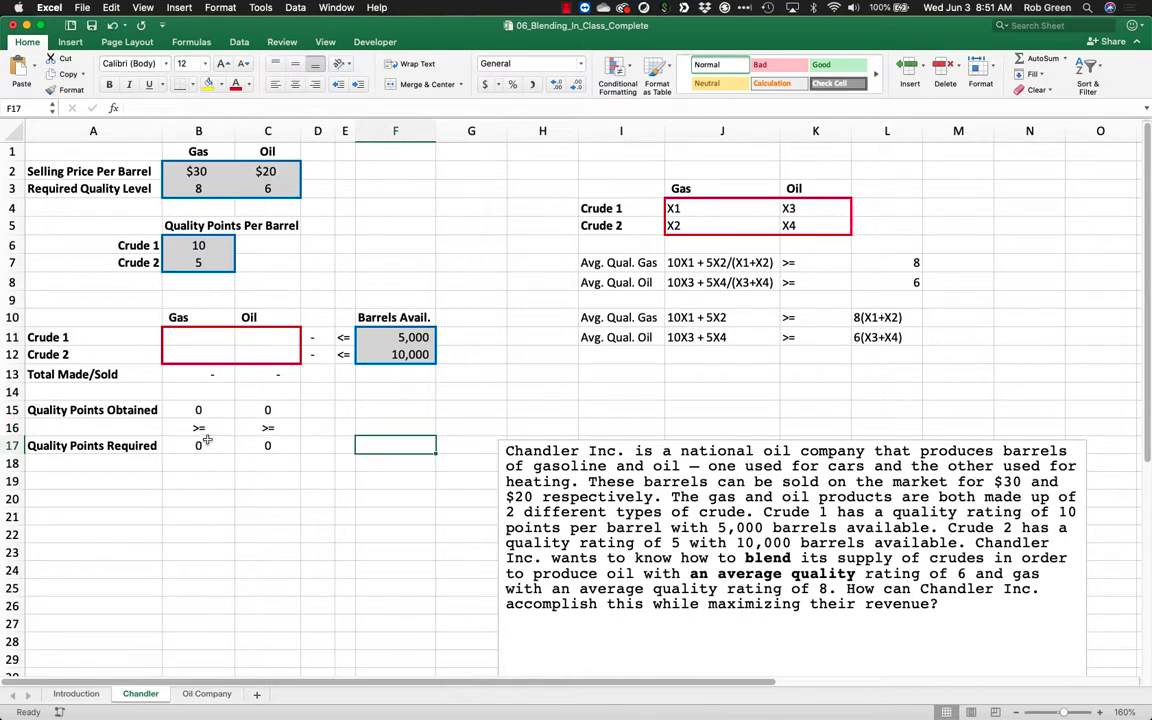
- Format the quality points required cells B17:C17 with a thick blue outline border and a light gray fill
{"action": "left_click_drag", "start_coordinate": [207, 440], "coordinate": [268, 444]}
{"action": "right_click", "coordinate": [268, 444]}
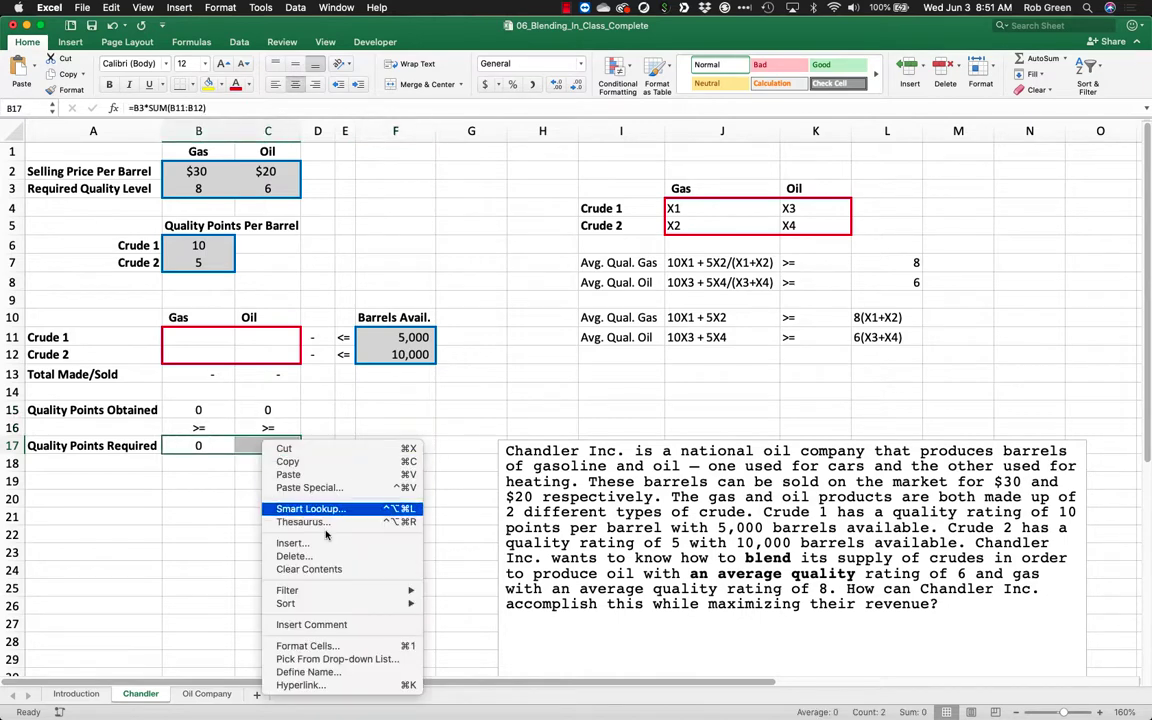
{"action": "left_click", "coordinate": [345, 646]}
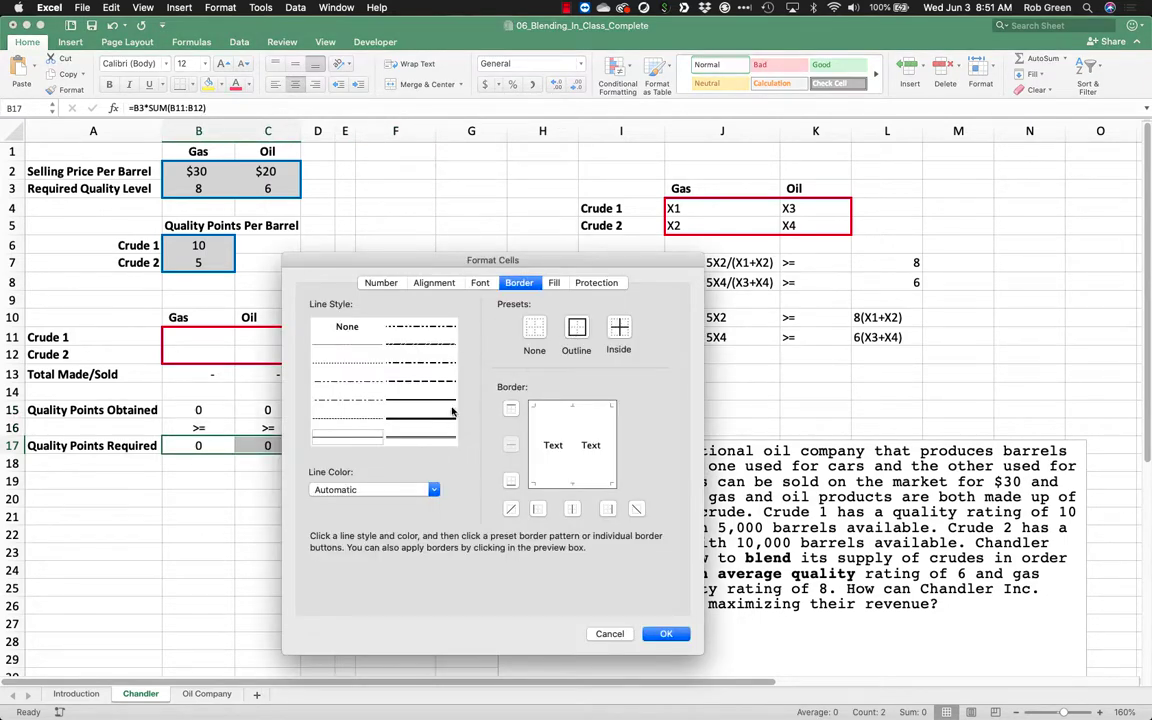
{"action": "left_click", "coordinate": [433, 489]}
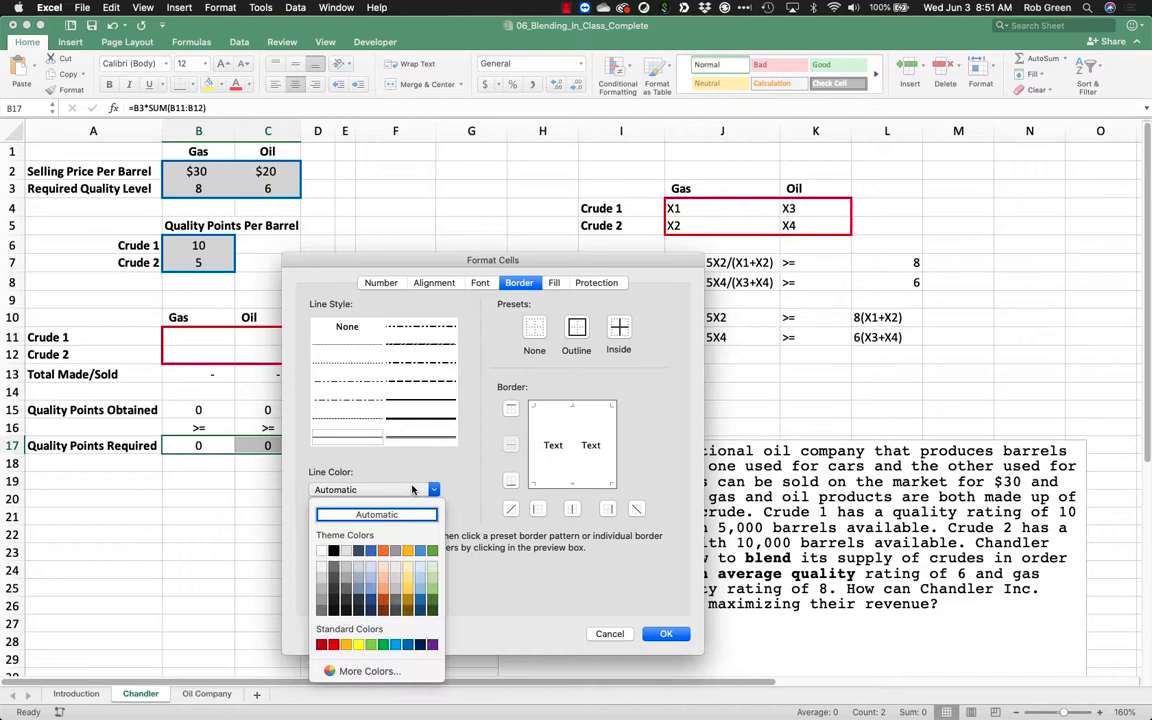
{"action": "left_click", "coordinate": [407, 645]}
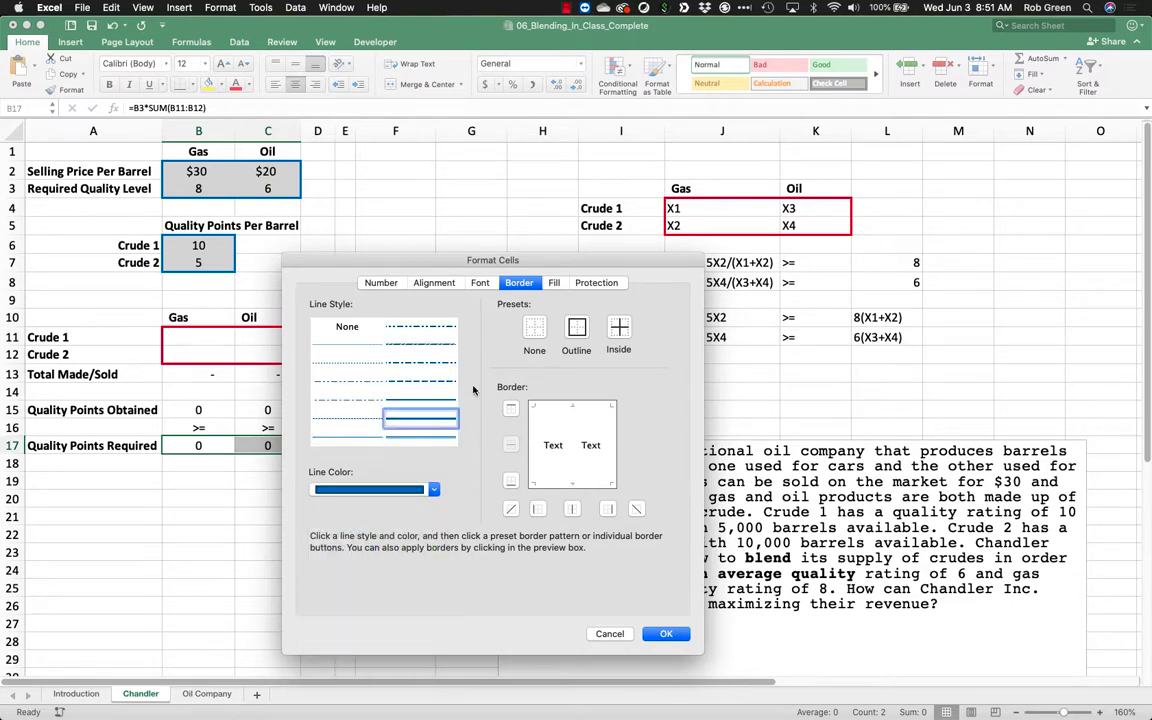
{"action": "left_click", "coordinate": [554, 283]}
{"action": "left_click", "coordinate": [400, 336]}
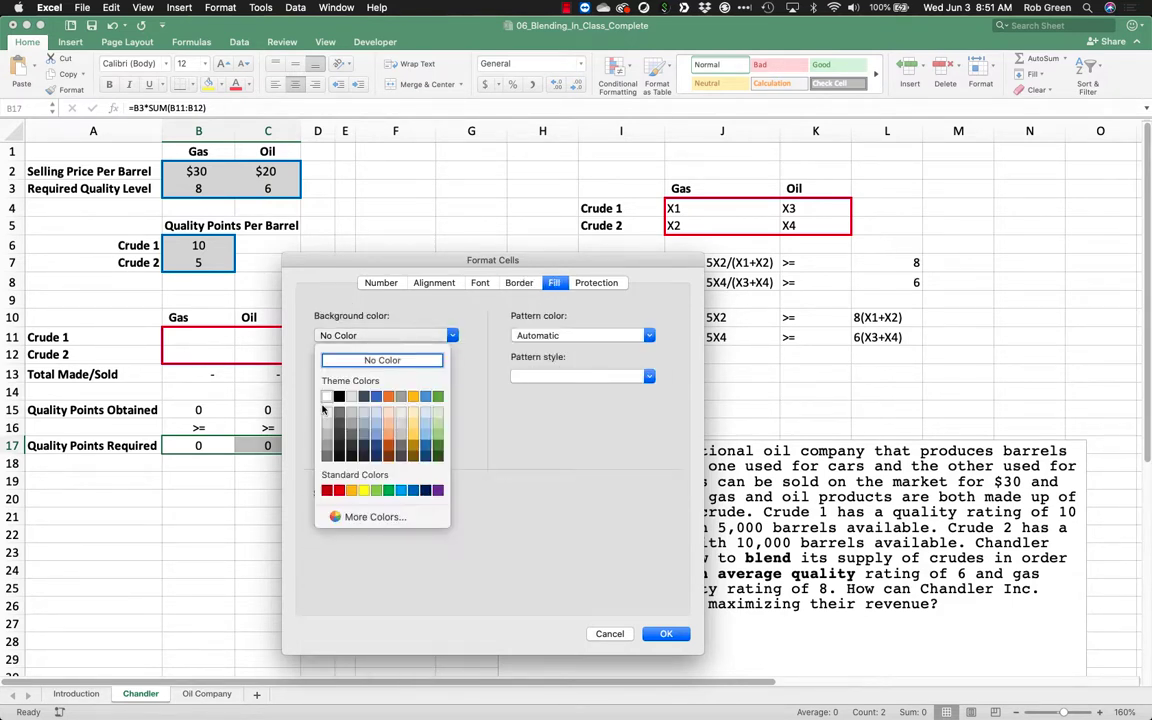
{"action": "left_click", "coordinate": [385, 488]}
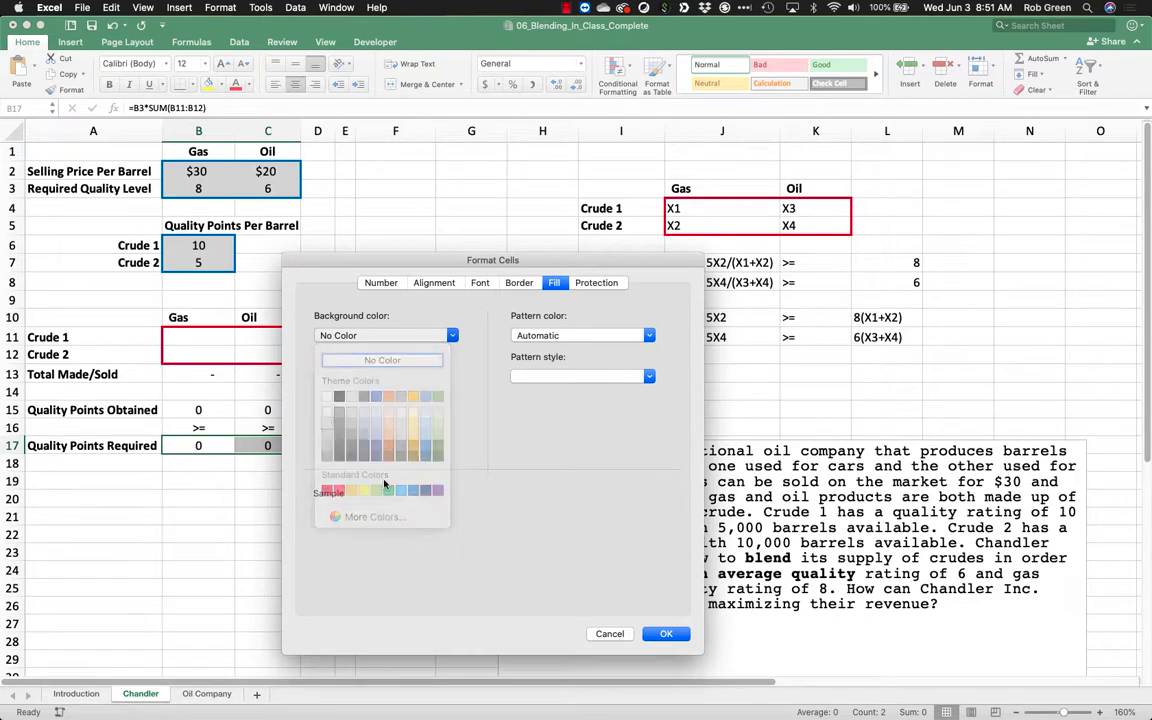
{"action": "left_click", "coordinate": [666, 634]}
{"action": "left_click", "coordinate": [315, 539]}
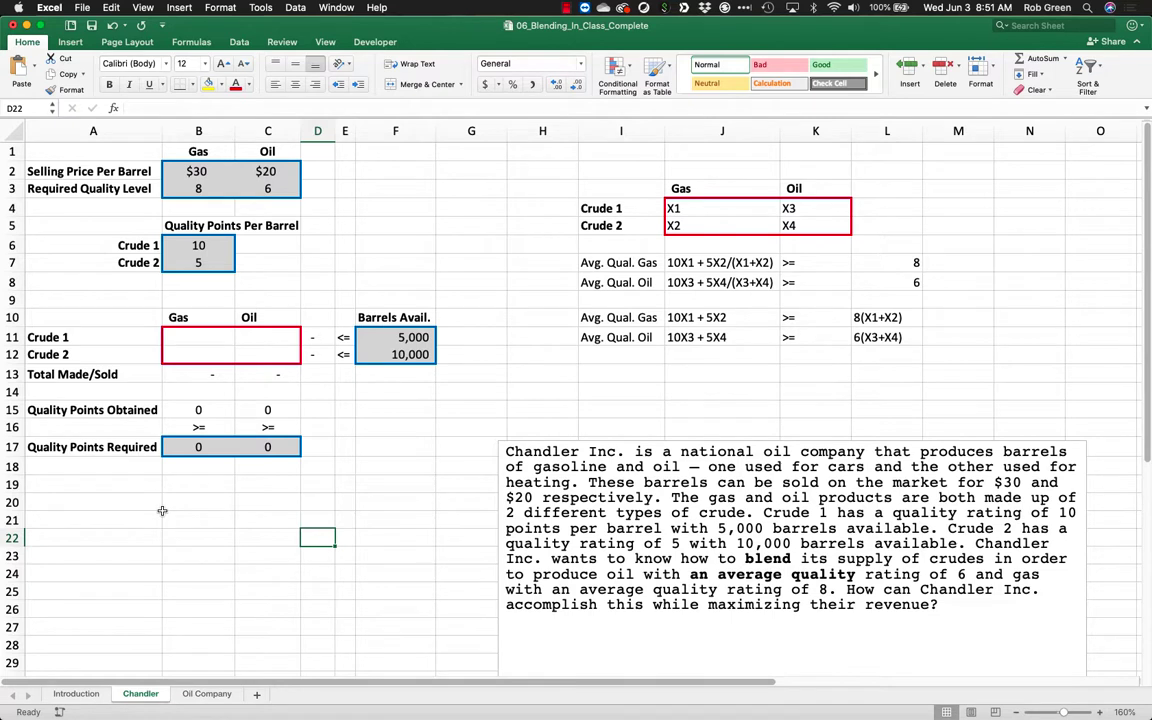
- Enter the label Revenue in A20
{"action": "left_click", "coordinate": [120, 485]}
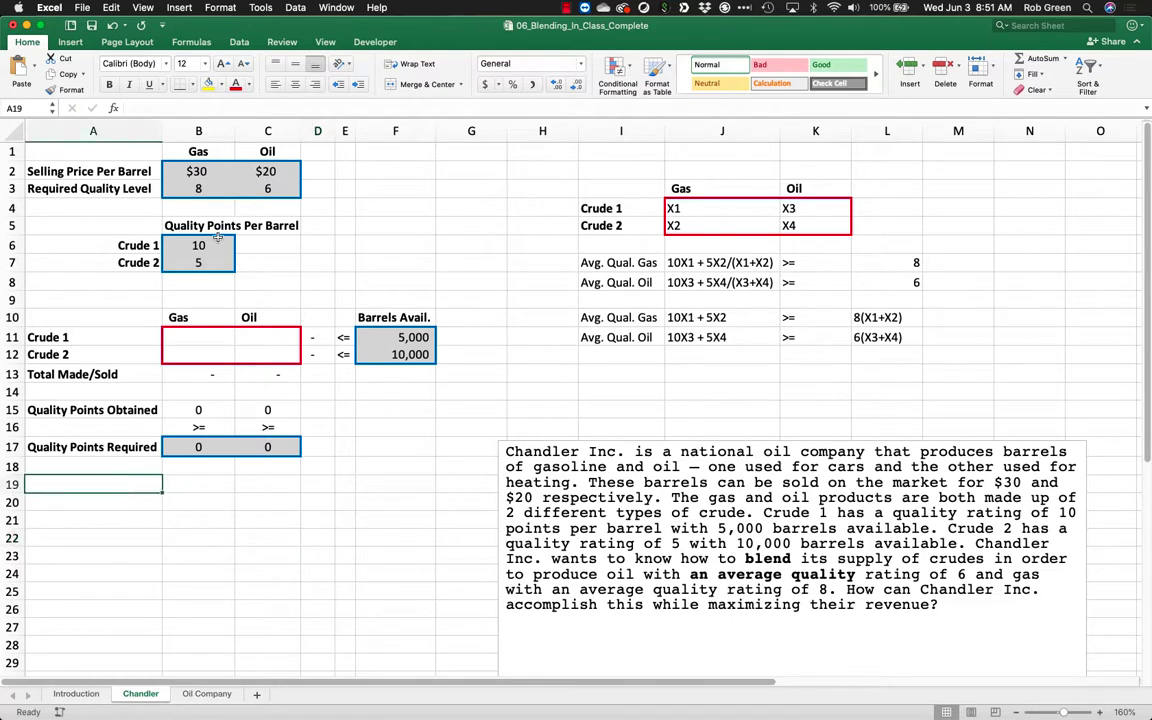
{"action": "left_click", "coordinate": [114, 498]}
{"action": "type", "text": "Revenue"}
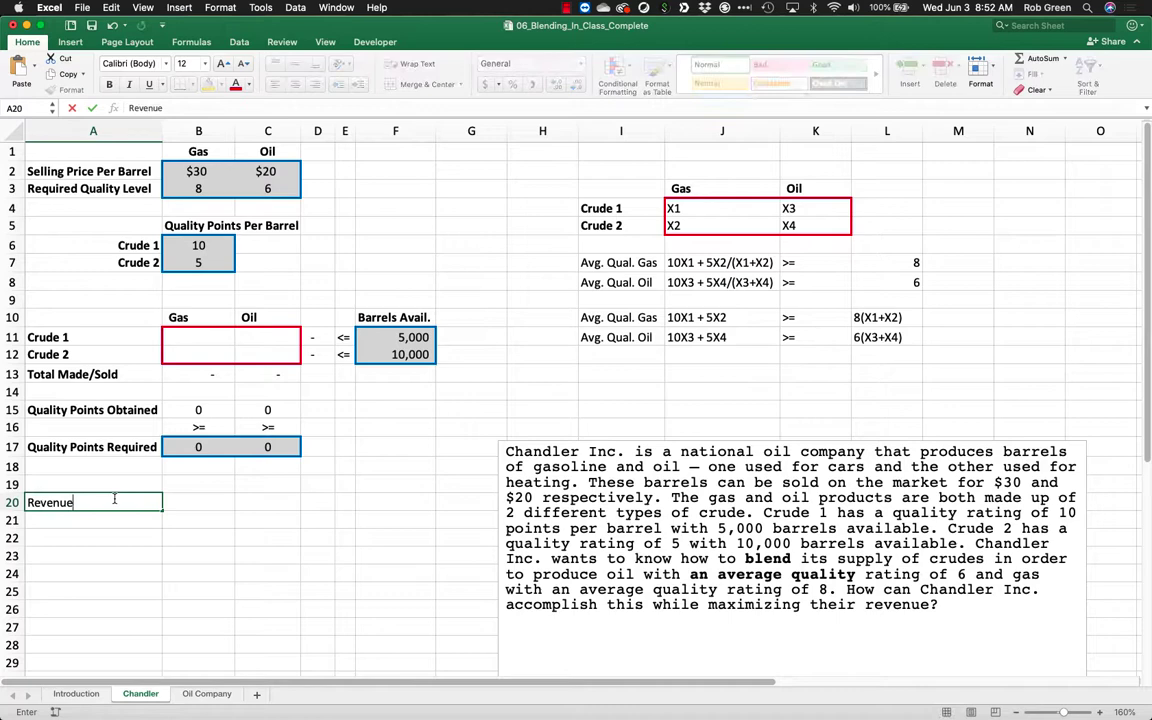
{"action": "key", "text": "Return"}
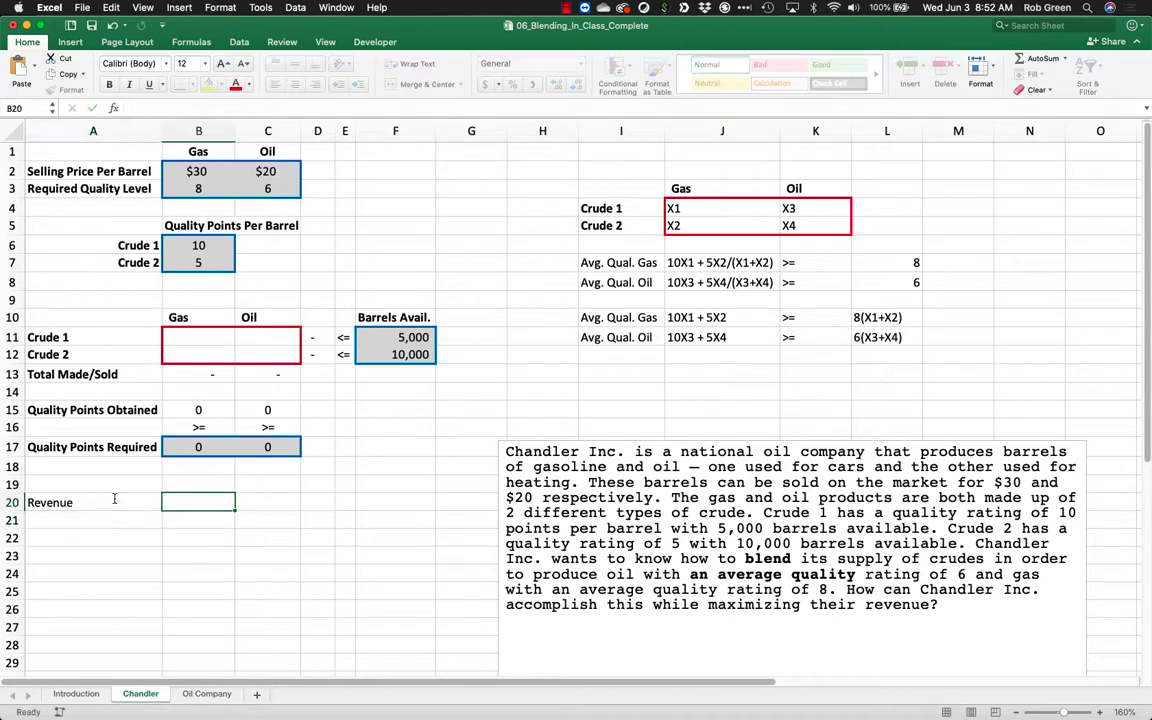
- Apply a double-line outline border to the revenue cell B20
{"action": "left_click", "coordinate": [190, 502]}
{"action": "right_click", "coordinate": [199, 508]}
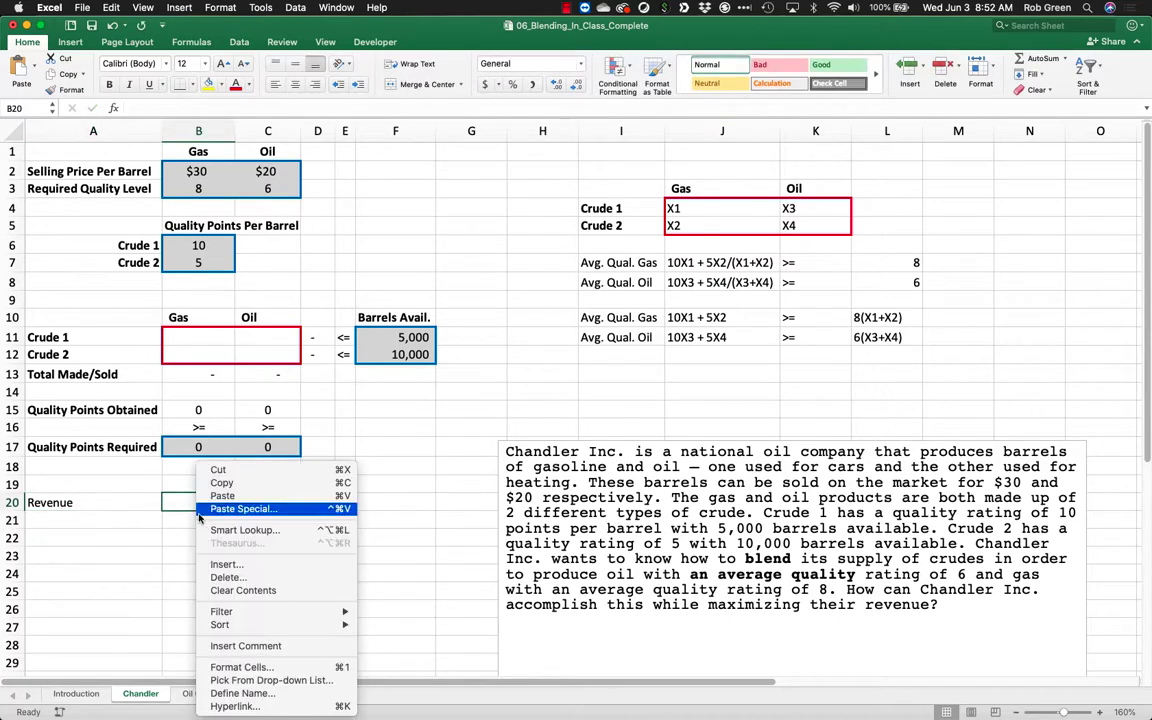
{"action": "left_click", "coordinate": [240, 666]}
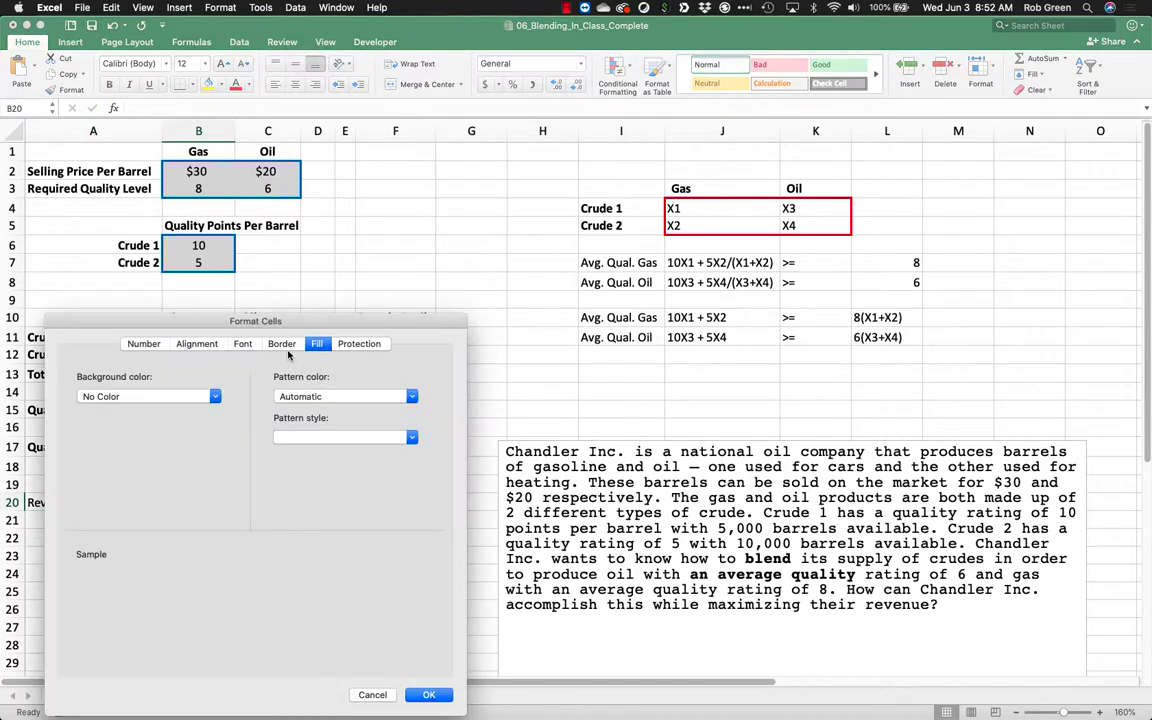
{"action": "left_click", "coordinate": [284, 345]}
{"action": "left_click", "coordinate": [160, 498]}
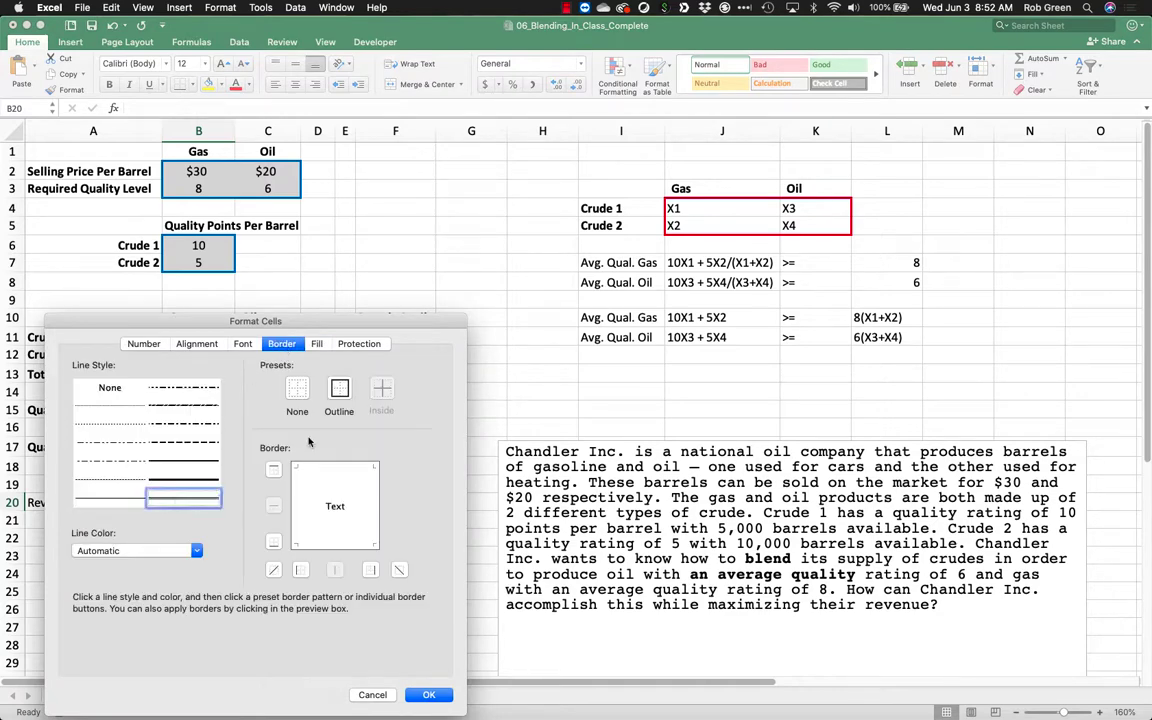
{"action": "left_click", "coordinate": [339, 390]}
{"action": "left_click", "coordinate": [430, 694]}
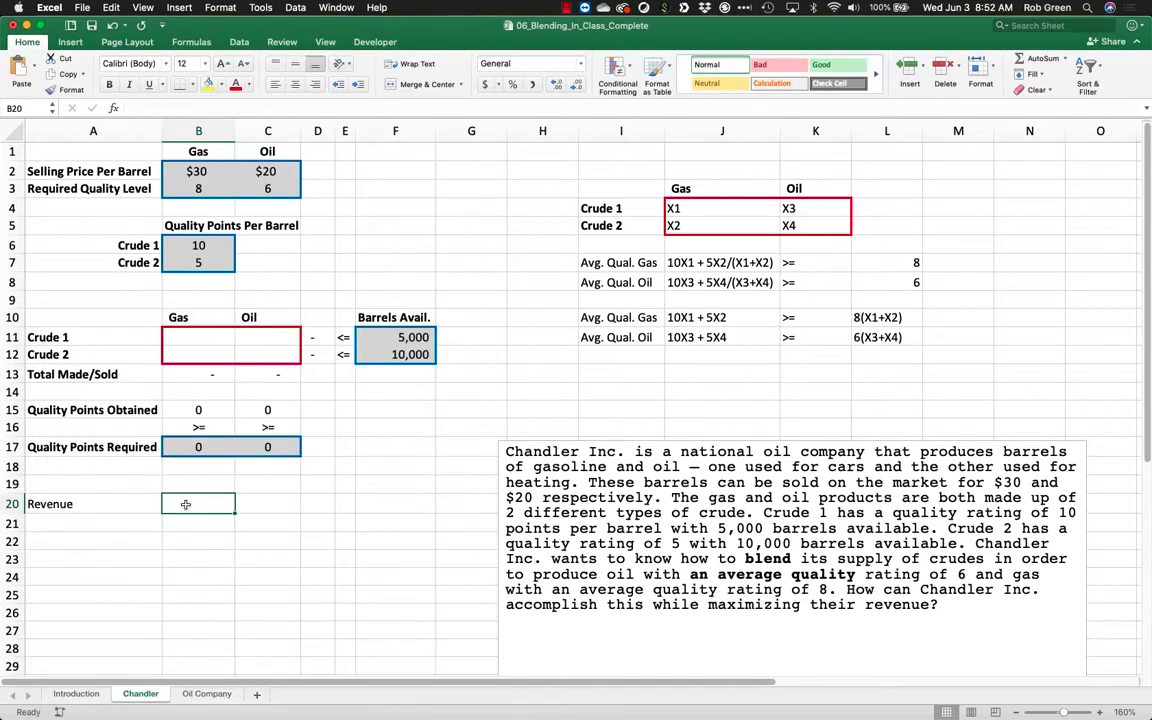
- Calculate total revenue in B20 with =SUMPRODUCT(B2:C2,B13:C13), multiplying selling prices by barrels made and sold
{"action": "type", "text": "=sump"}
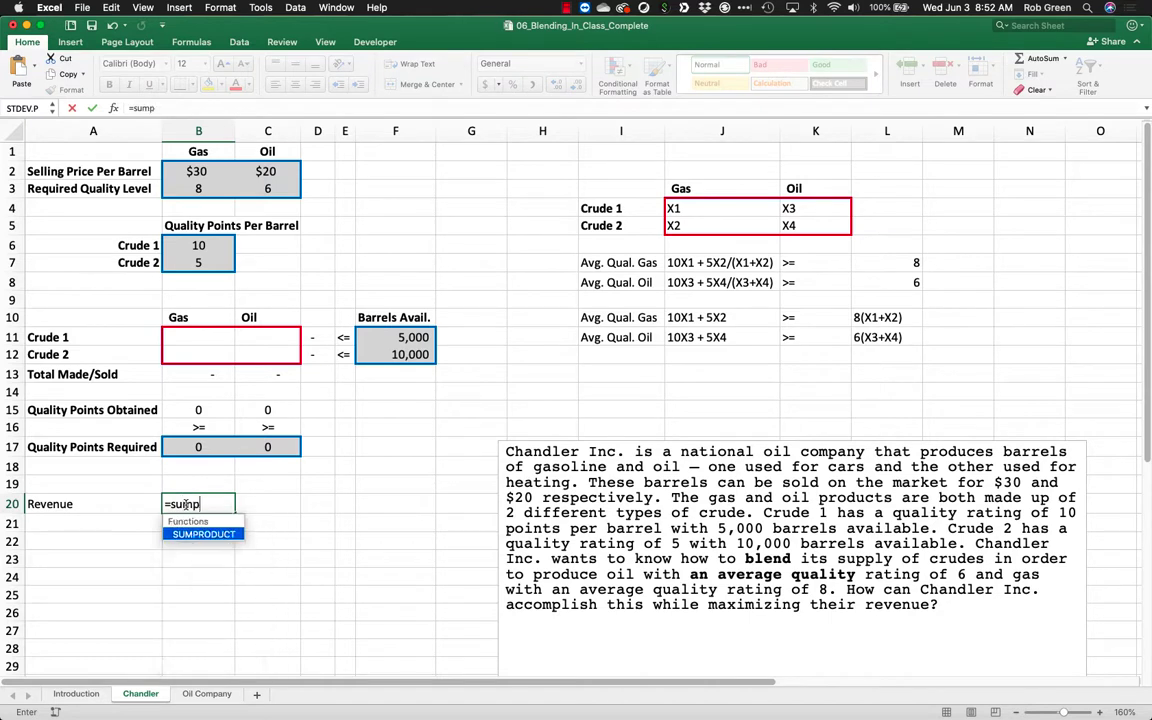
{"action": "type", "text": "roduct("}
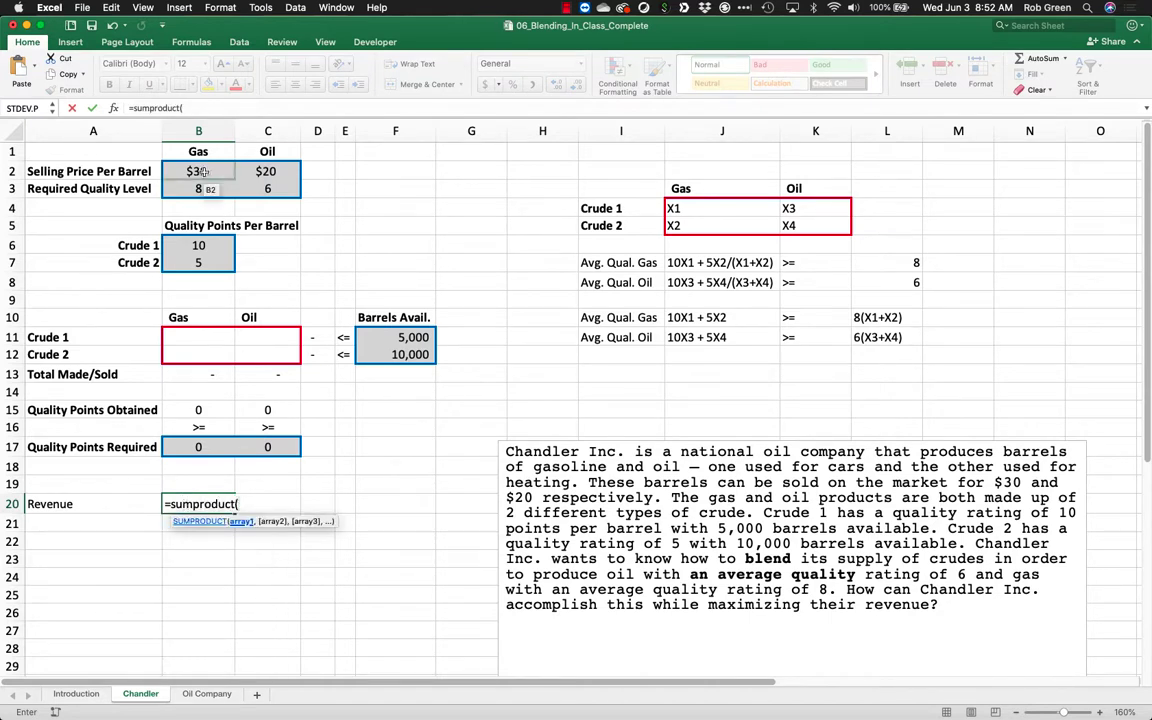
{"action": "left_click_drag", "start_coordinate": [196, 171], "coordinate": [283, 171]}
{"action": "type", "text": ","}
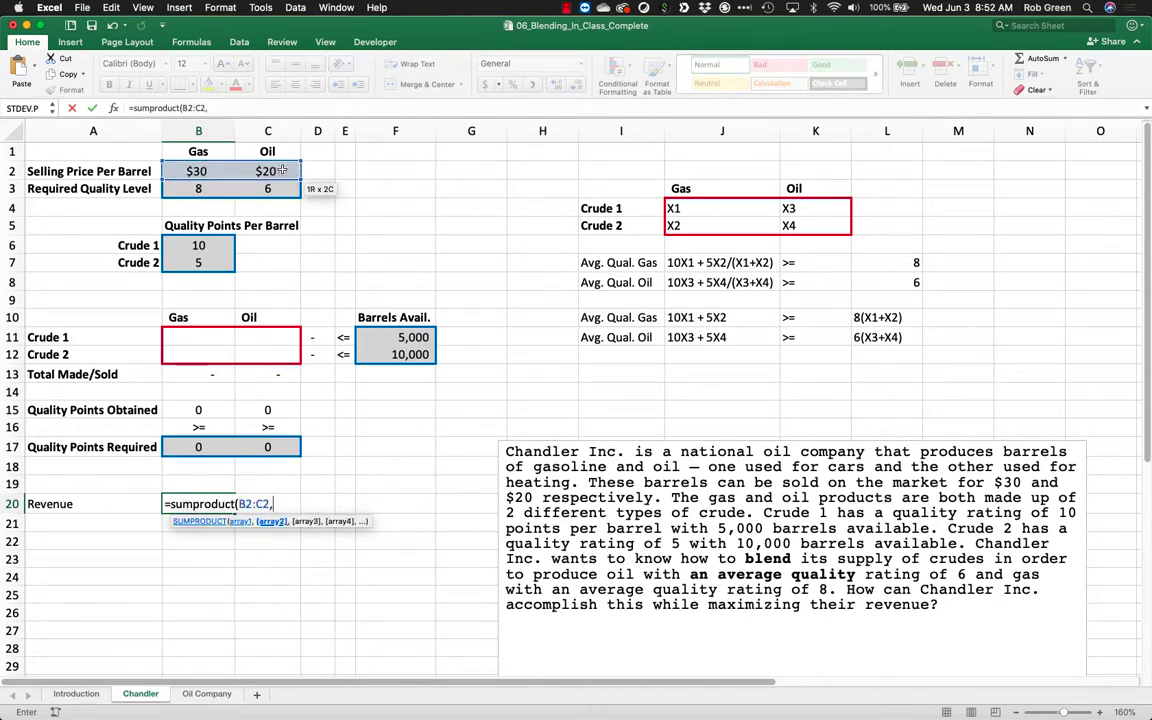
{"action": "left_click_drag", "start_coordinate": [199, 374], "coordinate": [256, 374]}
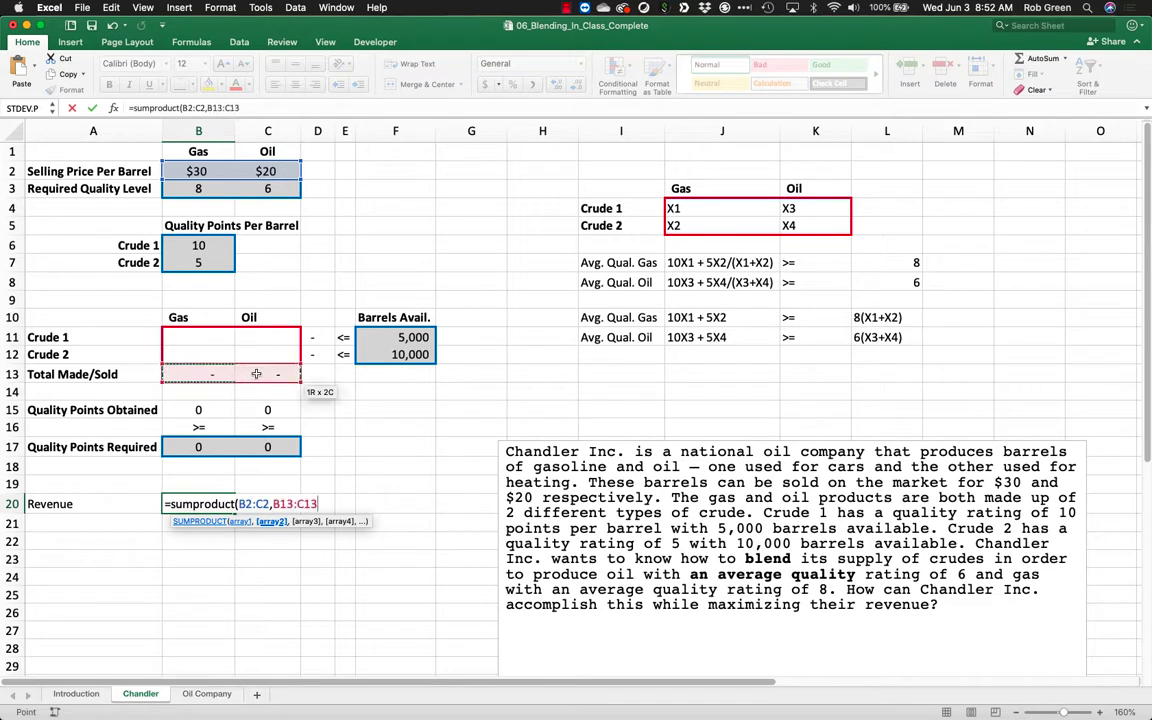
{"action": "type", "text": ")"}
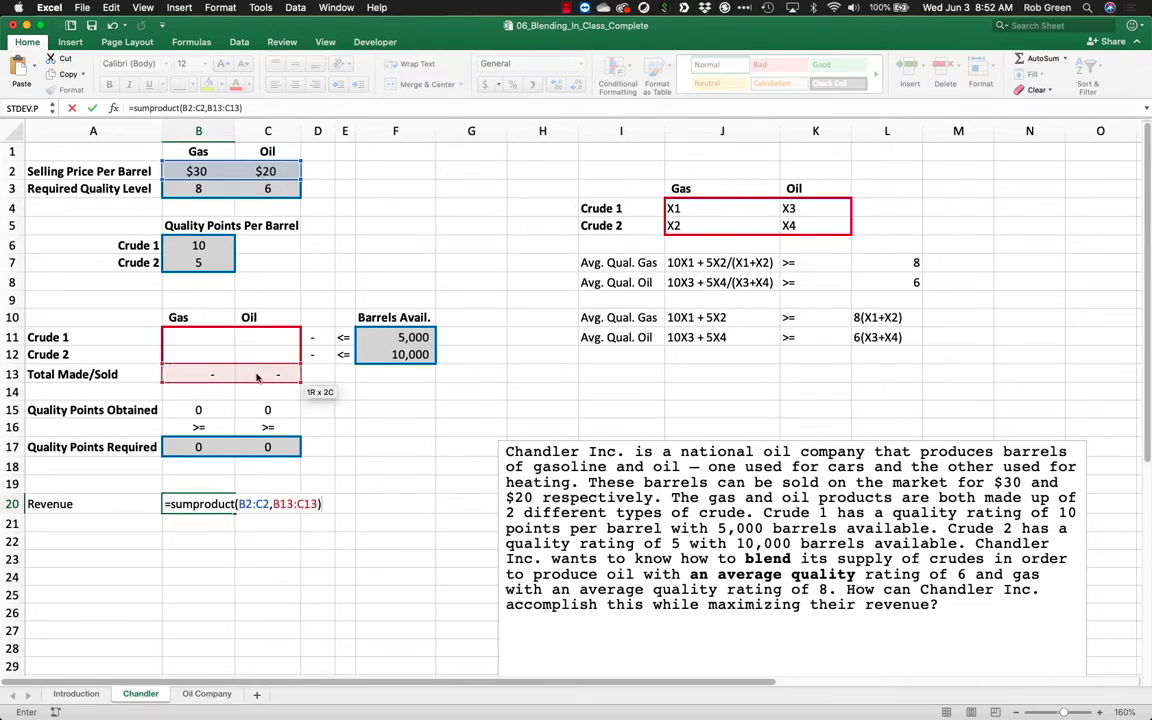
{"action": "key", "text": "Return"}
- Apply the dollar accounting number format to the revenue cell B20
{"action": "left_click", "coordinate": [226, 502]}
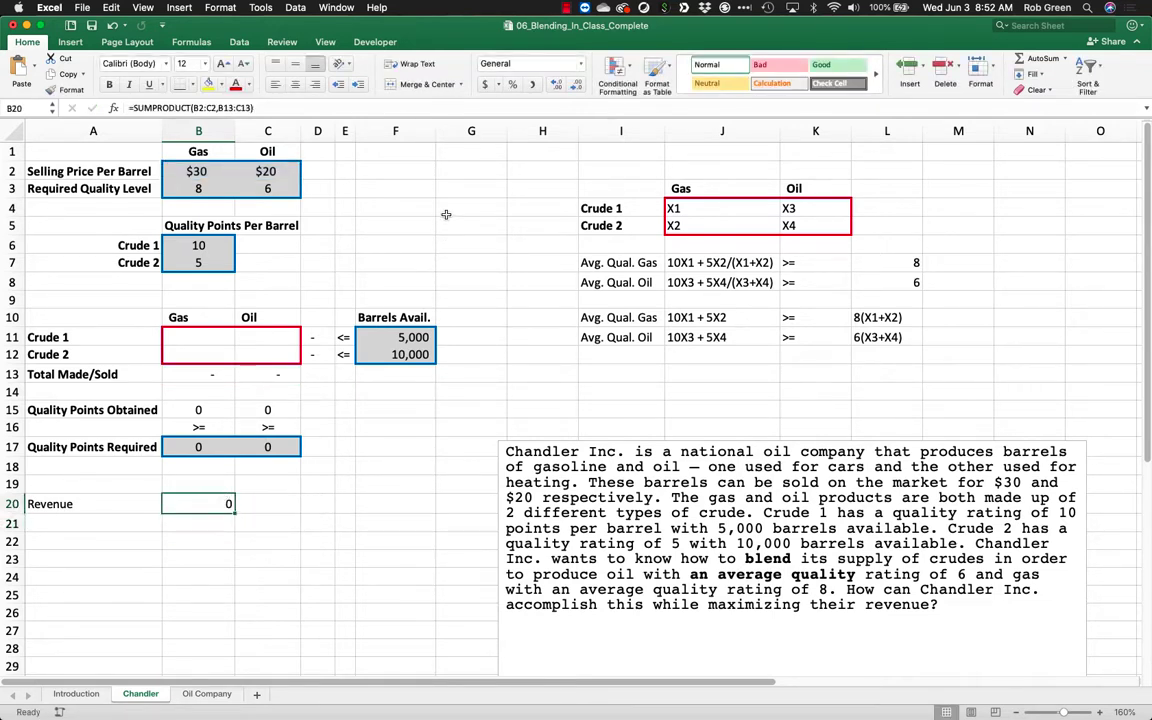
{"action": "left_click", "coordinate": [485, 84]}
{"action": "left_click", "coordinate": [467, 266]}
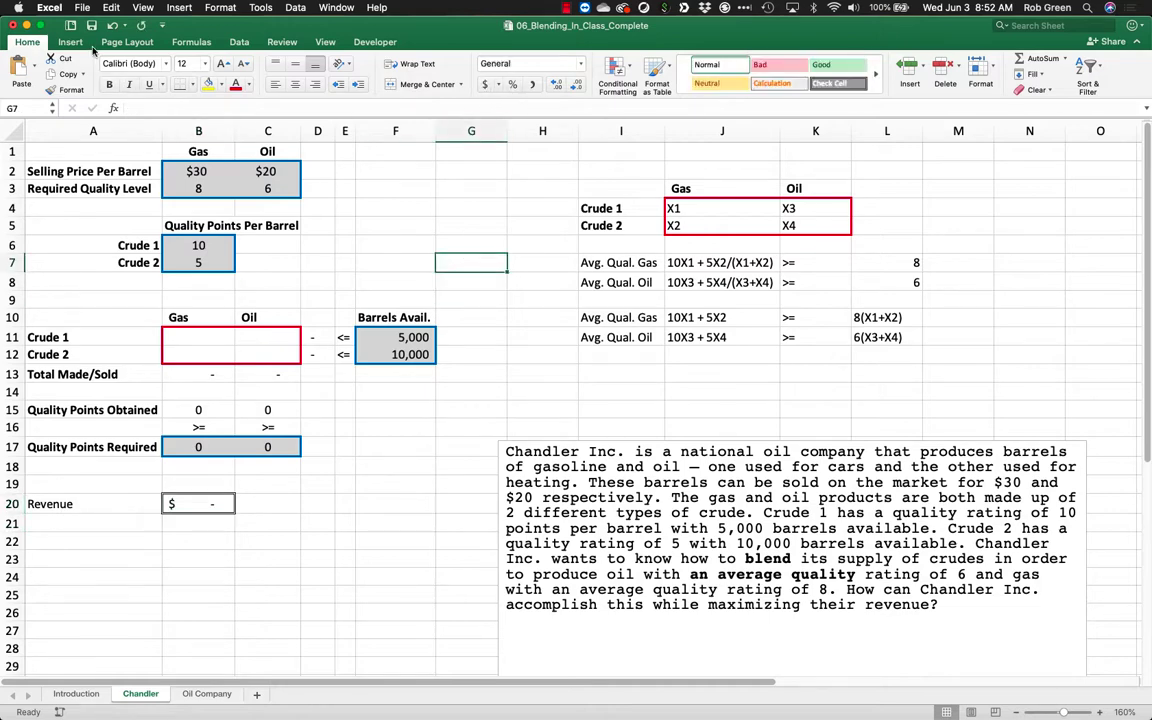
{"action": "left_click", "coordinate": [431, 166]}
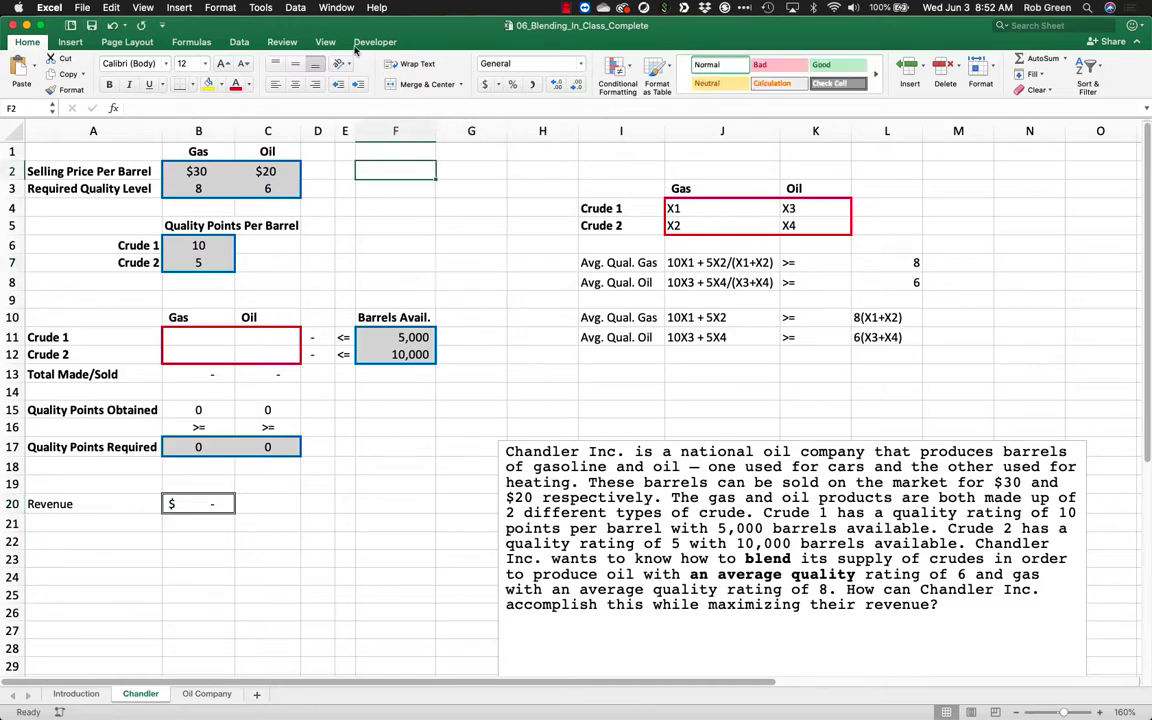
- Set up Solver to maximize objective cell B20 by changing the crude blend cells B11:C12
{"action": "left_click", "coordinate": [236, 43]}
{"action": "left_click", "coordinate": [829, 70]}
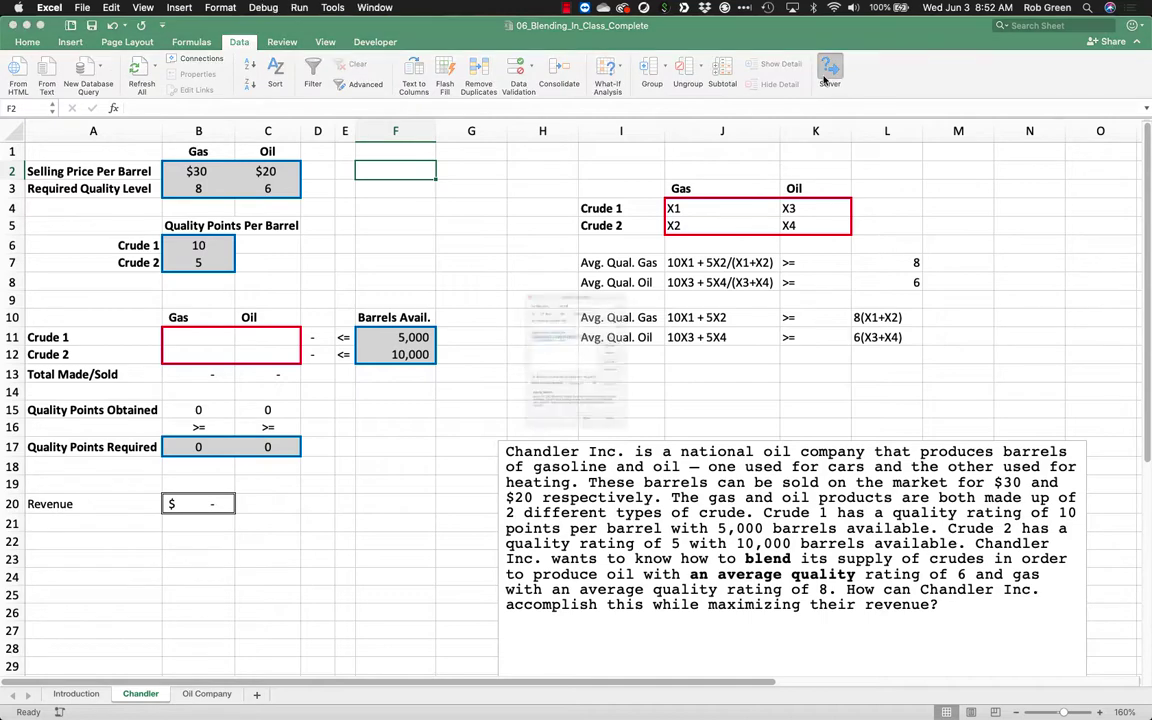
{"action": "left_click", "coordinate": [221, 500]}
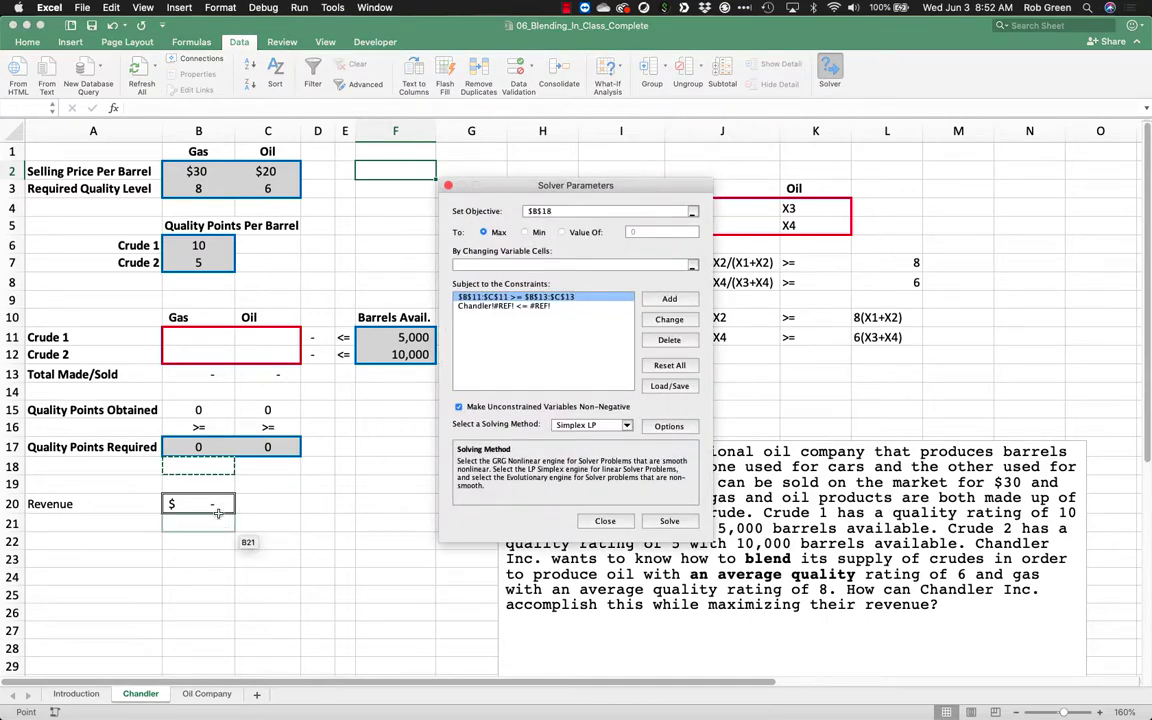
{"action": "left_click", "coordinate": [497, 233]}
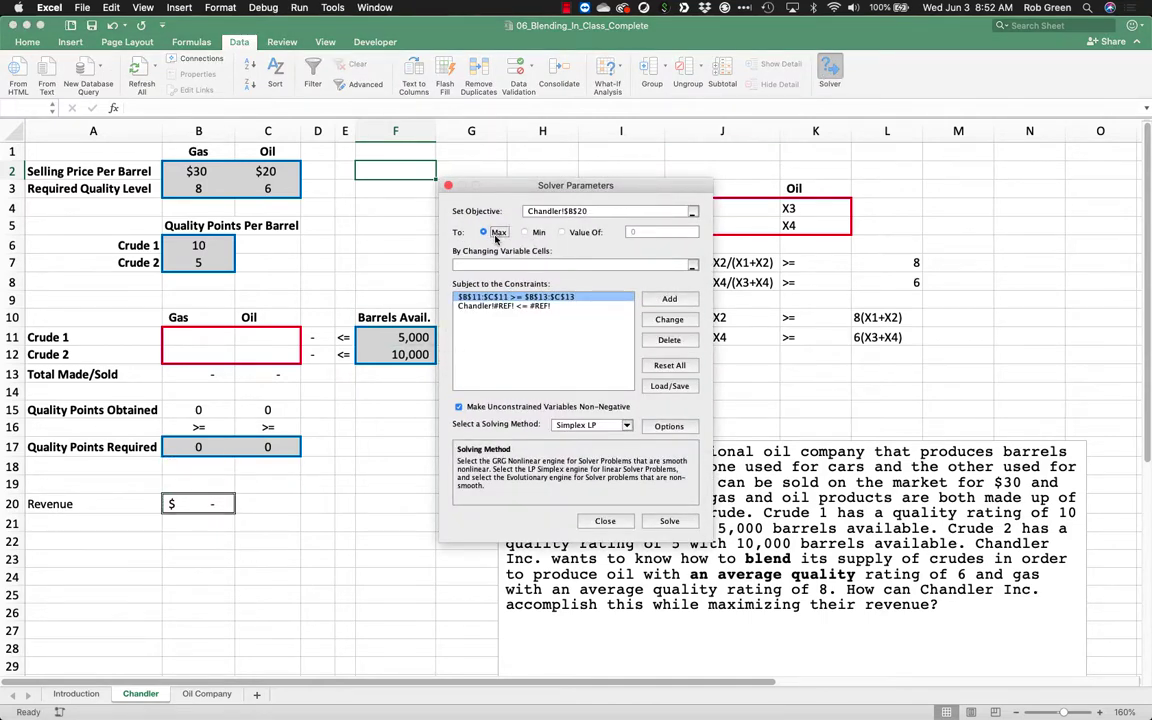
{"action": "left_click", "coordinate": [470, 264]}
{"action": "left_click_drag", "start_coordinate": [190, 340], "coordinate": [267, 355]}
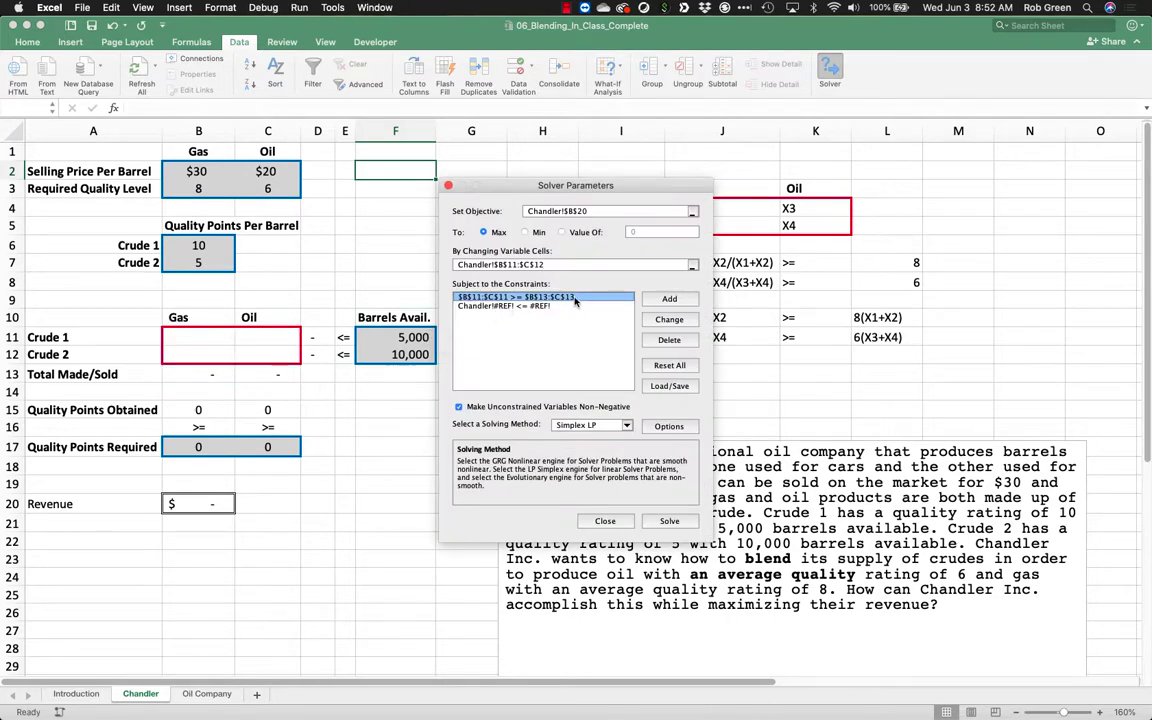
- Delete the two outdated constraints from the Solver model, keeping the new objective and variable cells
{"action": "left_click", "coordinate": [676, 366]}
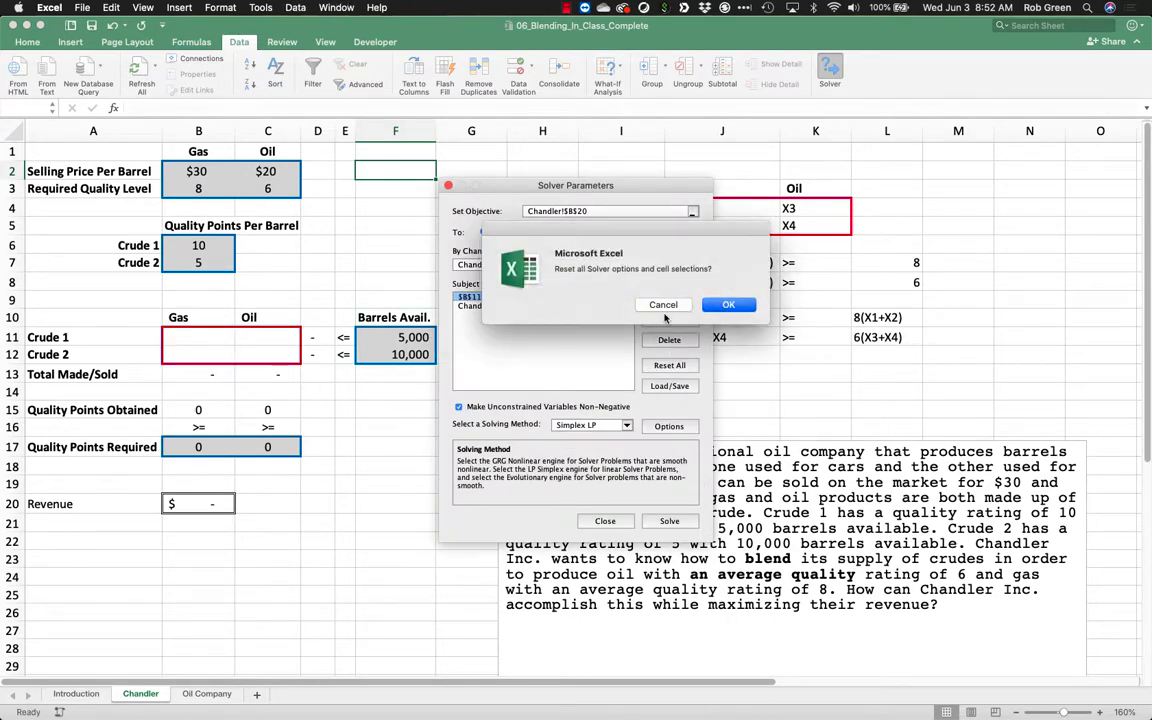
{"action": "left_click", "coordinate": [663, 305]}
{"action": "left_click", "coordinate": [669, 341]}
{"action": "left_click", "coordinate": [669, 341]}
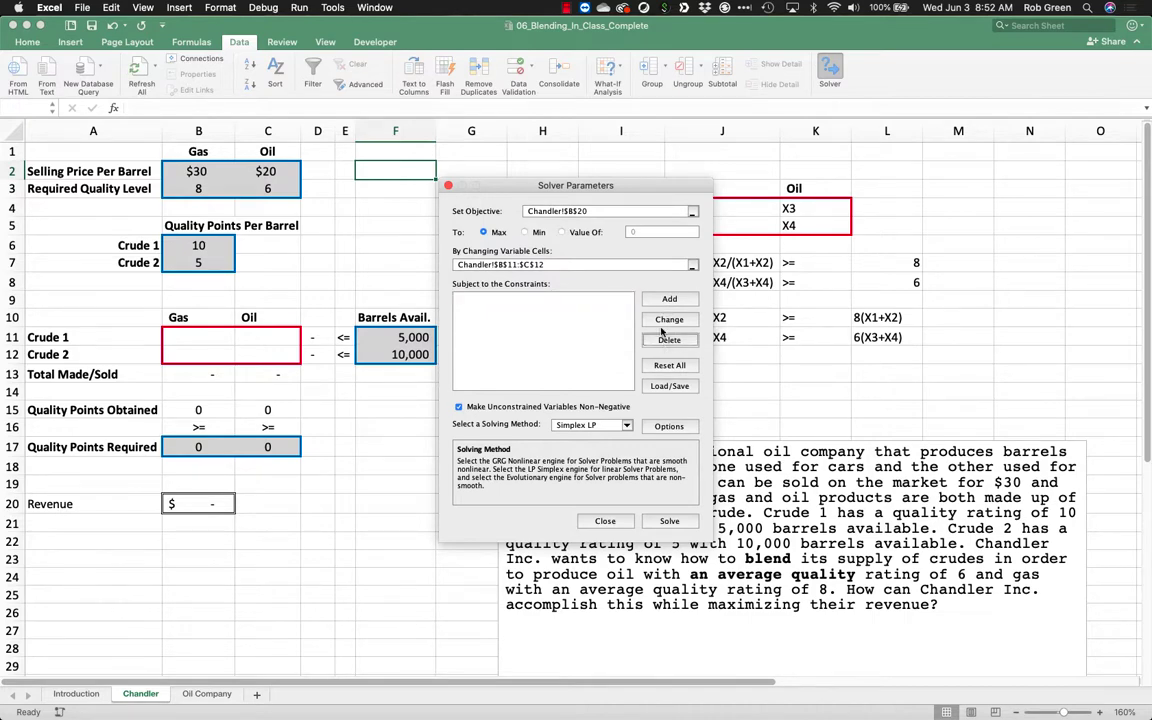
- Add the supply constraint D11:D12 <= F11:F12 to limit crude used to the barrels available
{"action": "left_click_drag", "start_coordinate": [318, 337], "coordinate": [318, 355]}
{"action": "left_click", "coordinate": [636, 363]}
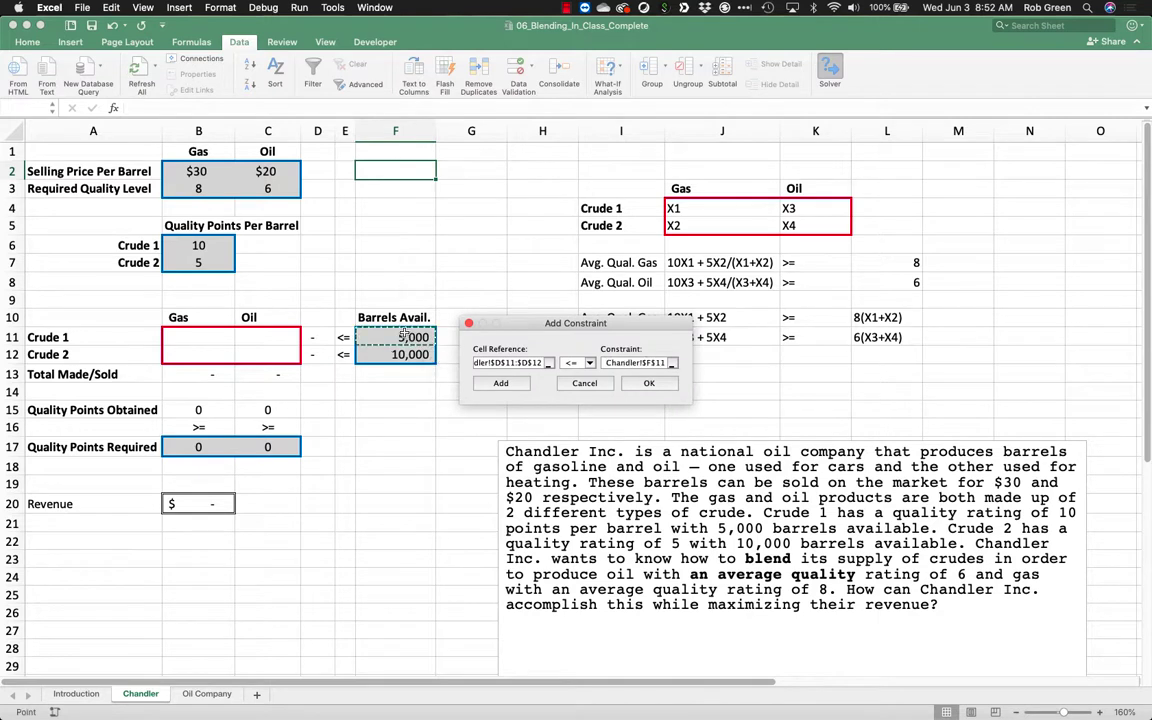
{"action": "left_click_drag", "start_coordinate": [400, 338], "coordinate": [406, 357]}
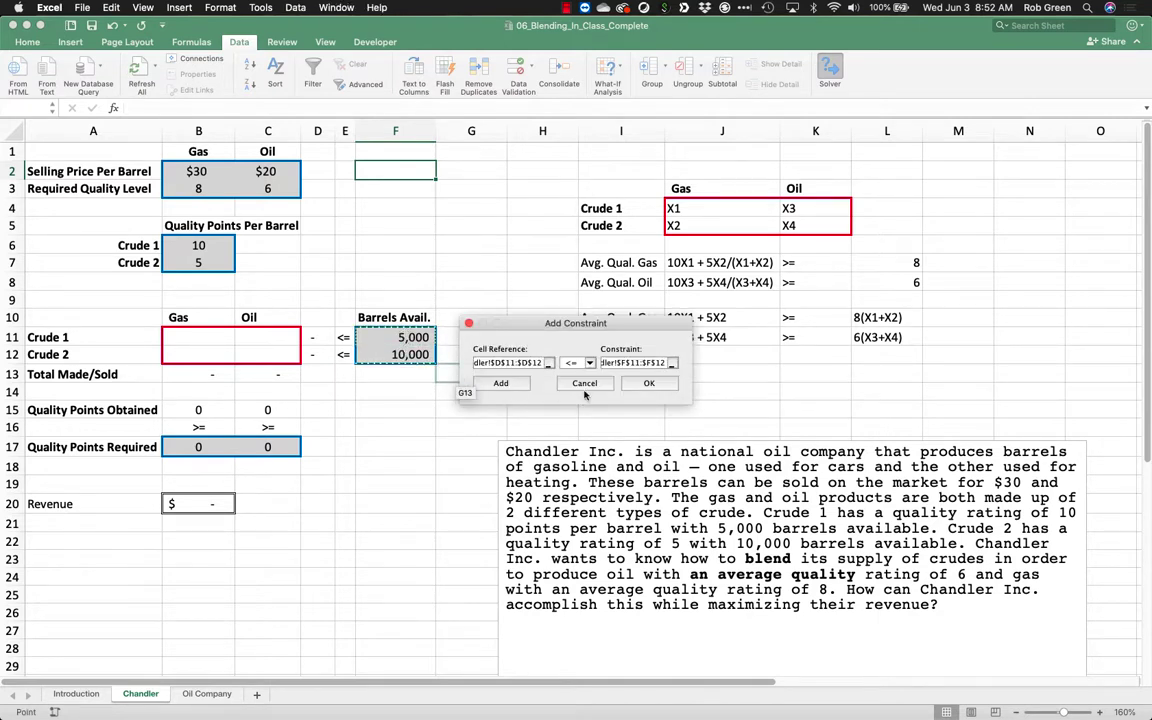
{"action": "left_click", "coordinate": [500, 383]}
- Add the quality constraint B15:C15 >= B17:C17 so points obtained meet points required
{"action": "left_click_drag", "start_coordinate": [200, 410], "coordinate": [264, 410]}
{"action": "left_click", "coordinate": [576, 363]}
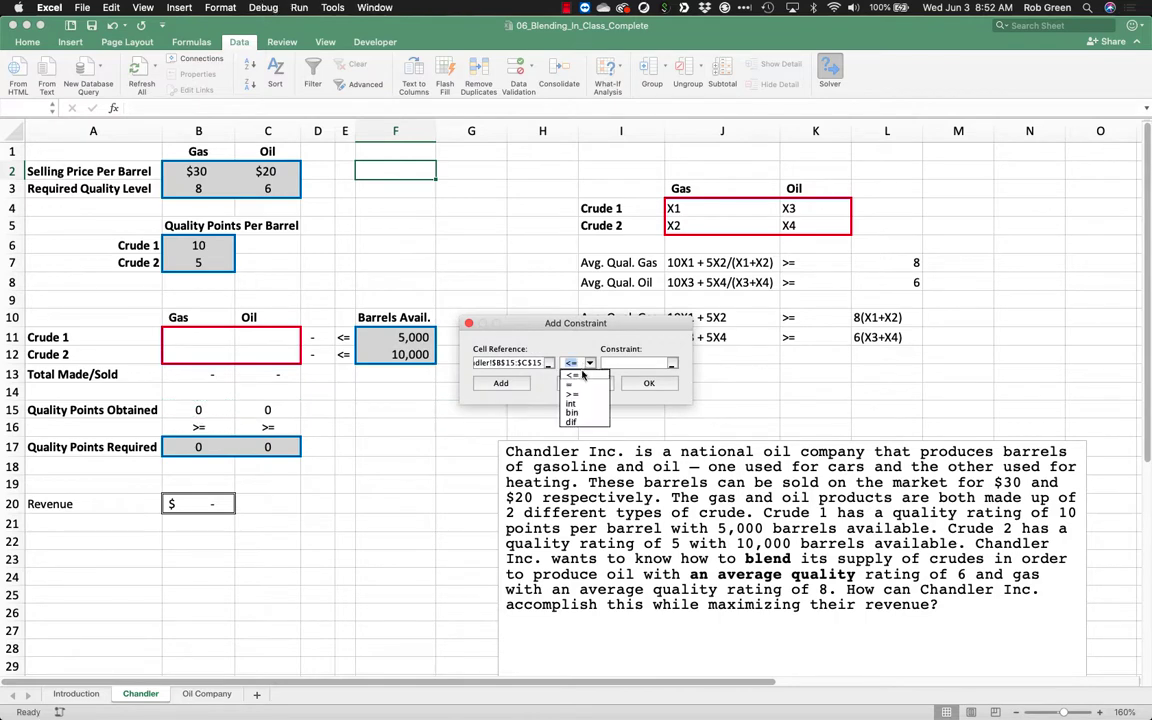
{"action": "left_click", "coordinate": [586, 398]}
{"action": "left_click_drag", "start_coordinate": [203, 440], "coordinate": [266, 447]}
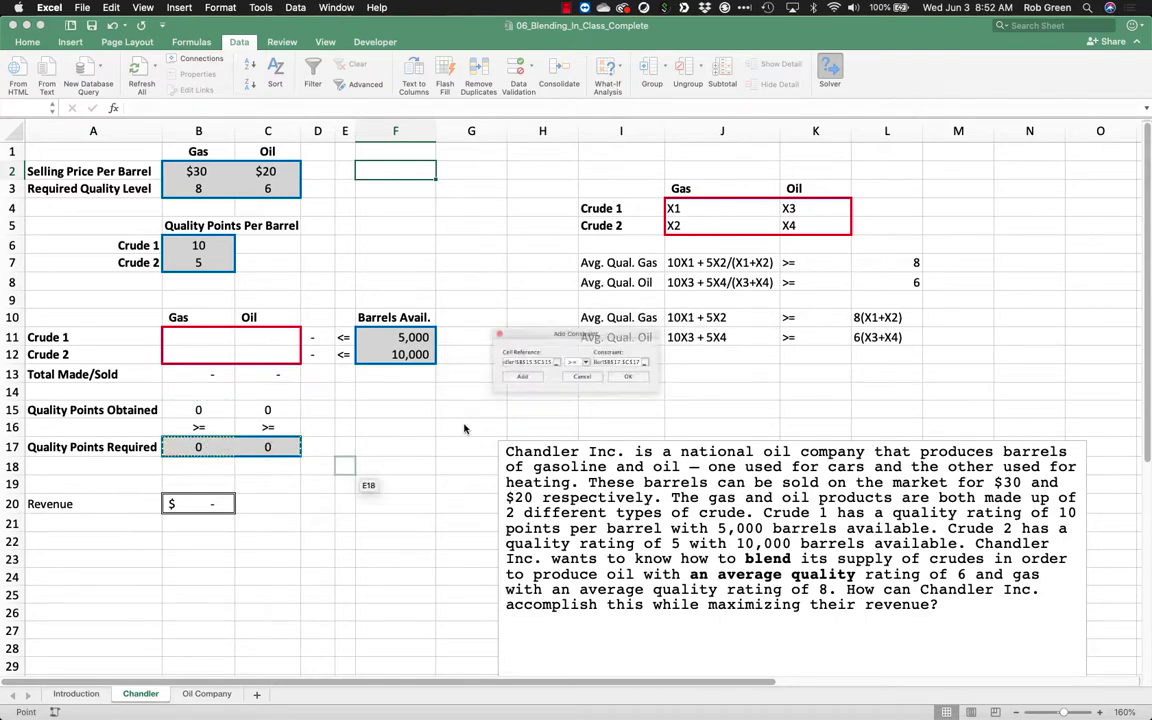
{"action": "left_click", "coordinate": [646, 383]}
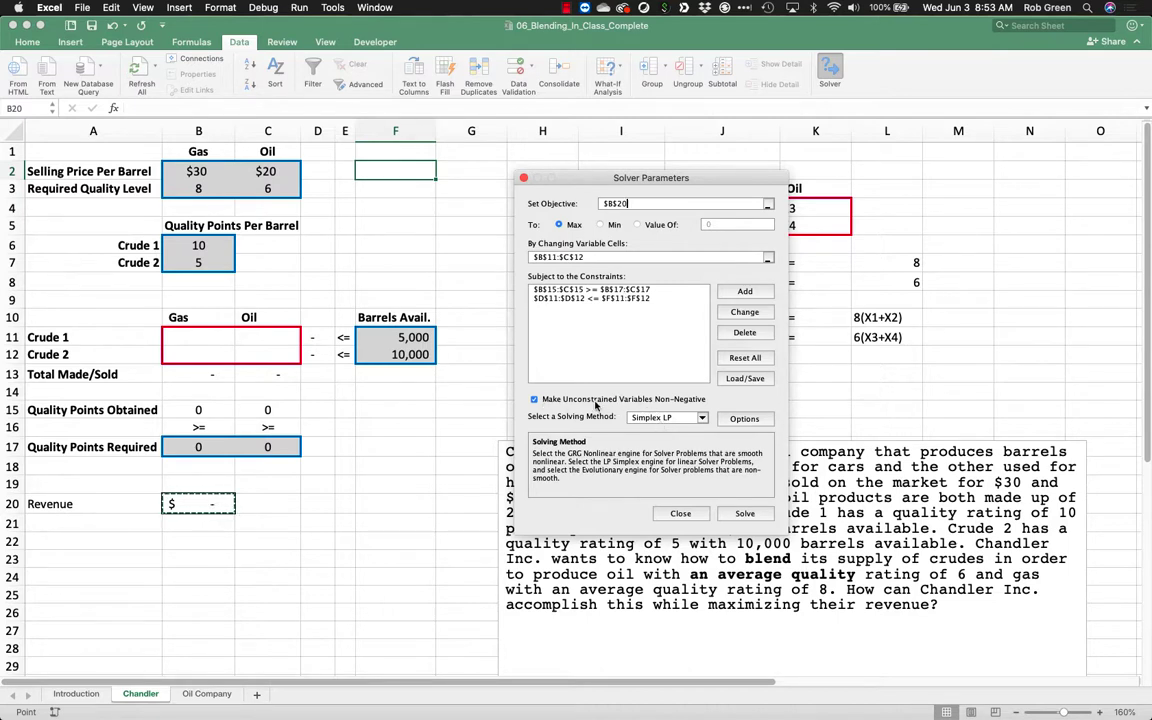
- Solve the blending model with the Simplex LP method and keep the Solver solution
{"action": "left_click", "coordinate": [741, 515]}
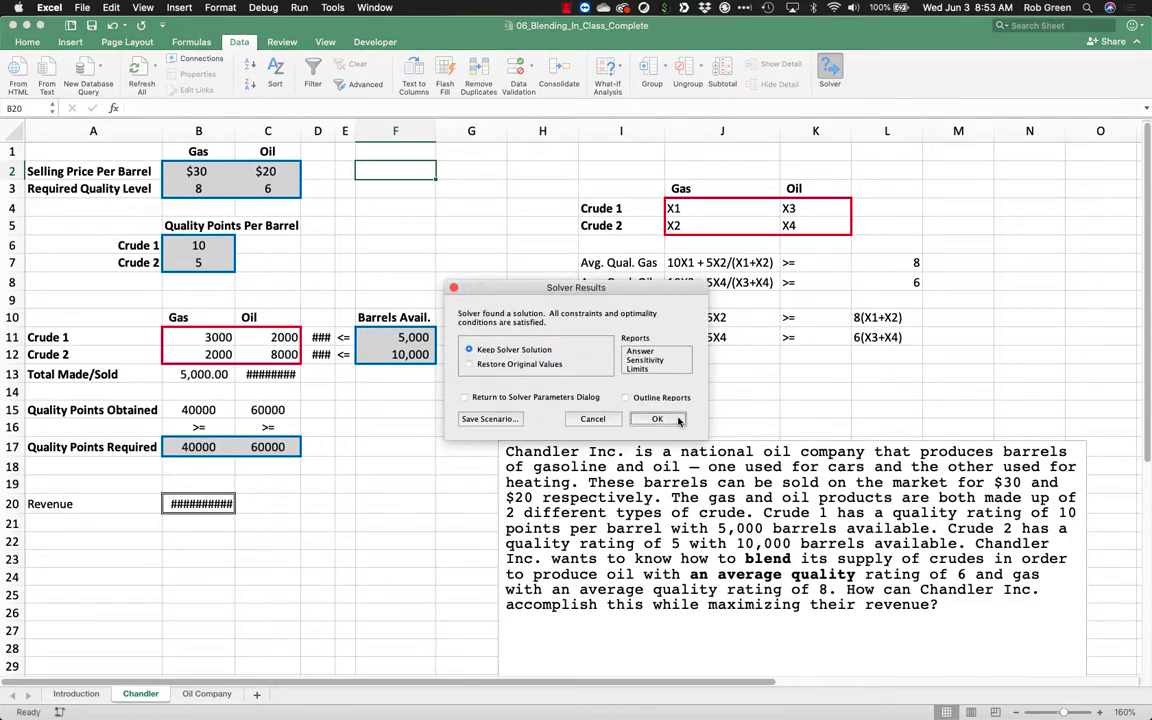
{"action": "left_click", "coordinate": [678, 421]}
- Widen columns B, C and D so the crude totals and the revenue figure display in full
{"action": "left_click_drag", "start_coordinate": [248, 376], "coordinate": [241, 388]}
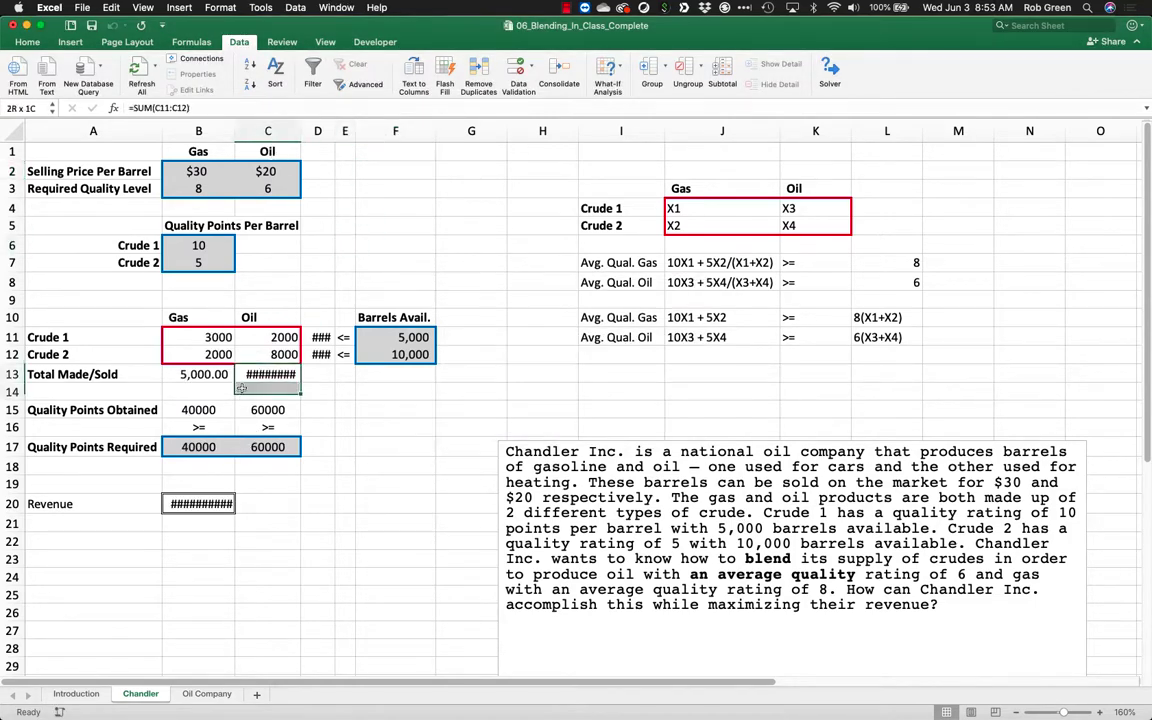
{"action": "left_click", "coordinate": [318, 245]}
{"action": "double_click", "coordinate": [335, 131]}
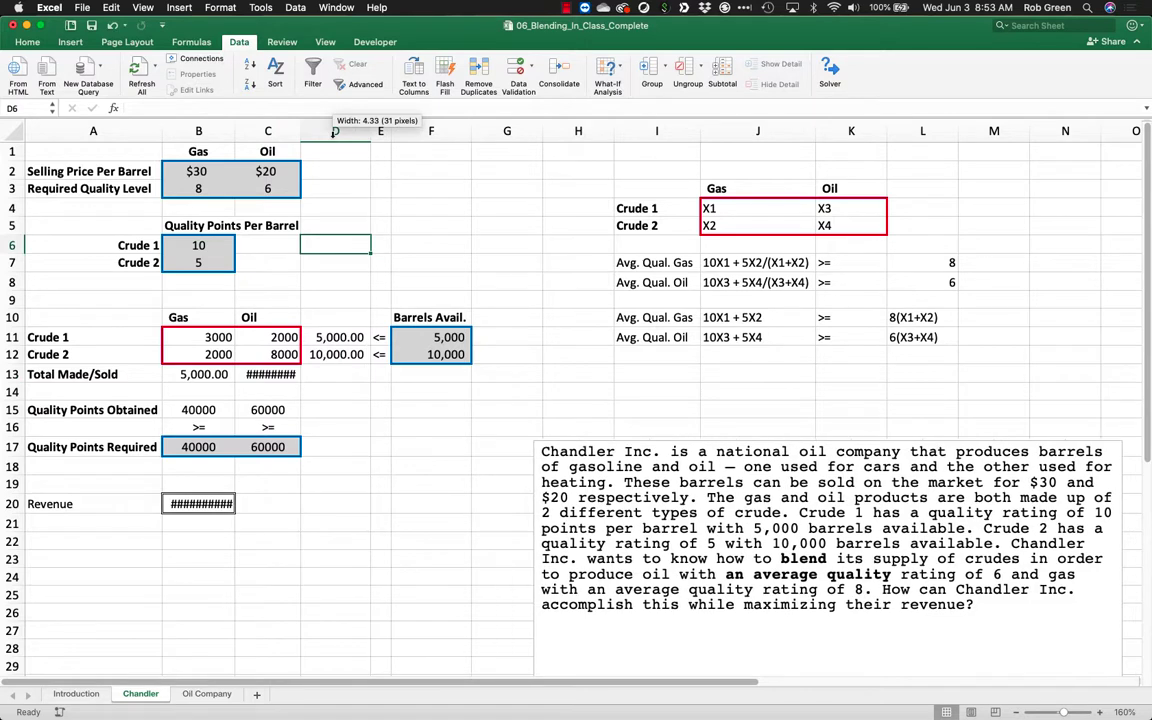
{"action": "double_click", "coordinate": [300, 131]}
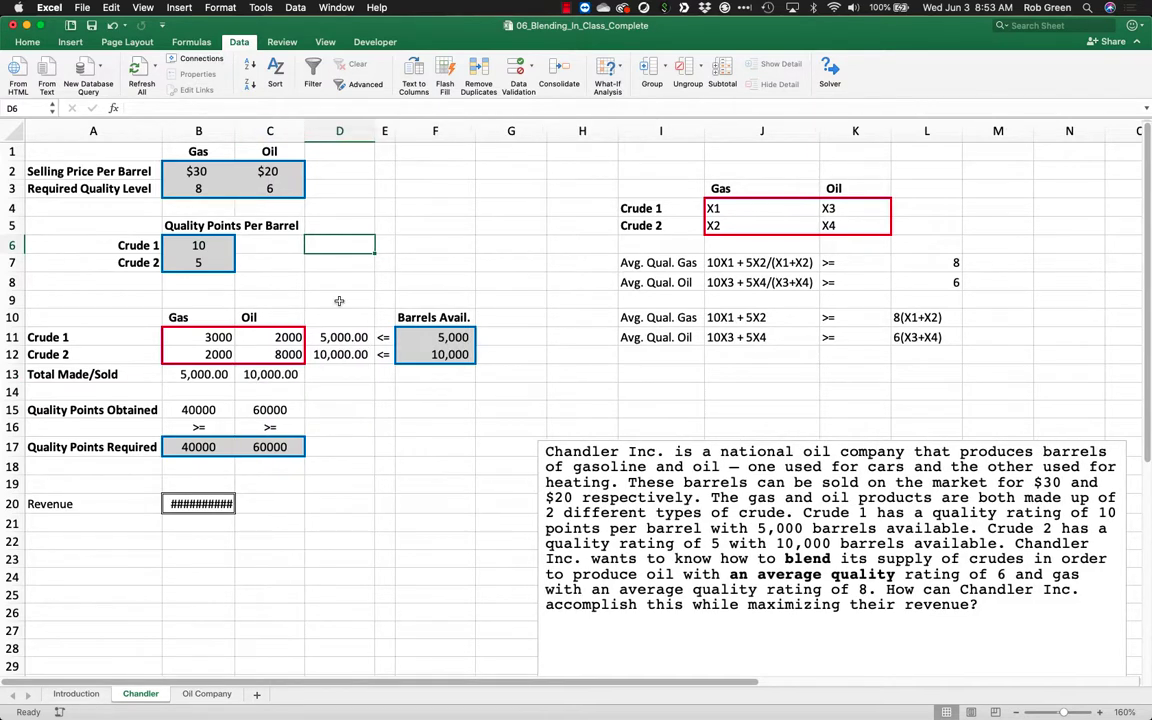
{"action": "left_click_drag", "start_coordinate": [340, 340], "coordinate": [445, 356]}
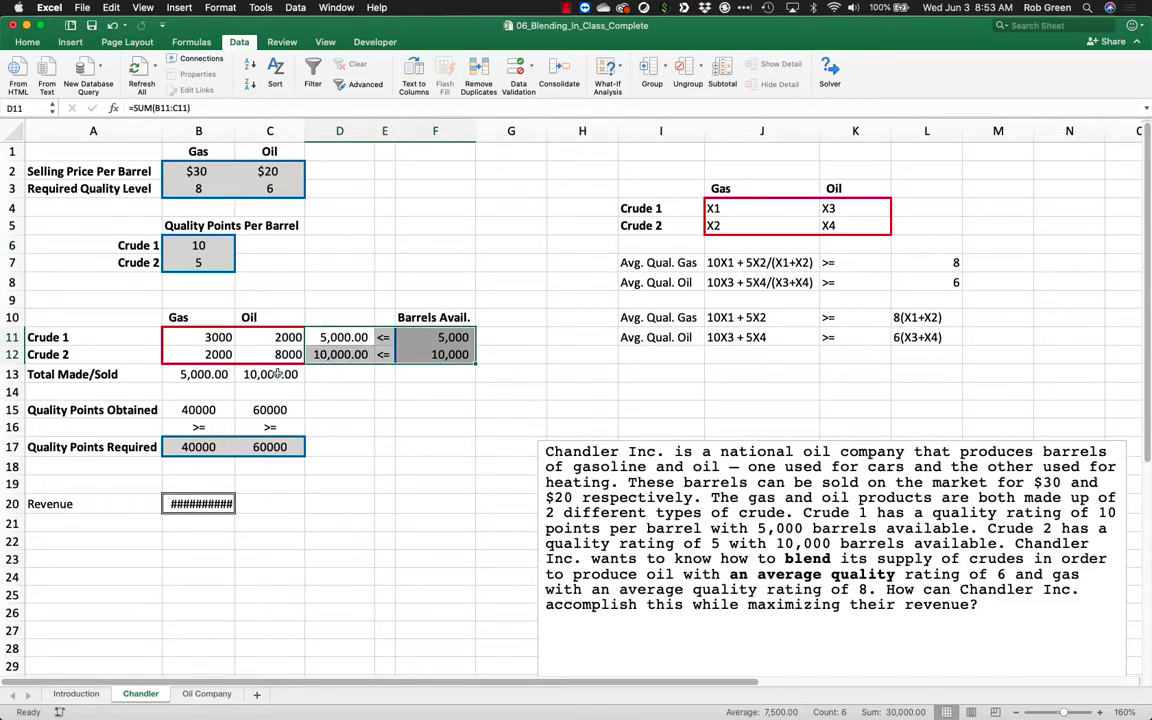
{"action": "left_click_drag", "start_coordinate": [278, 373], "coordinate": [200, 374]}
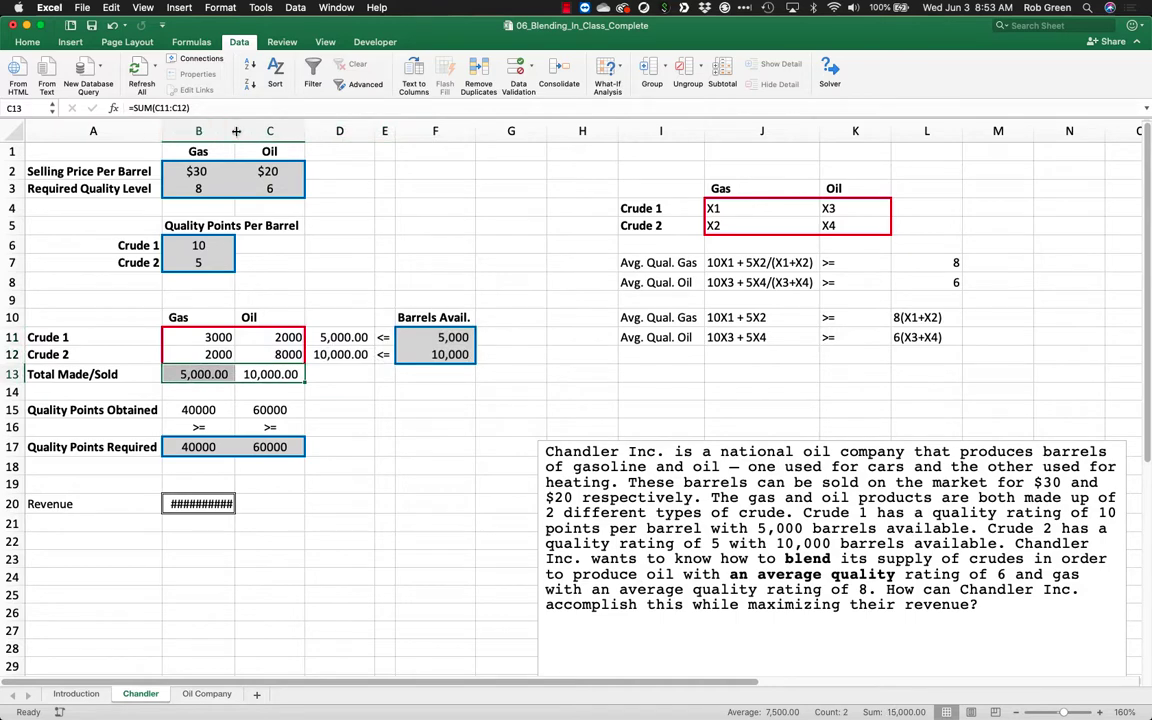
{"action": "left_click_drag", "start_coordinate": [236, 131], "coordinate": [305, 131]}
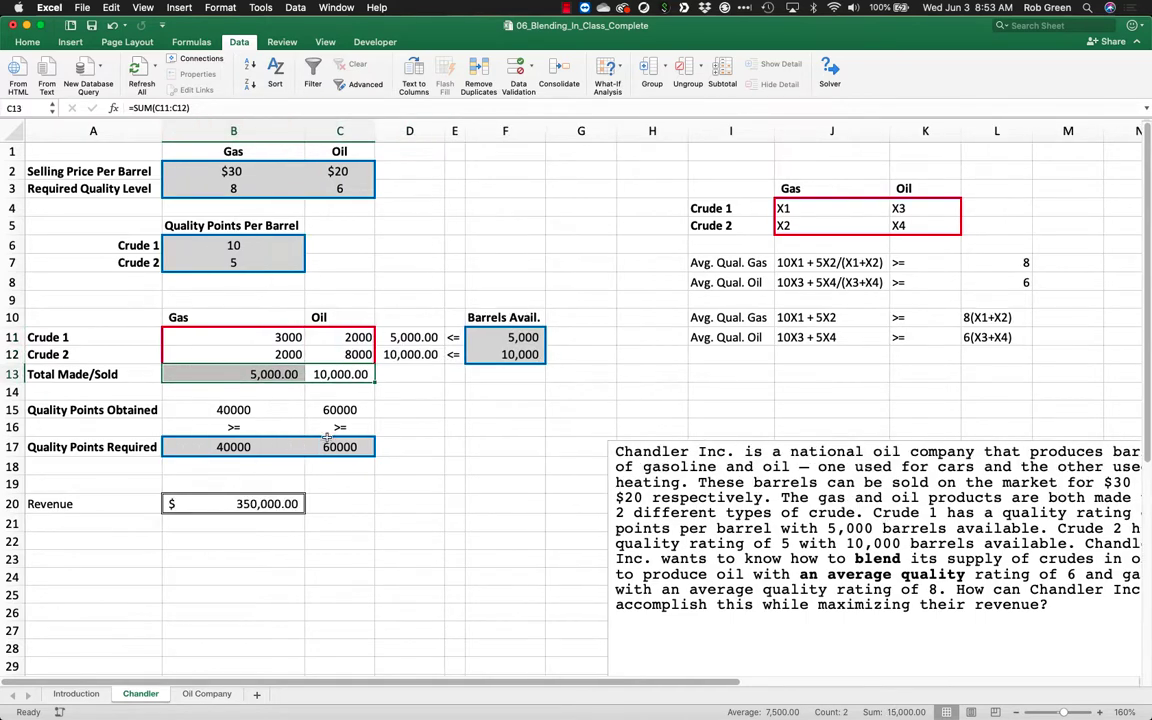
{"action": "left_click", "coordinate": [347, 488]}
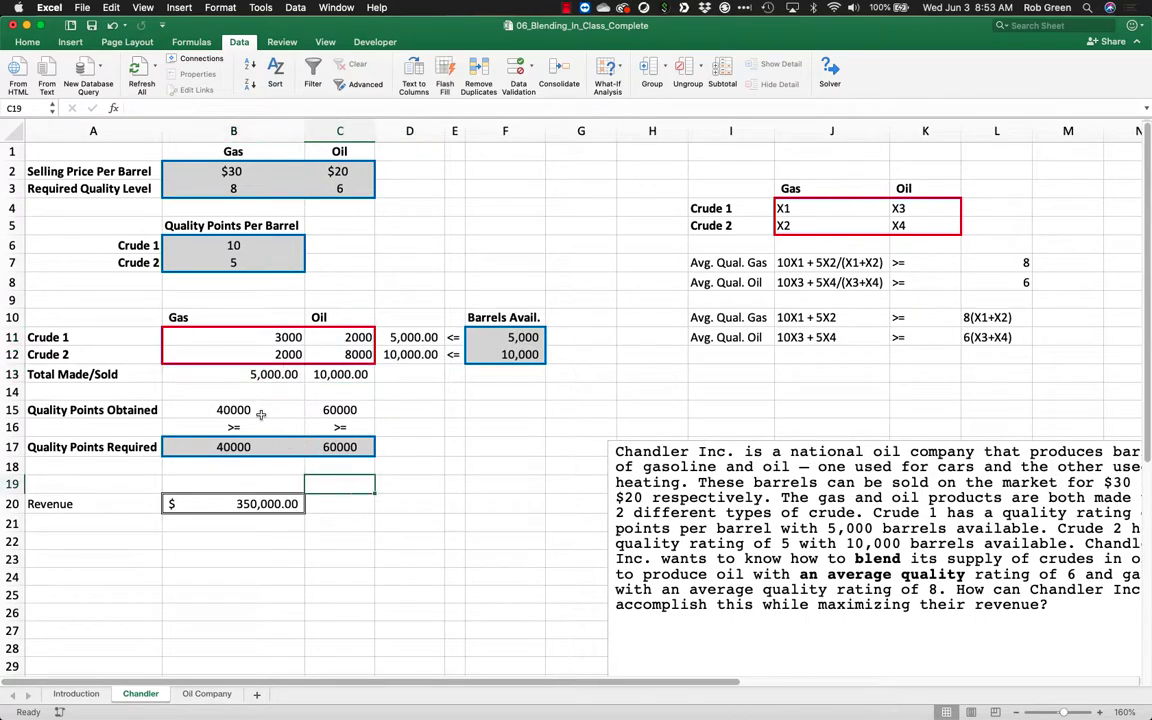
- Apply the comma number format to the quality points obtained and required in B15:C15 and B17:C17
{"action": "left_click", "coordinate": [259, 410]}
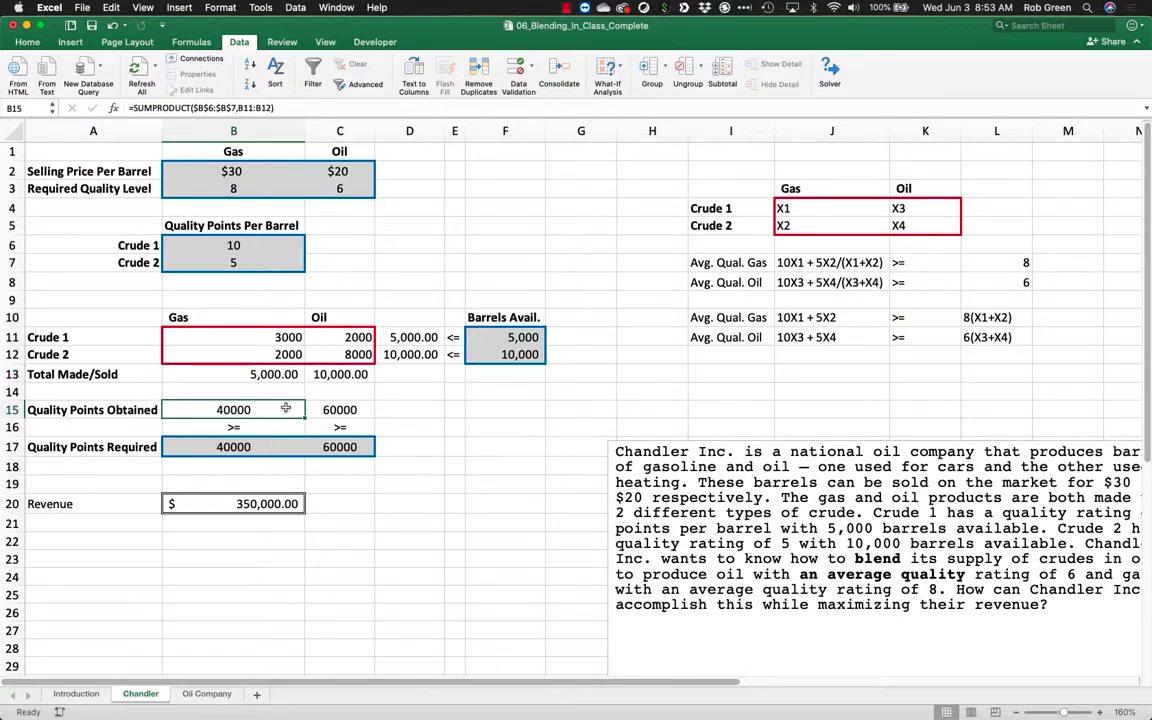
{"action": "left_click_drag", "start_coordinate": [285, 408], "coordinate": [340, 410]}
{"action": "left_click_drag", "start_coordinate": [233, 447], "coordinate": [340, 447]}
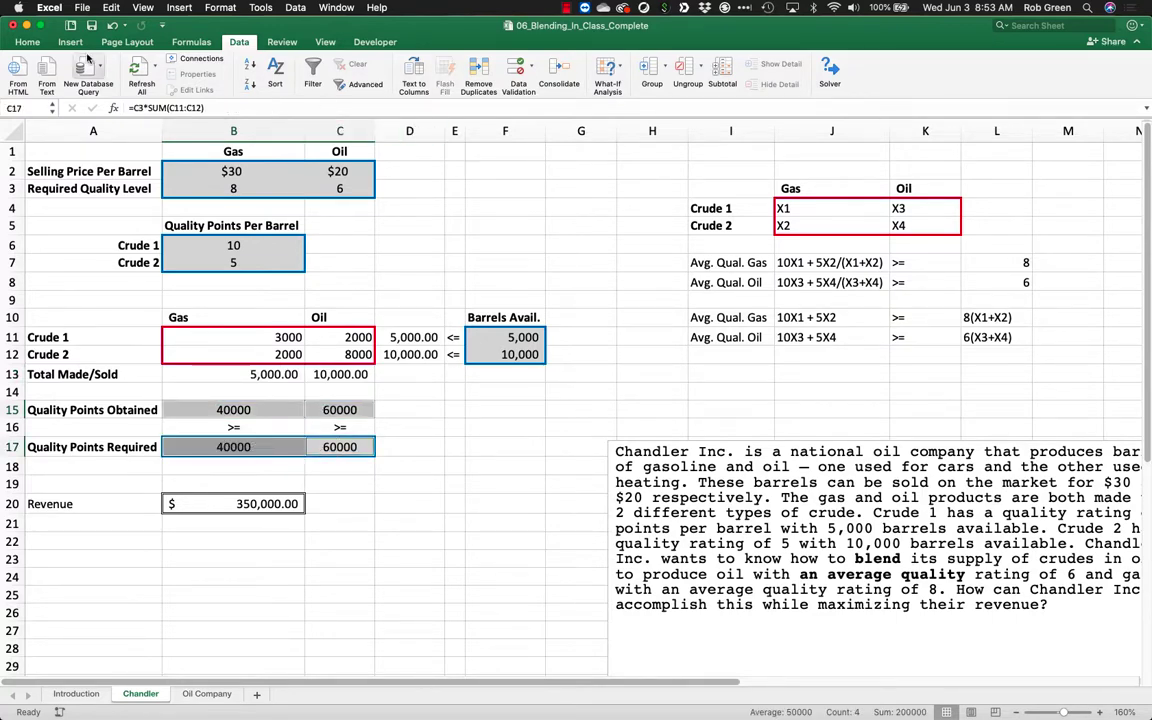
{"action": "left_click", "coordinate": [27, 42]}
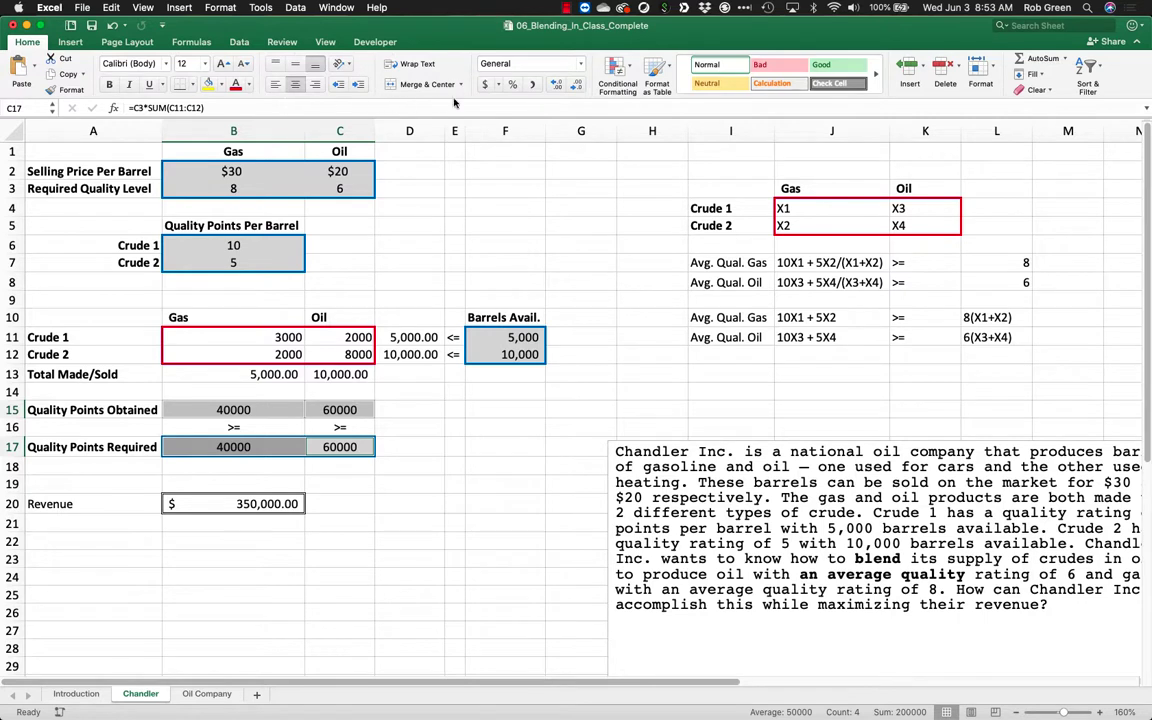
{"action": "left_click", "coordinate": [532, 84]}
{"action": "left_click", "coordinate": [489, 222]}
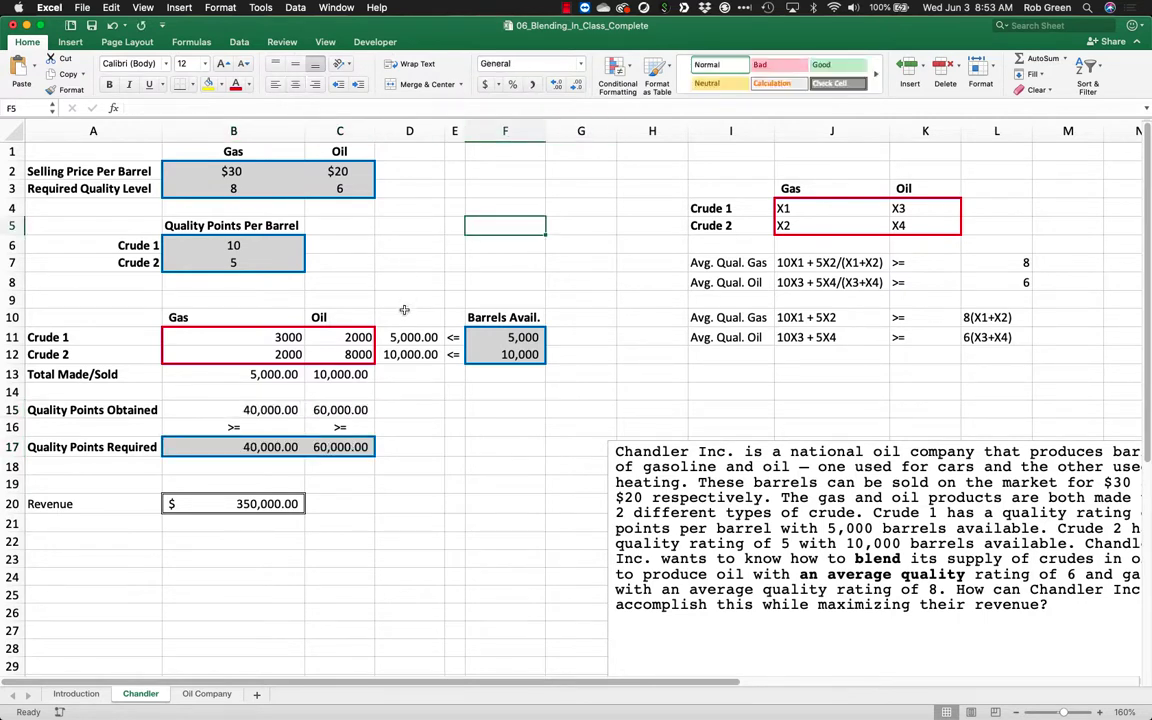
- Apply the comma number format to the crude blend quantities in B11:C12 and check the quality points obtained formulas
{"action": "left_click_drag", "start_coordinate": [357, 337], "coordinate": [230, 354]}
{"action": "left_click", "coordinate": [532, 84]}
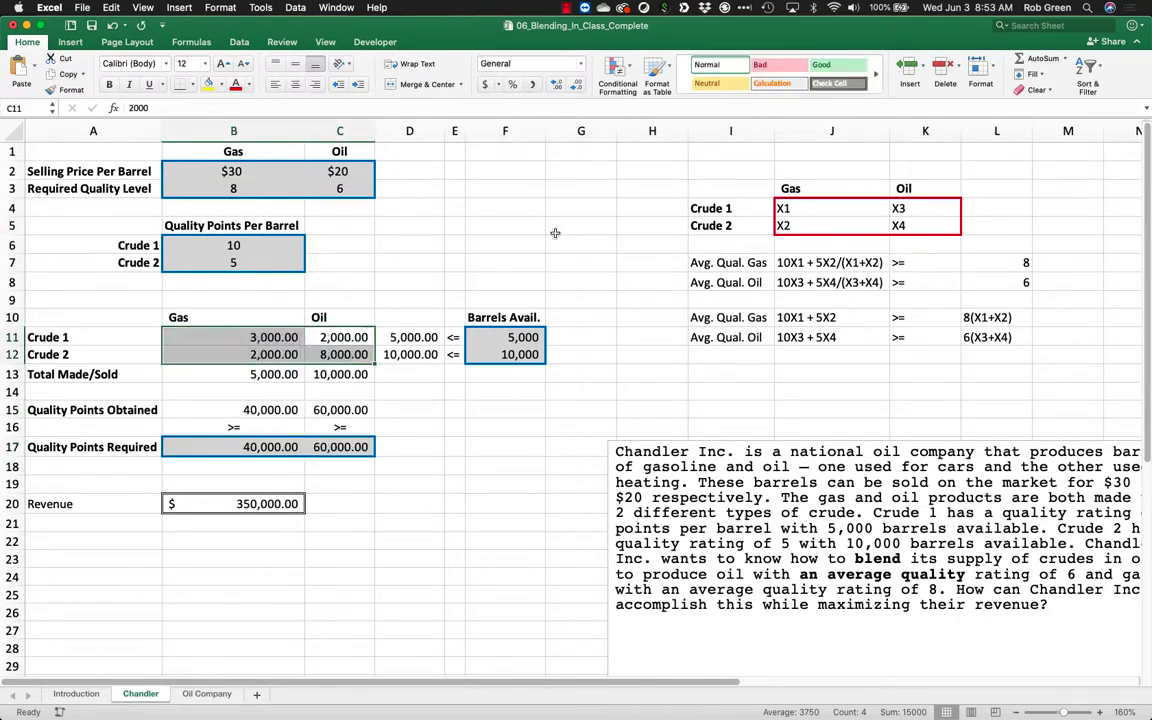
{"action": "left_click", "coordinate": [543, 276]}
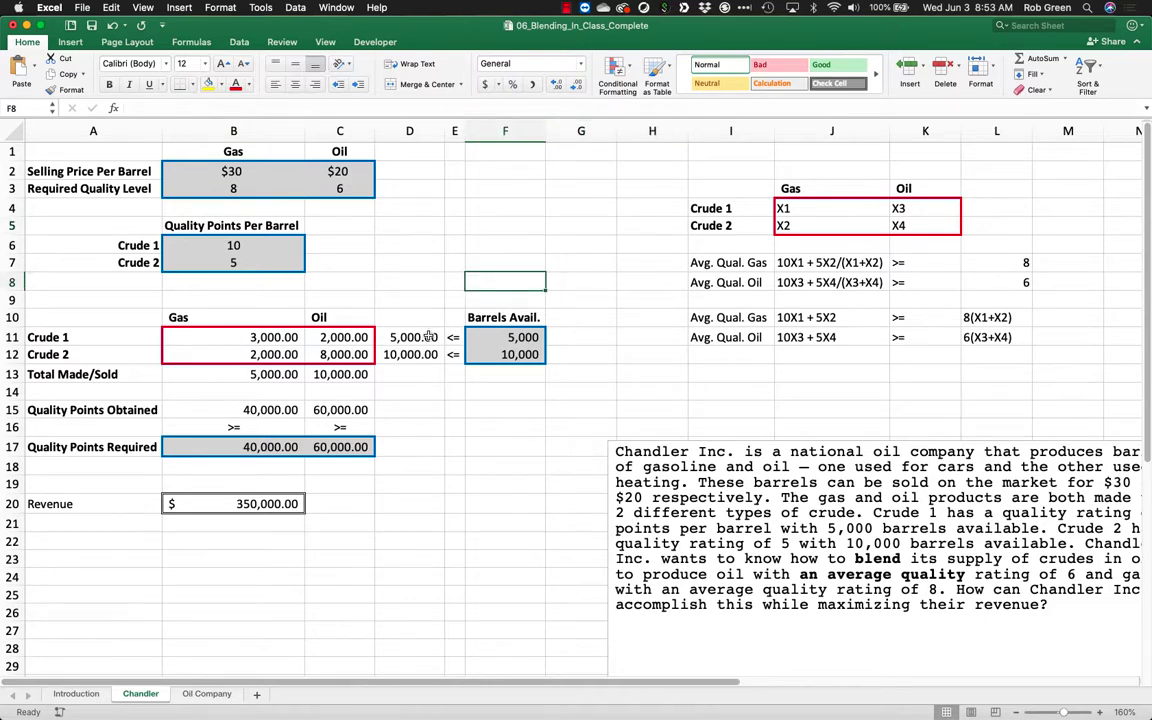
{"action": "left_click", "coordinate": [288, 409]}
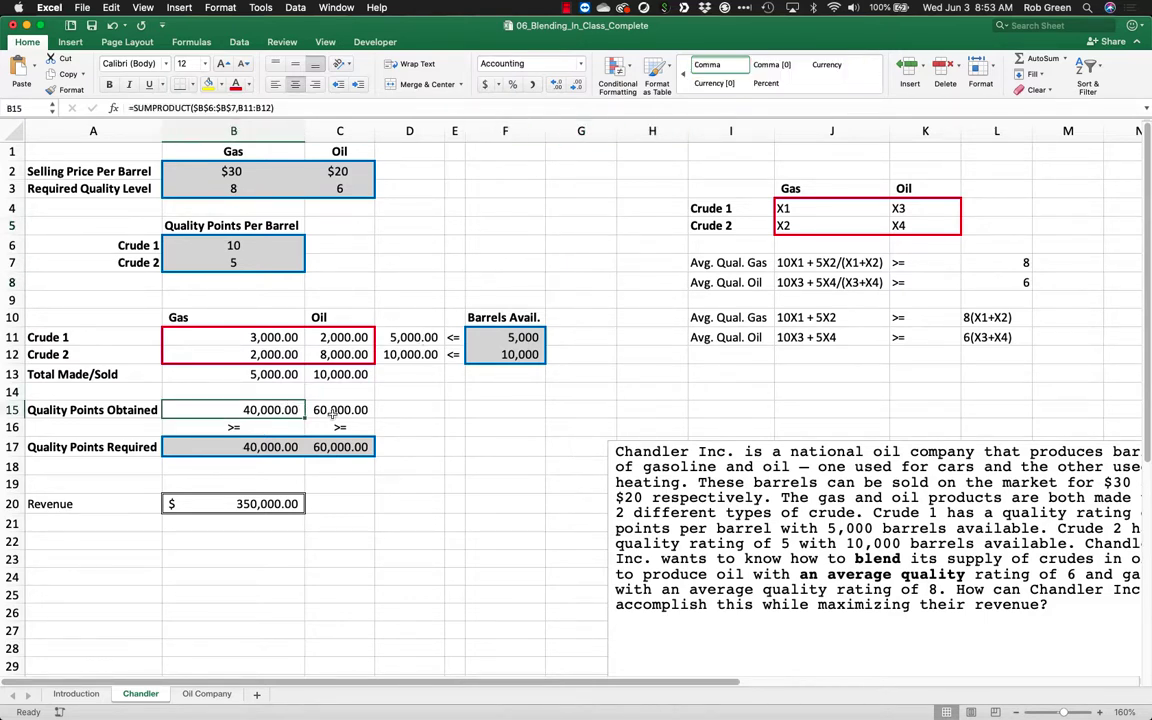
{"action": "left_click", "coordinate": [333, 411]}
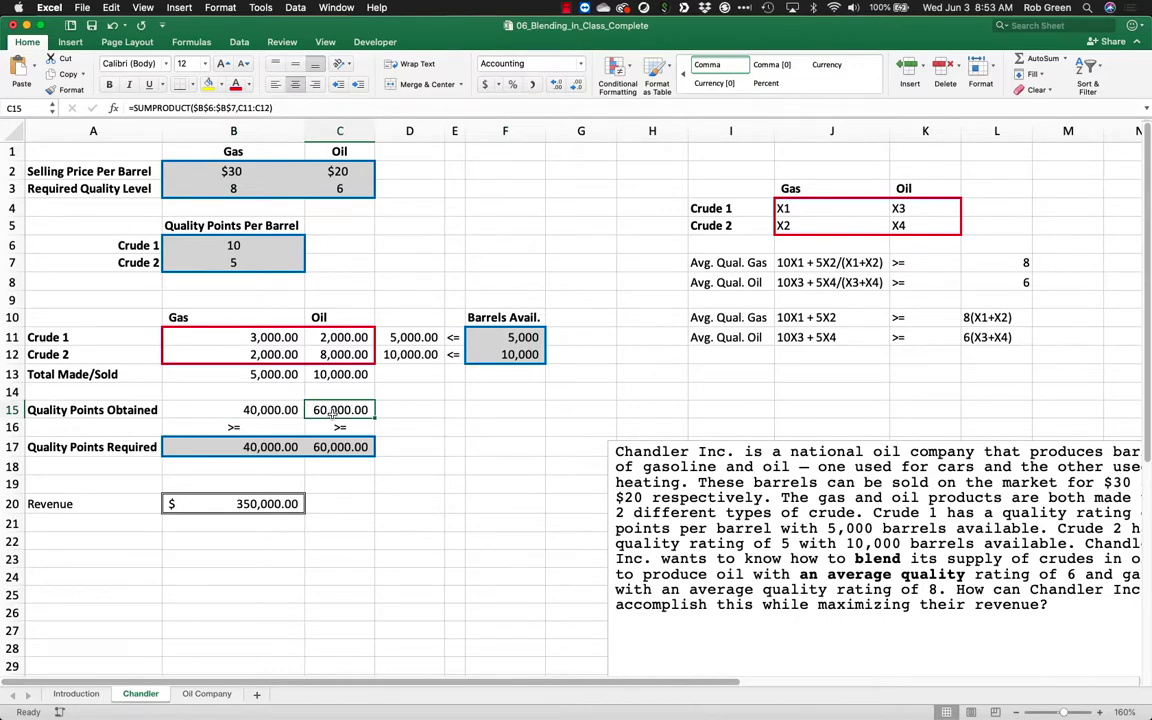
- Move the problem description text box into the empty area below the linearized quality constraints, clear of the model and formulas
{"action": "left_click", "coordinate": [729, 467]}
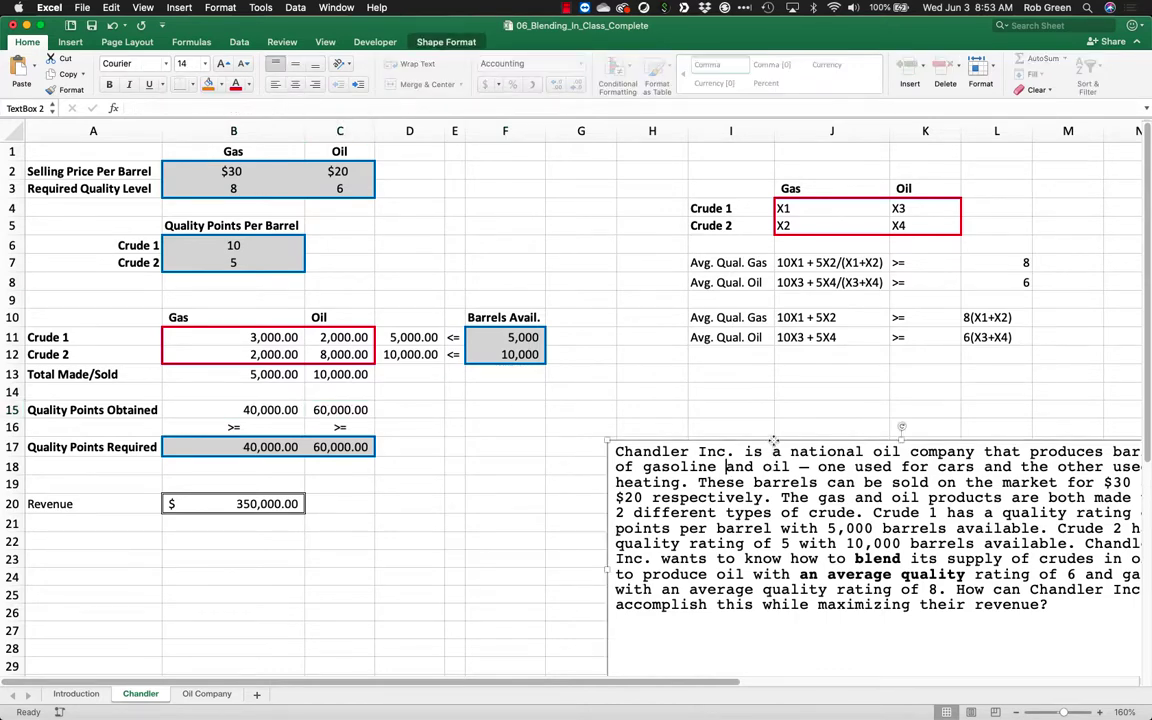
{"action": "left_click_drag", "start_coordinate": [774, 441], "coordinate": [683, 333]}
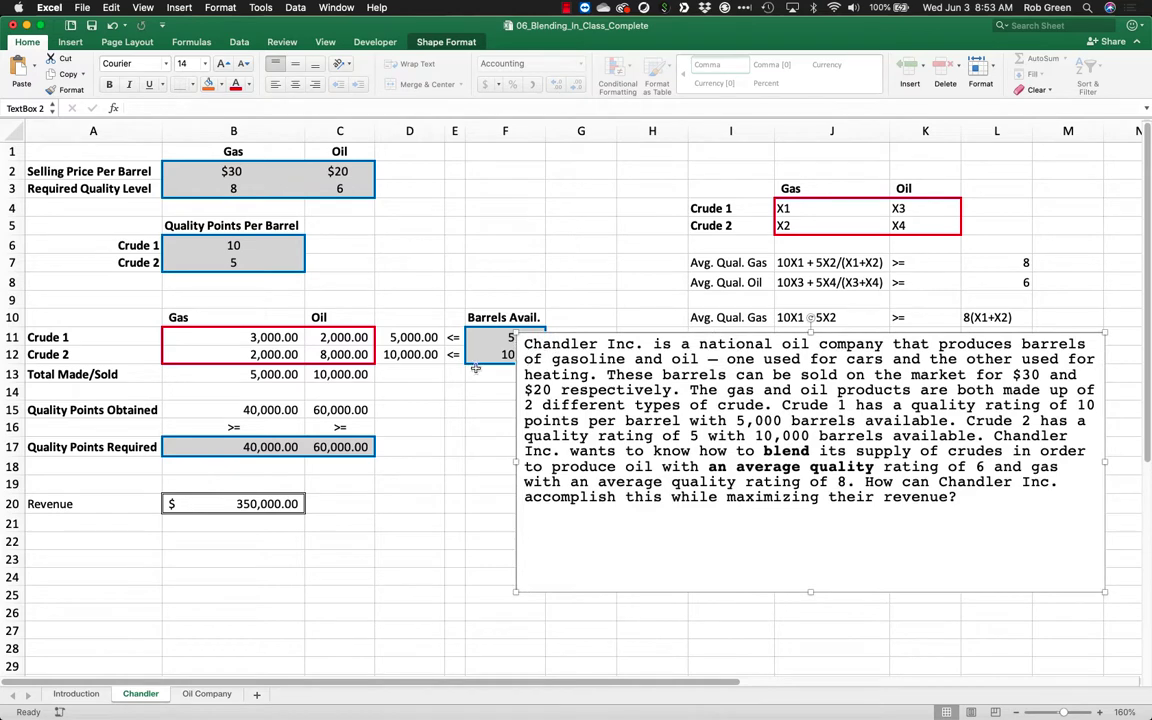
{"action": "left_click", "coordinate": [472, 466]}
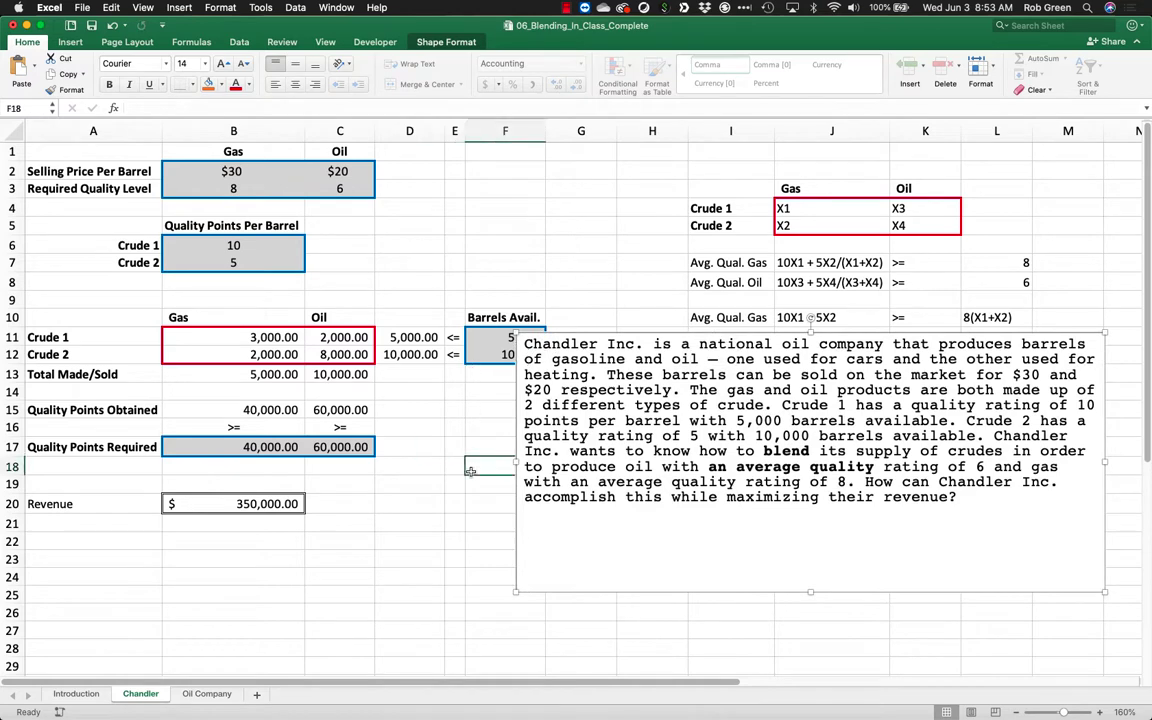
{"action": "left_click", "coordinate": [563, 336]}
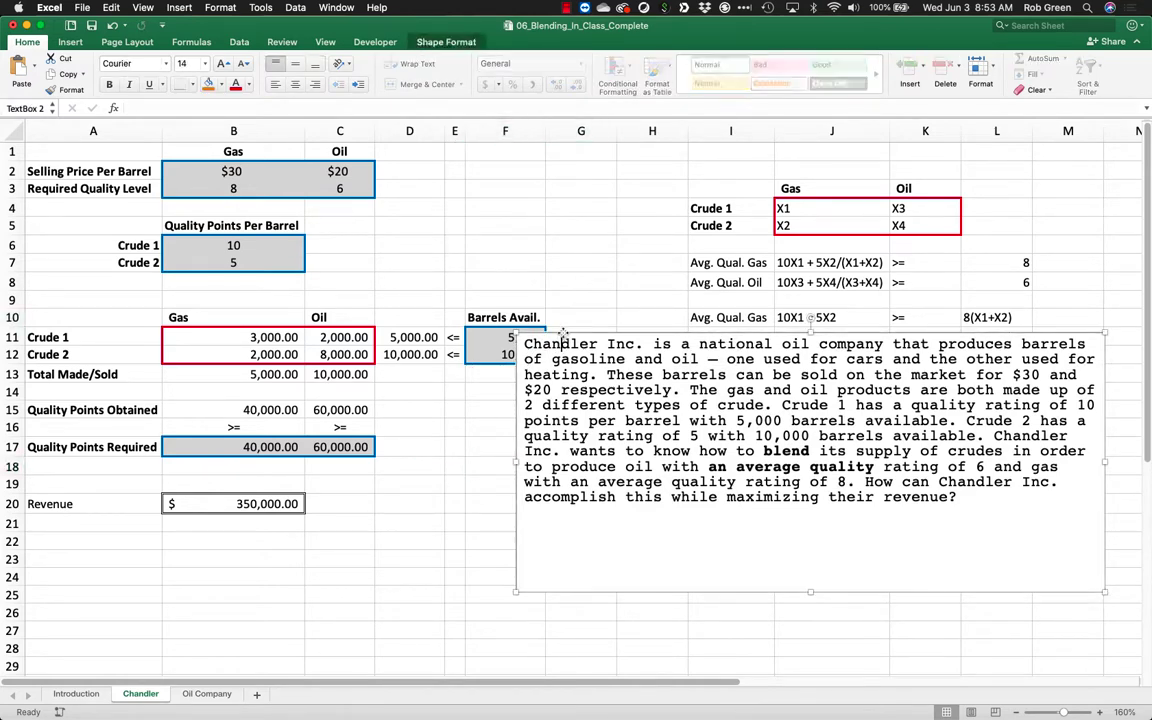
{"action": "left_click_drag", "start_coordinate": [563, 336], "coordinate": [543, 421]}
- Narrow column L beside the average quality formulas and compare the linearized constraints with the quality points rows in A15:C17
{"action": "left_click_drag", "start_coordinate": [705, 263], "coordinate": [987, 339]}
{"action": "left_click_drag", "start_coordinate": [1030, 139], "coordinate": [1017, 139]}
{"action": "left_click", "coordinate": [989, 282]}
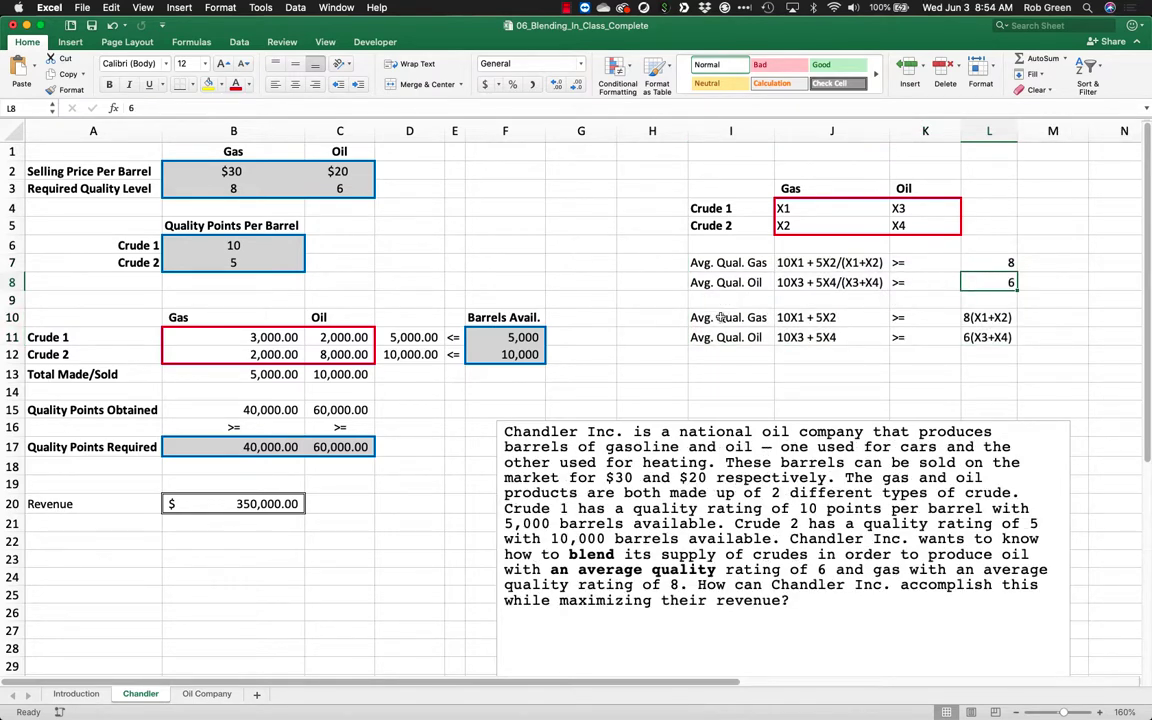
{"action": "left_click", "coordinate": [867, 281]}
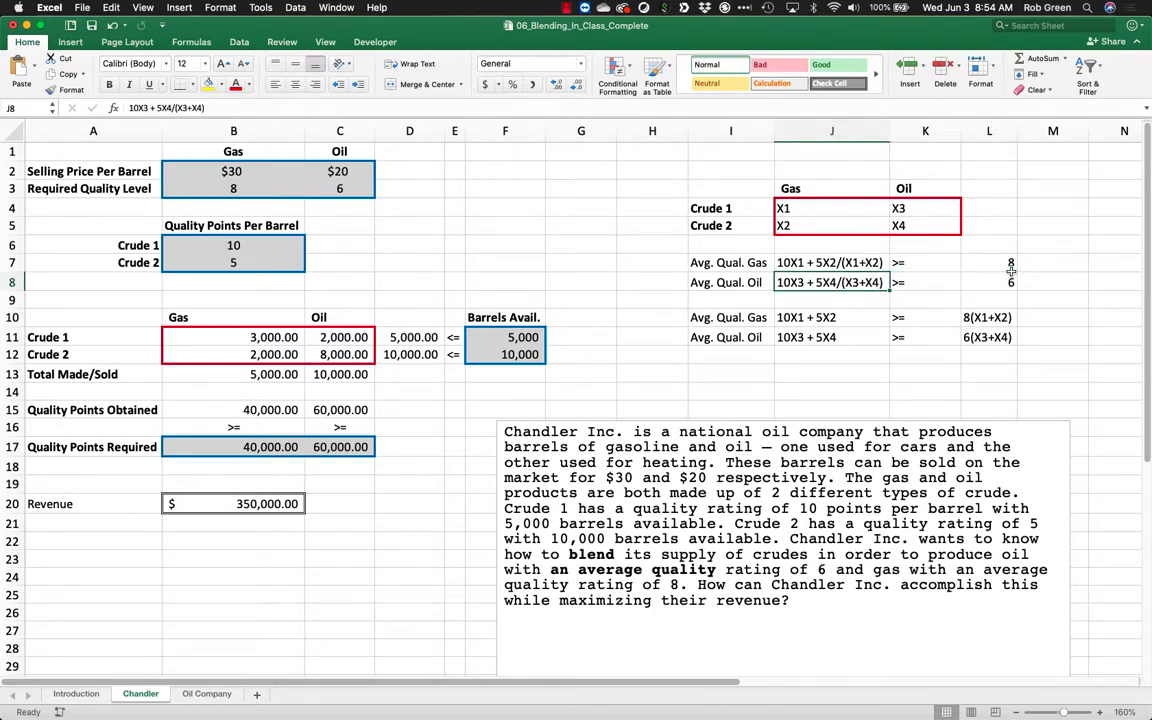
{"action": "left_click_drag", "start_coordinate": [997, 317], "coordinate": [757, 338]}
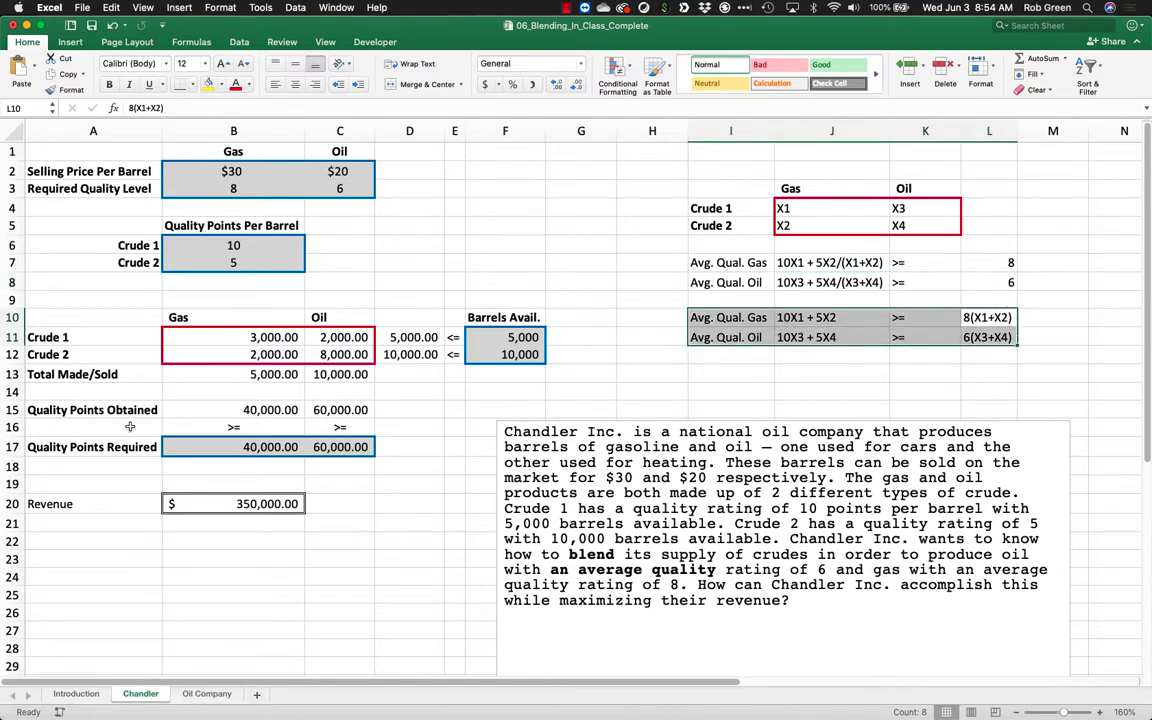
{"action": "left_click_drag", "start_coordinate": [92, 410], "coordinate": [340, 447]}
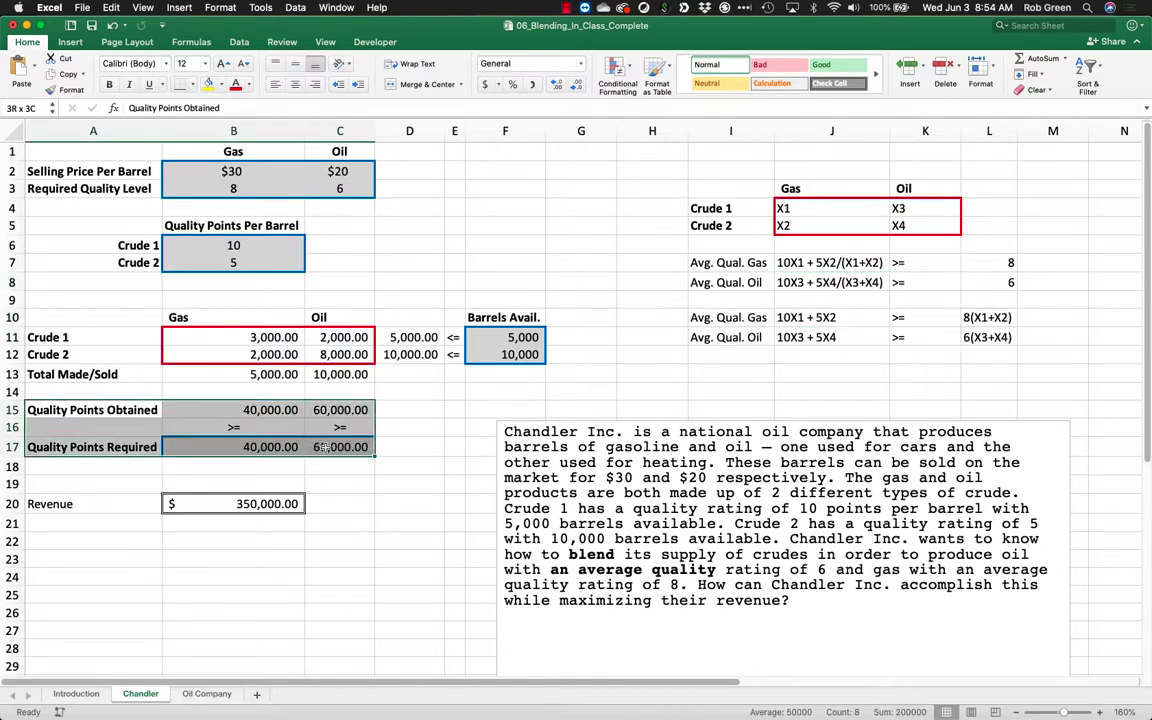
- Add the bold header "Barrels Used" in D10 and widen column D to fit it
{"action": "left_click", "coordinate": [427, 312]}
{"action": "type", "text": "Barrel"}
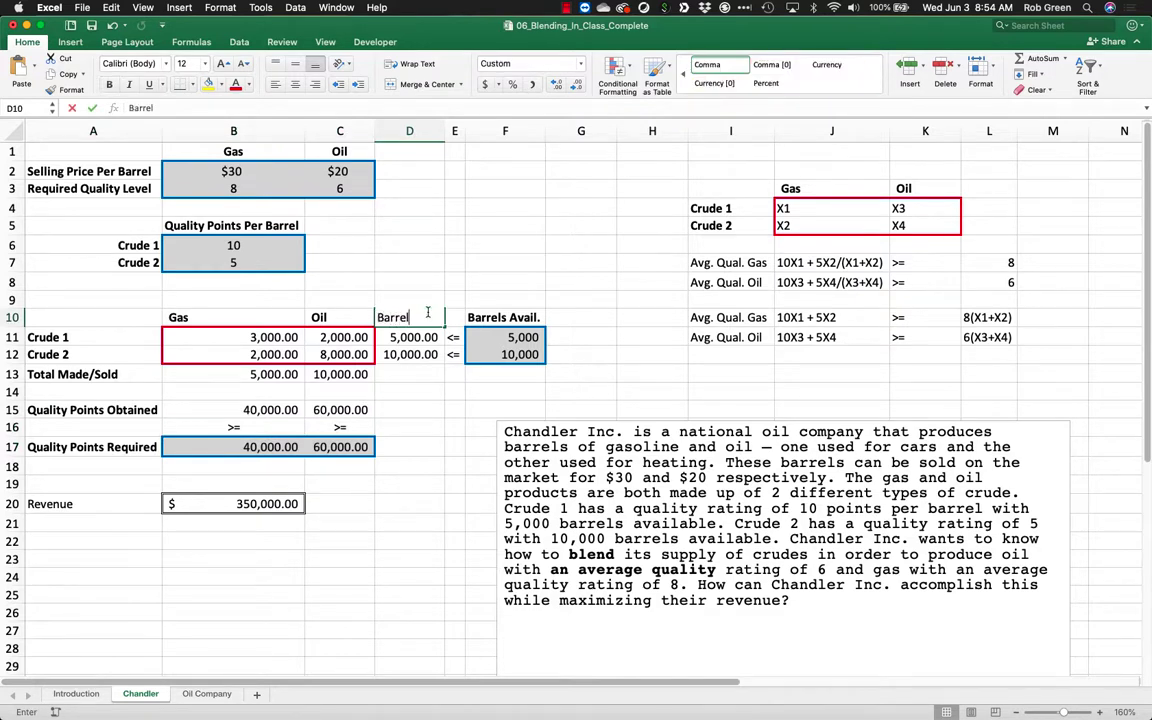
{"action": "type", "text": "s Used"}
{"action": "key", "text": "Return"}
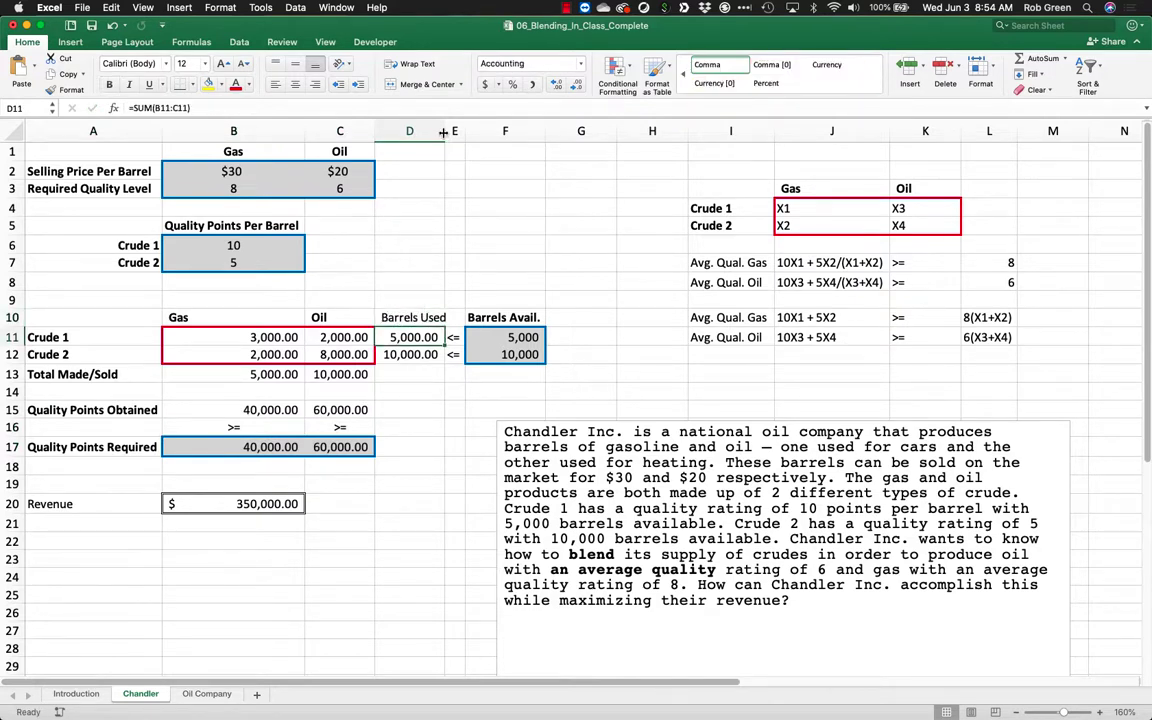
{"action": "left_click_drag", "start_coordinate": [443, 131], "coordinate": [460, 131]}
{"action": "left_click", "coordinate": [384, 310]}
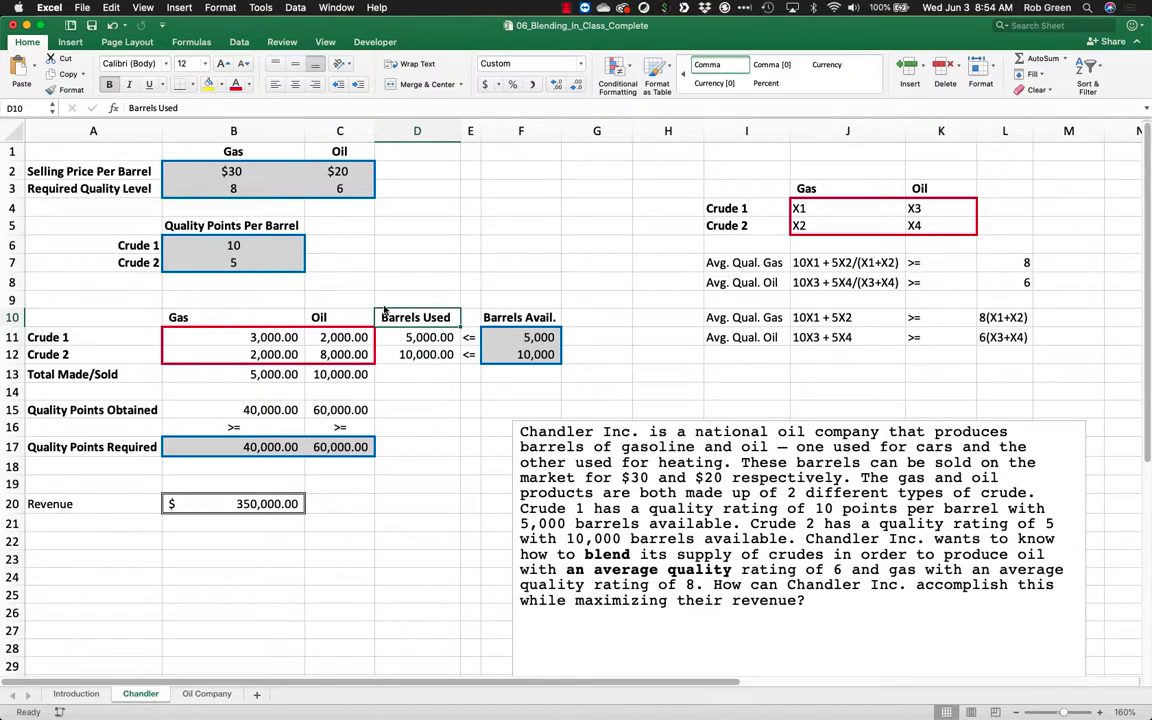
{"action": "left_click", "coordinate": [418, 263]}
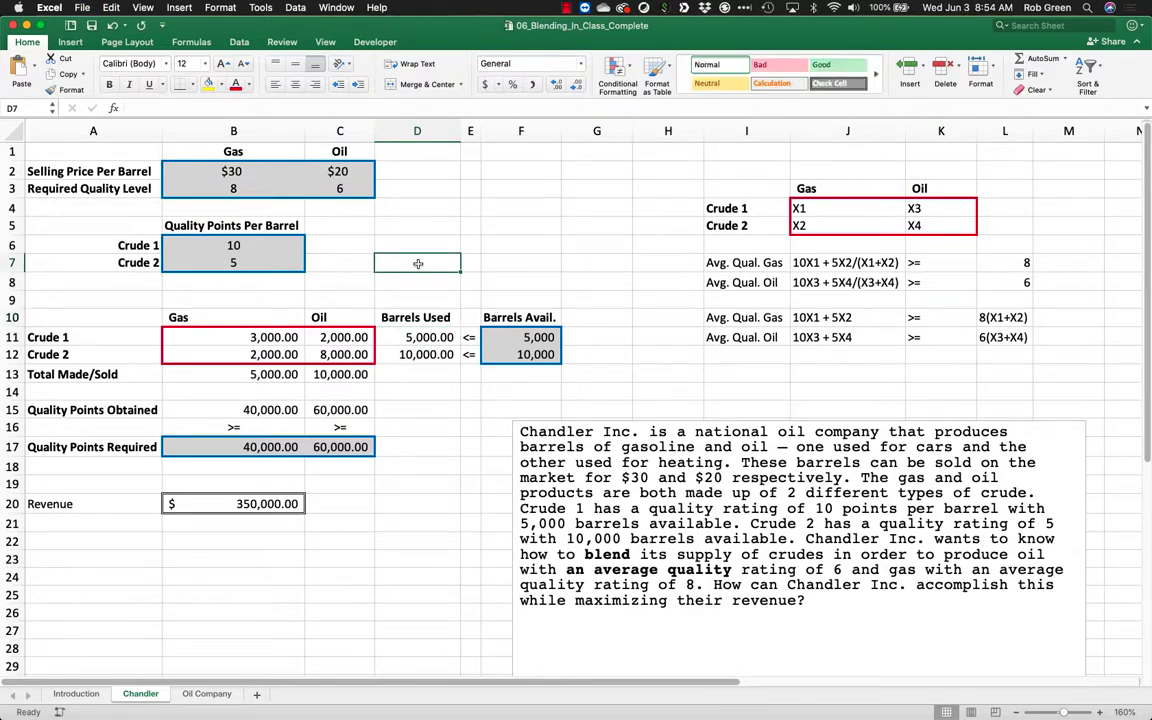